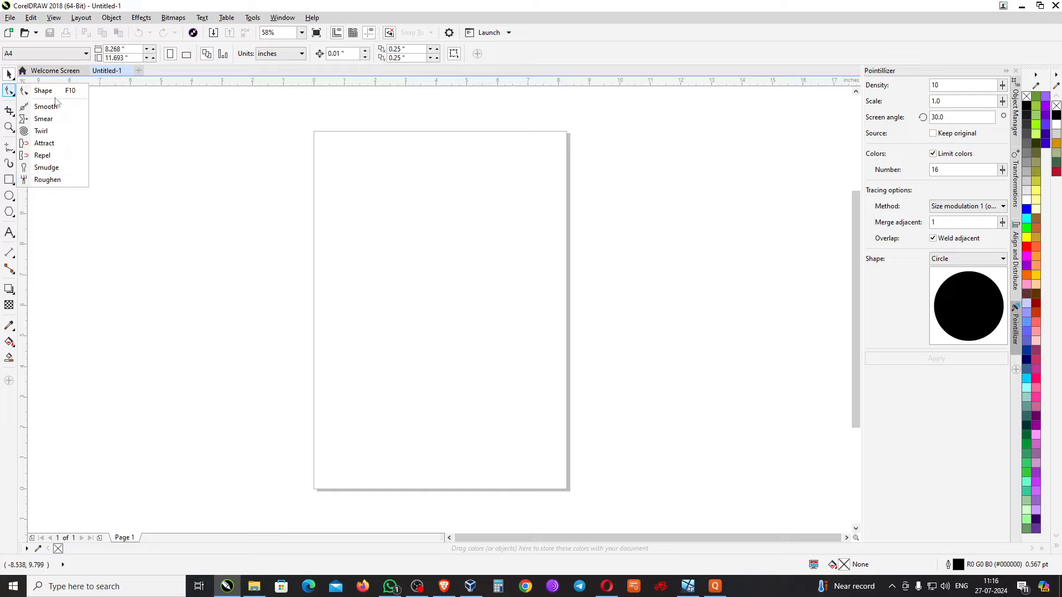
Draw a rectangle about 6.13 by 6.04 inches in the upper middle of the page
click(184, 135)
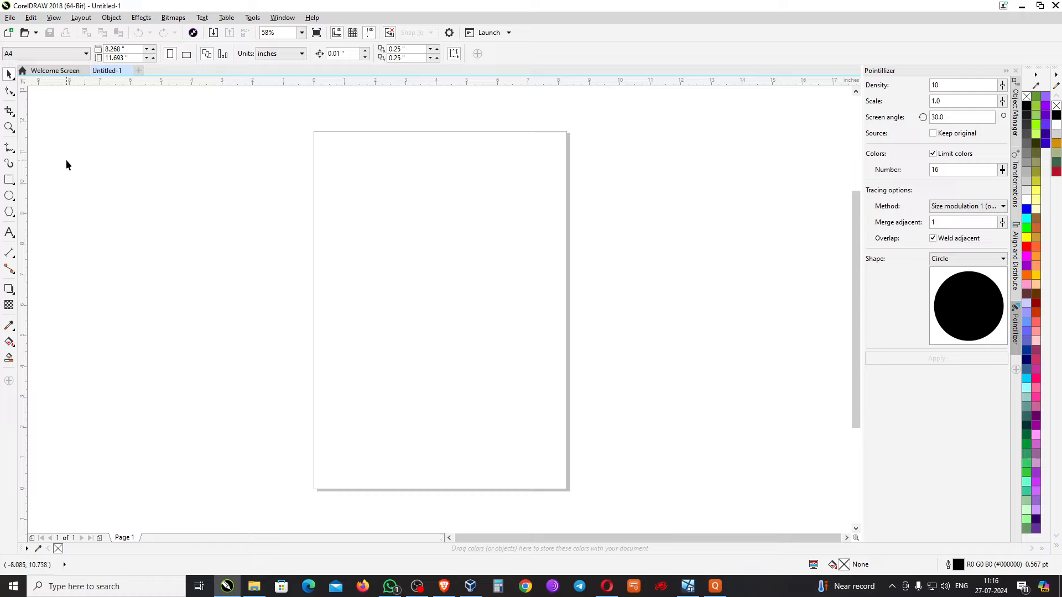
click(8, 92)
click(9, 179)
mouse_move(349, 182)
mouse_down()
mouse_move(509, 357)
mouse_move(540, 369)
mouse_up()
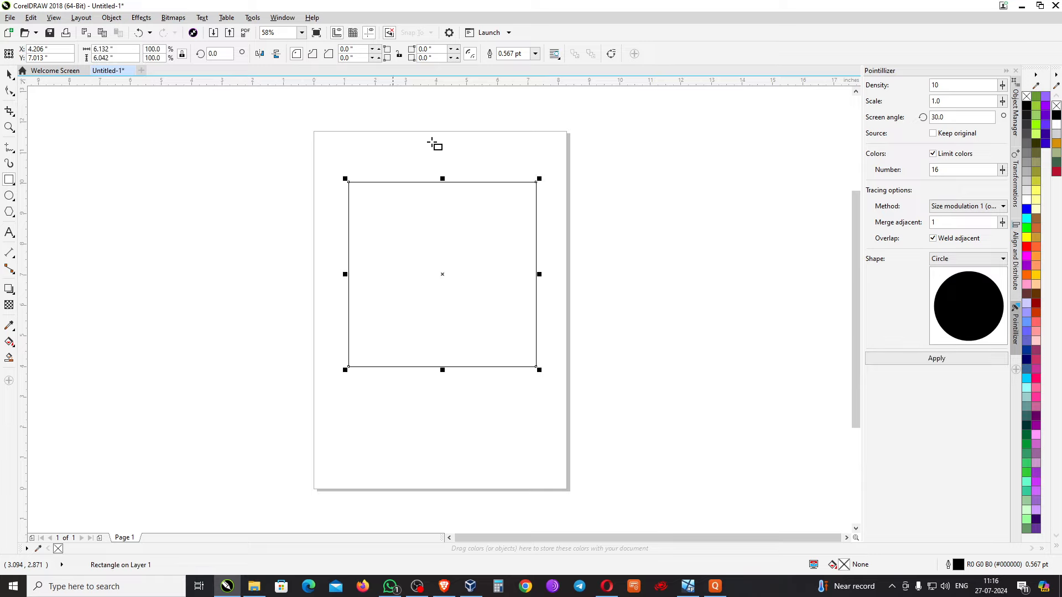
Add the Object Properties docker and bring the Object Manager docker to the front
click(1017, 127)
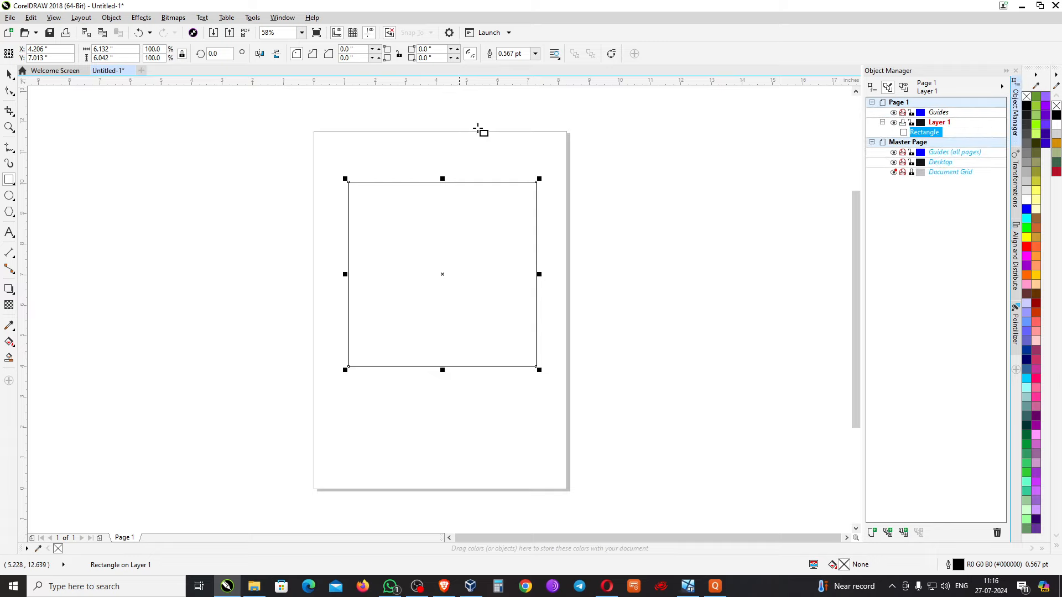
click(282, 18)
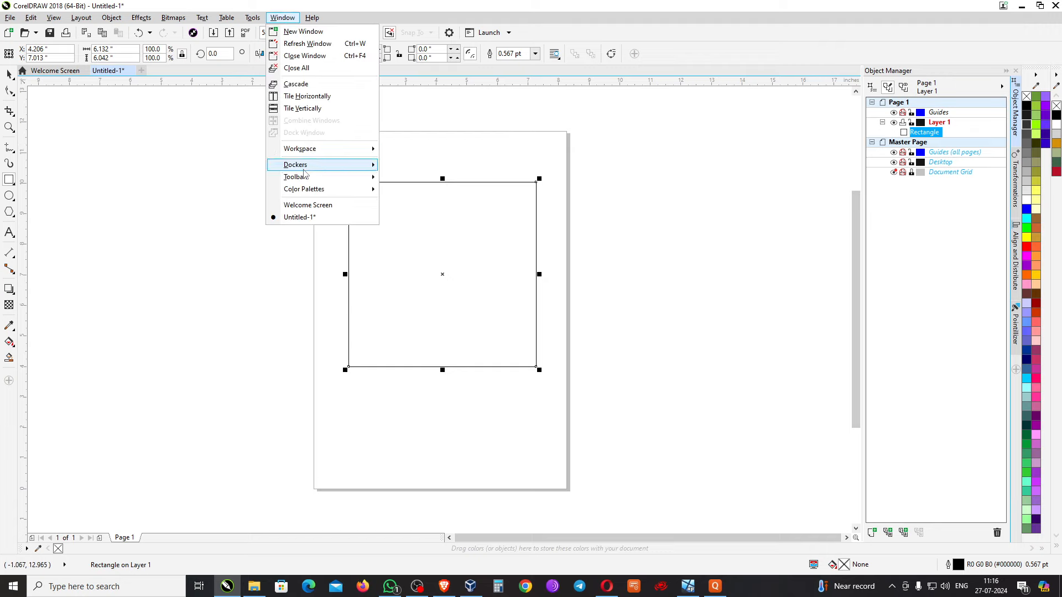
mouse_move(299, 168)
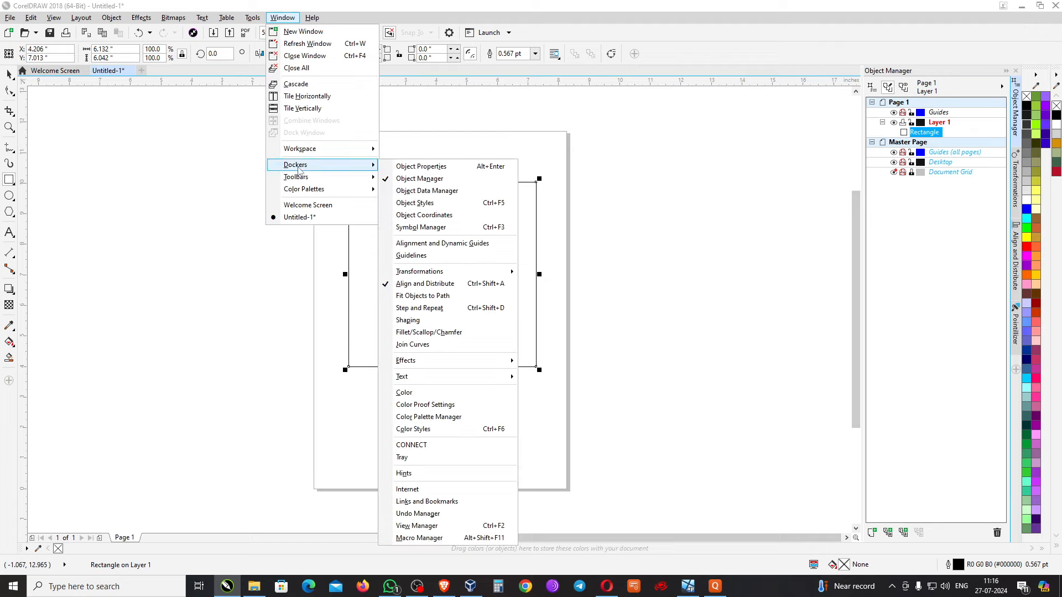
click(422, 169)
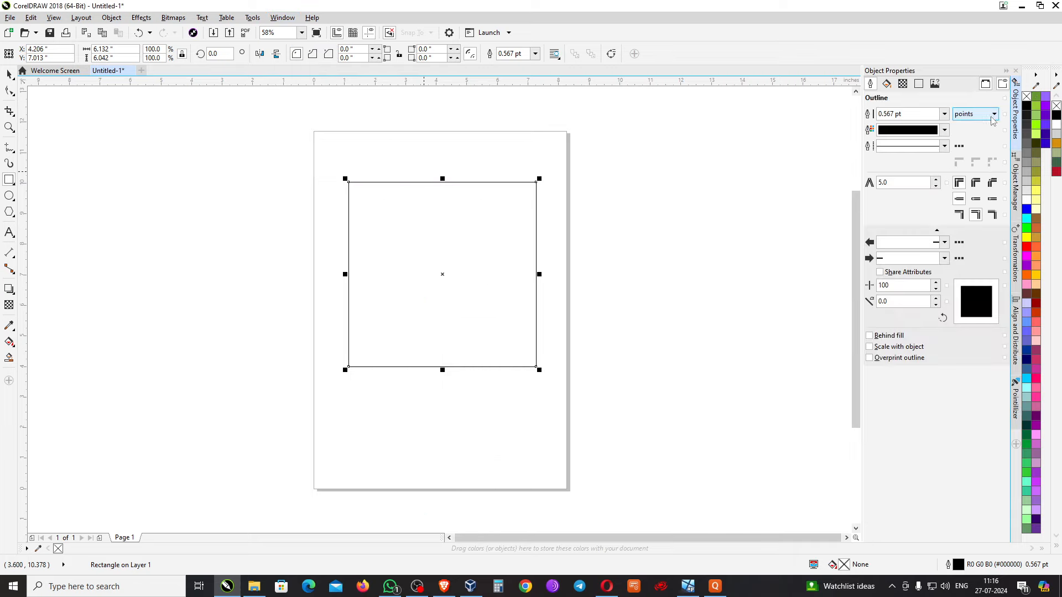
click(1017, 184)
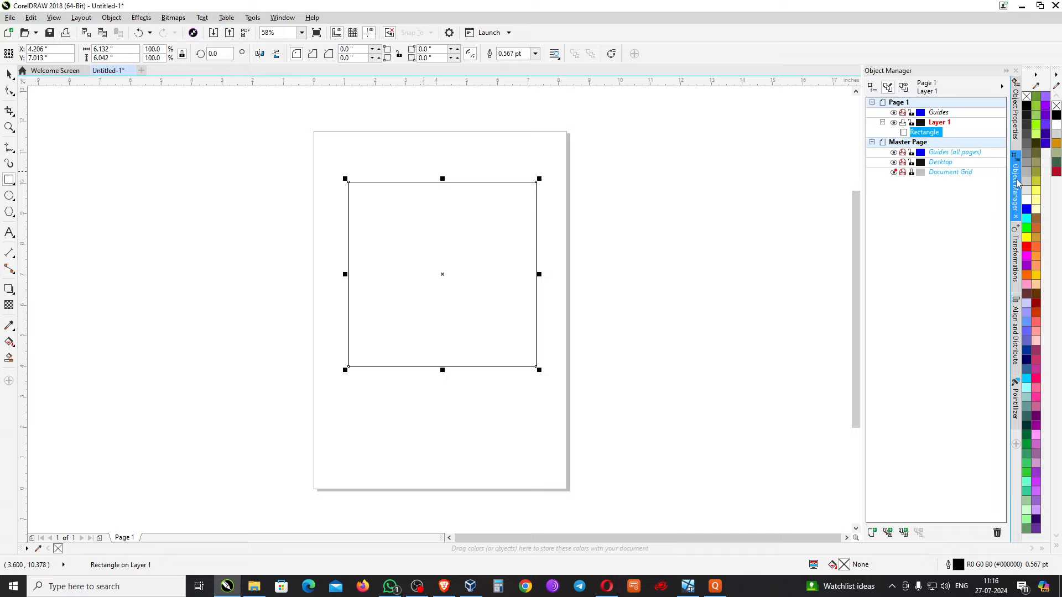
click(1017, 119)
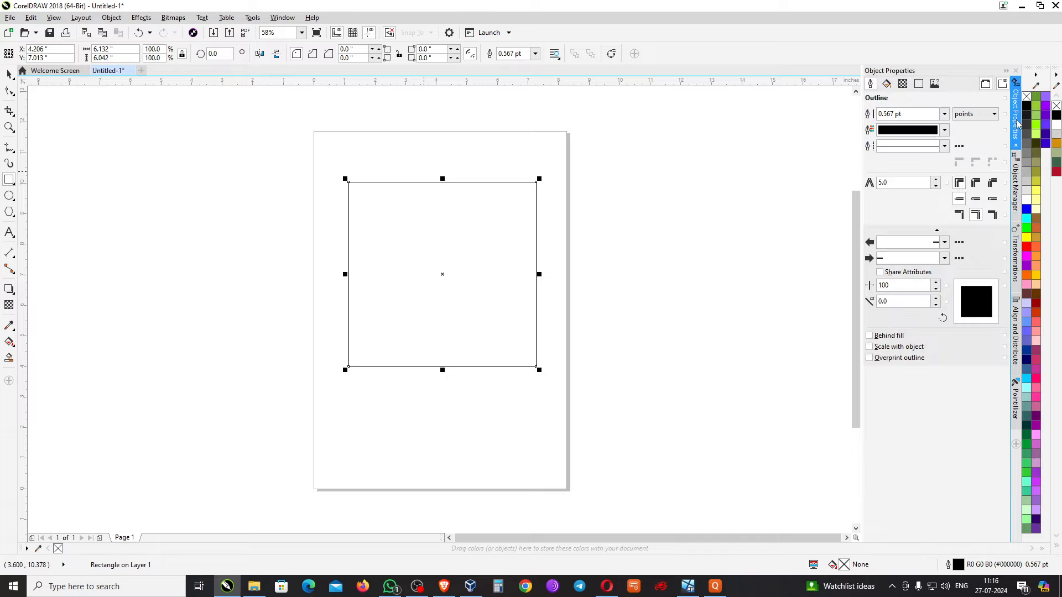
click(1017, 189)
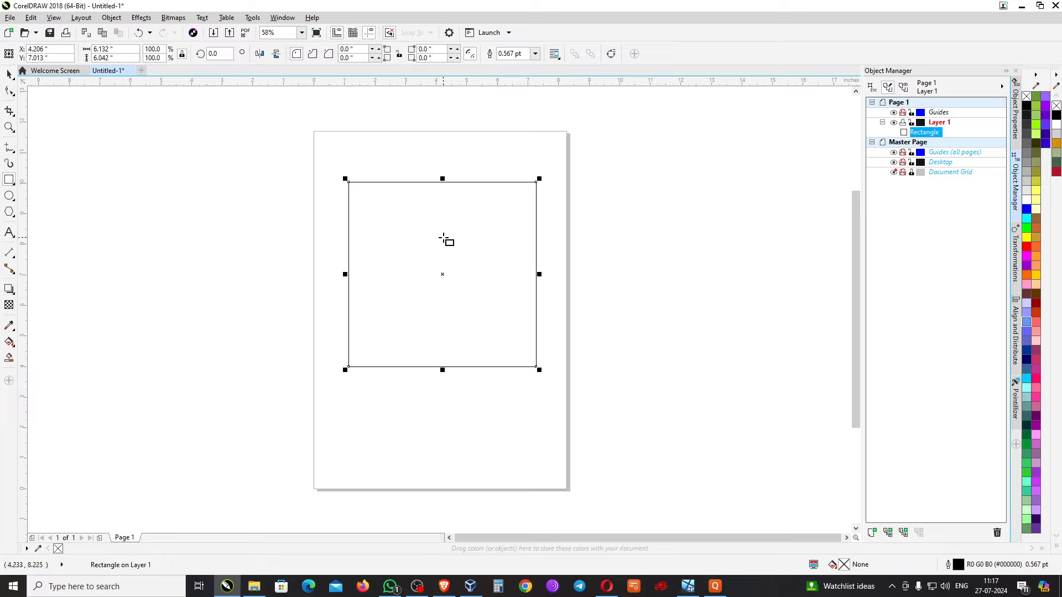
Convert the rectangle to curves and undo the conversion
click(121, 18)
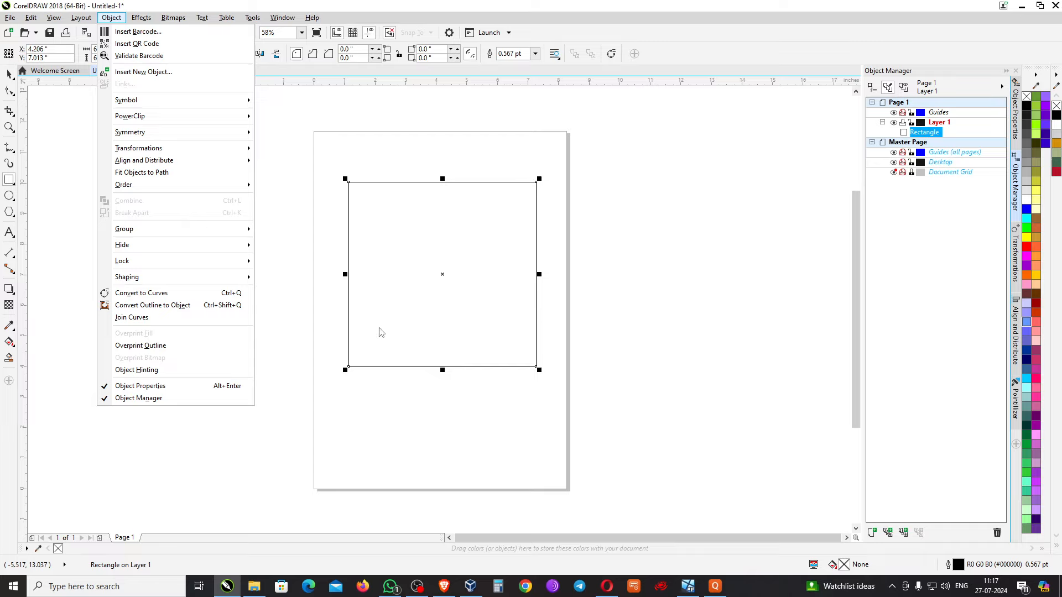
click(605, 36)
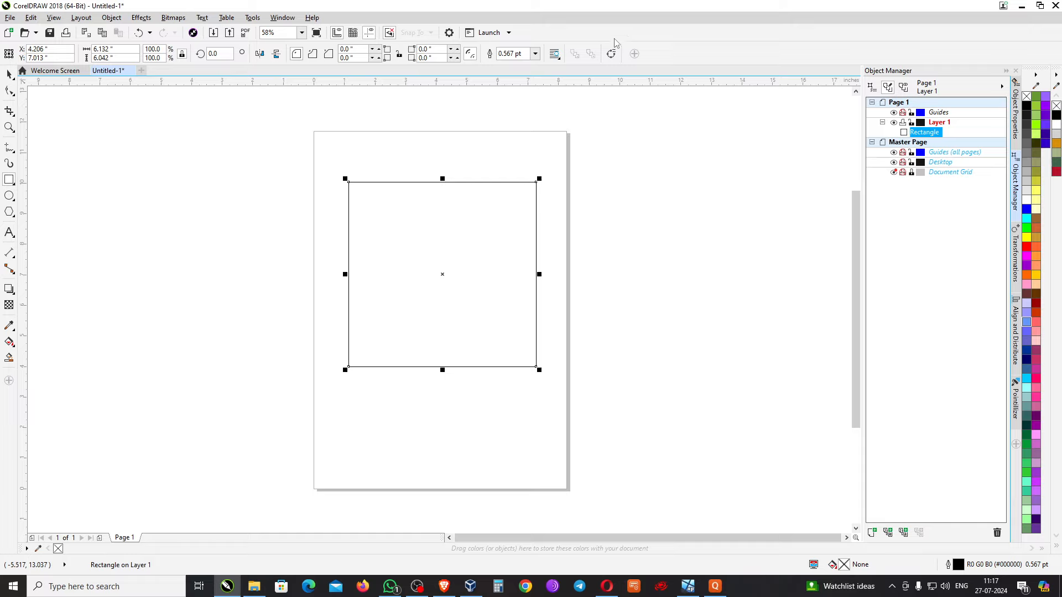
click(611, 53)
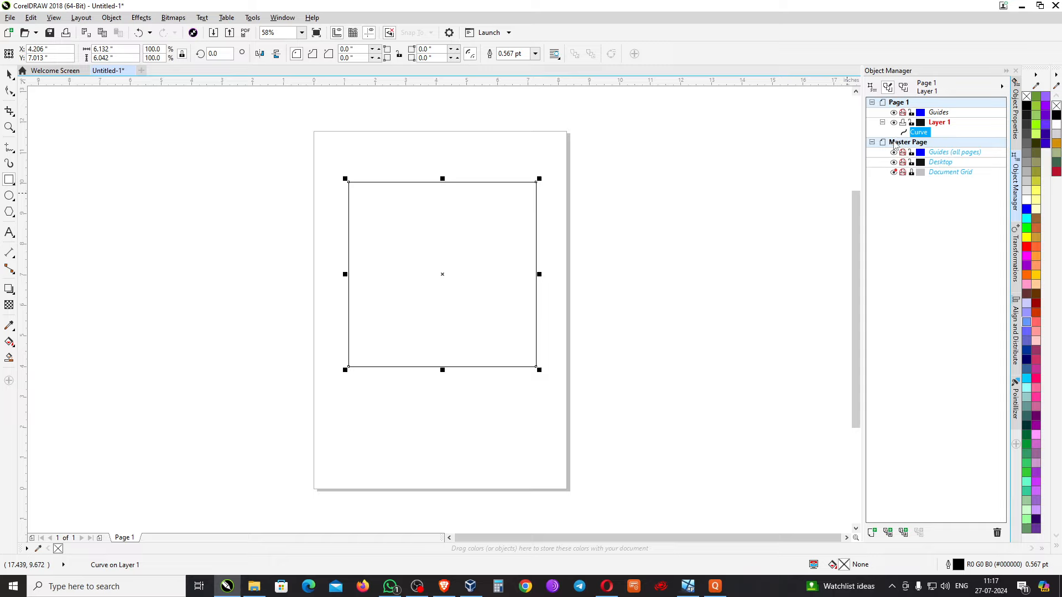
key(ctrl+z)
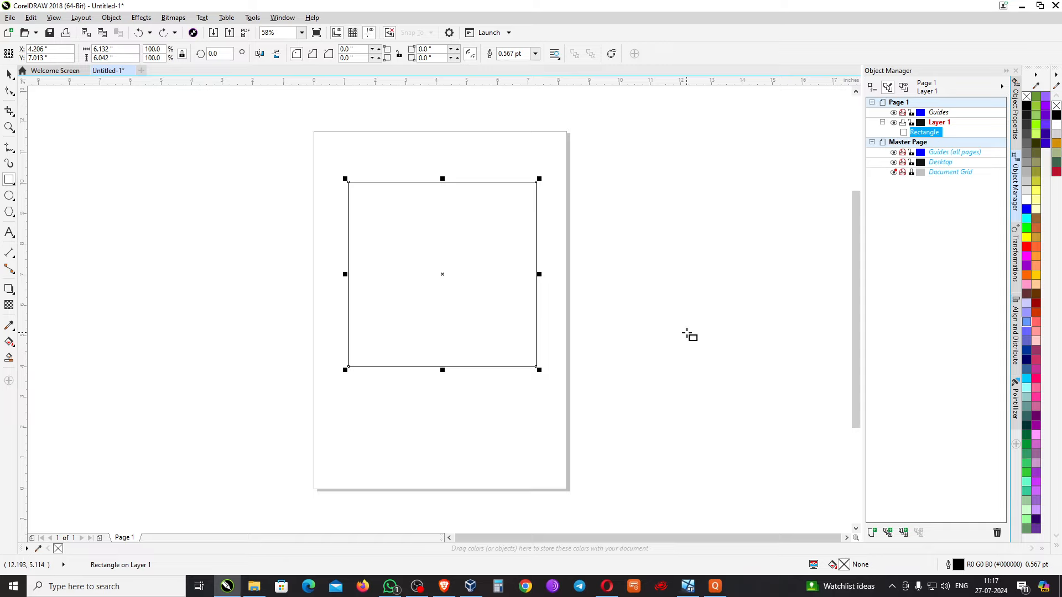
Move the rectangle off the page's left edge and place a copy level with it over the page's right edge
click(10, 74)
drag(510, 276, 308, 277)
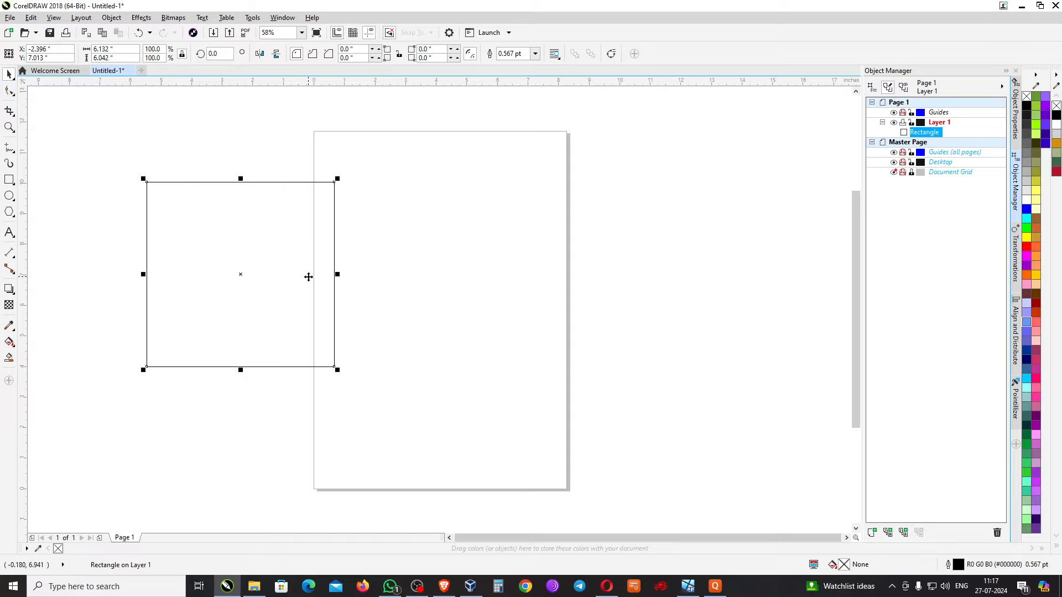
drag(214, 280, 526, 282)
right_click(526, 282)
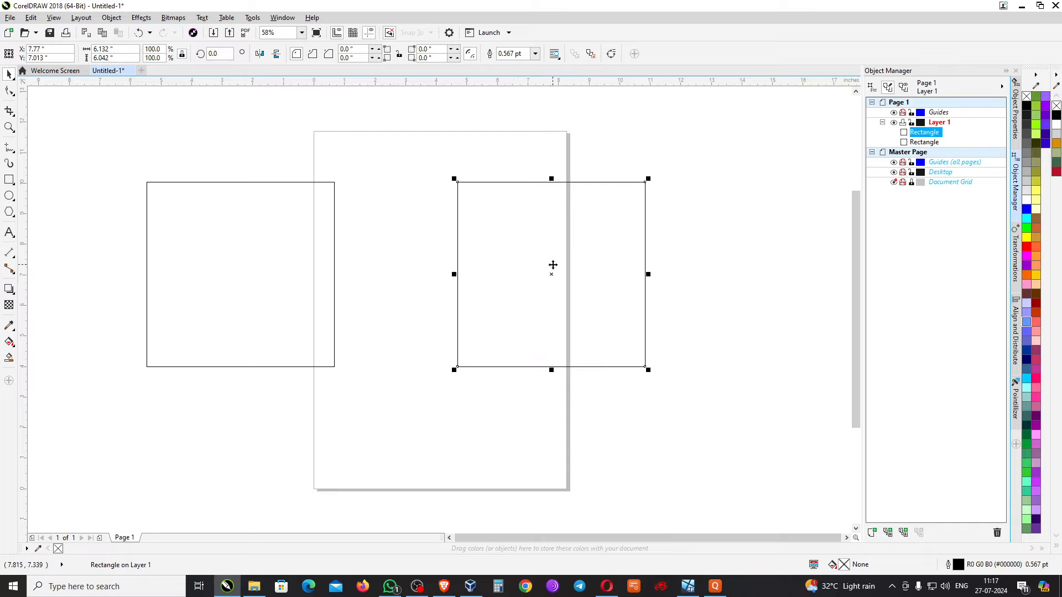
Convert the right-hand copy to curves and compare its Object Manager entry with the original rectangle's
key(ctrl+q)
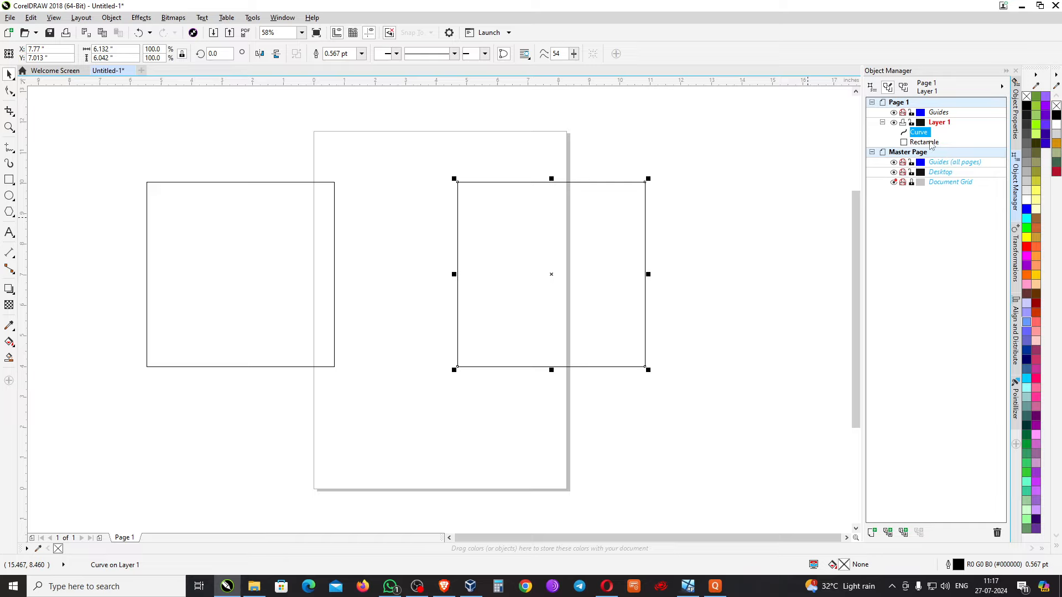
click(931, 144)
click(921, 133)
click(920, 142)
click(918, 133)
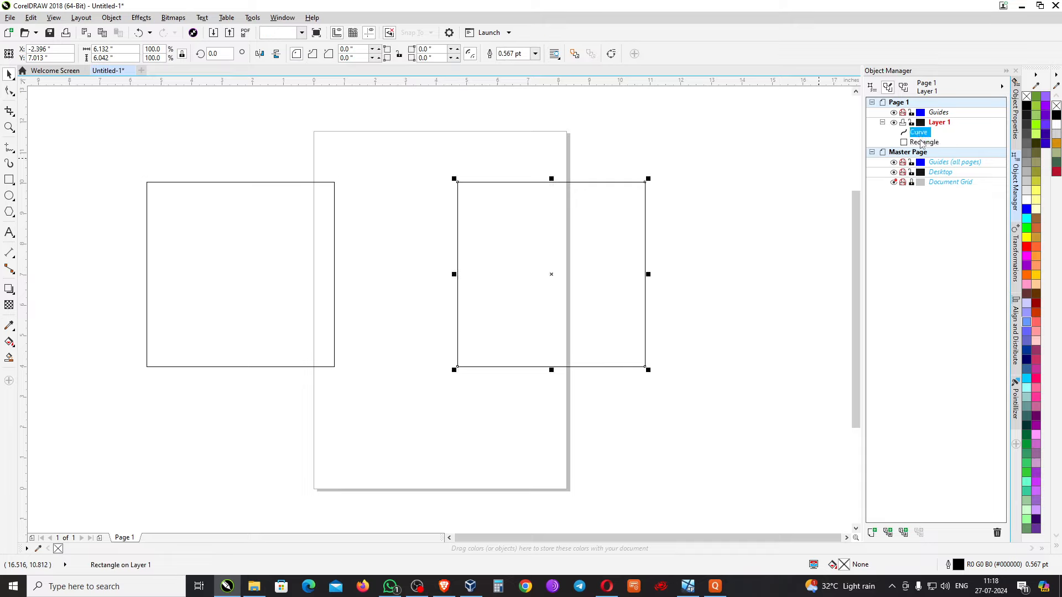
click(919, 143)
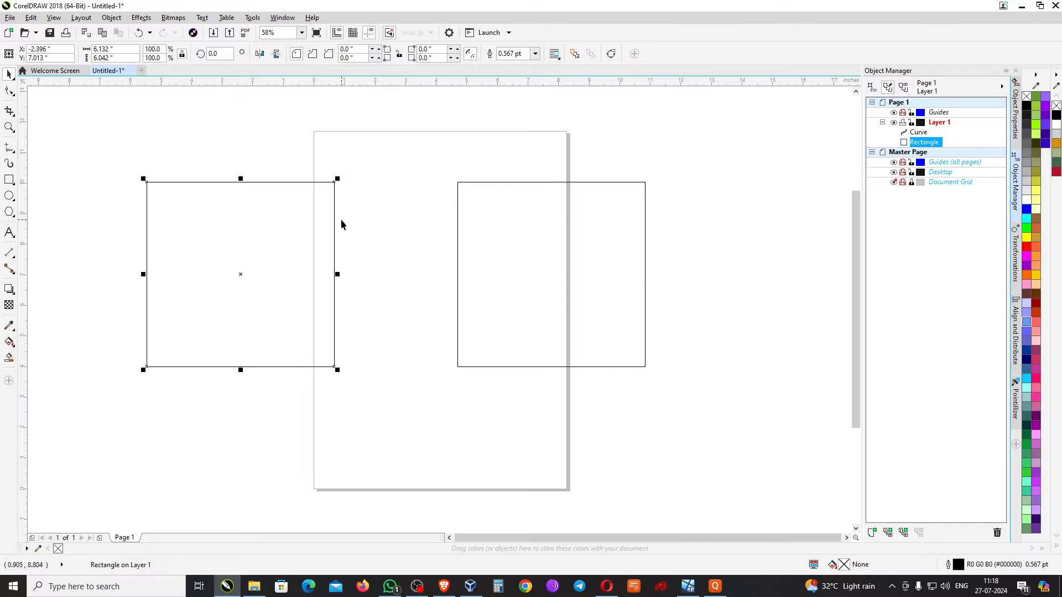
click(918, 132)
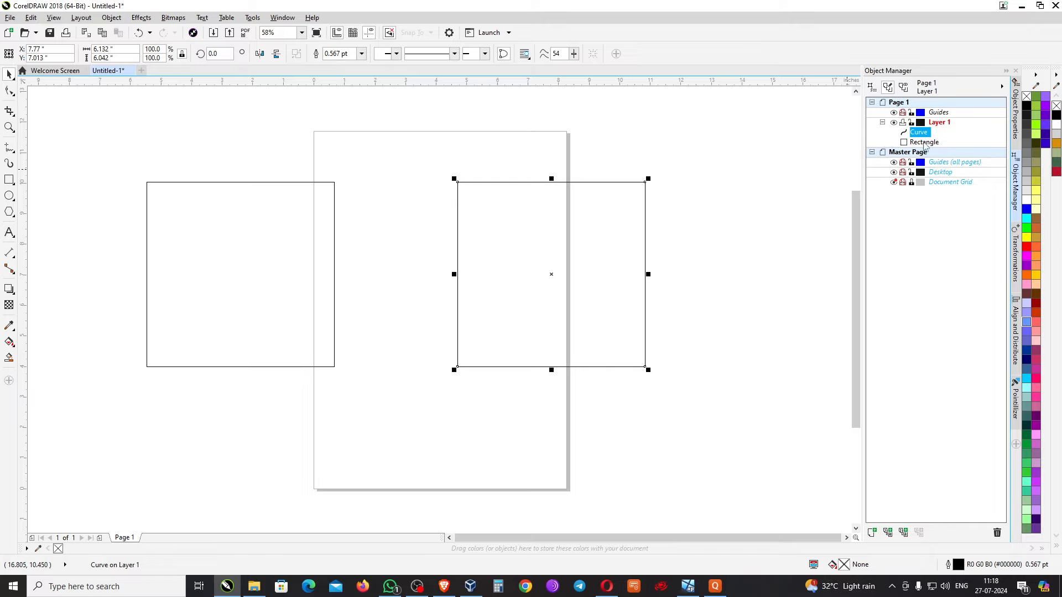
Round all corners of the left rectangle to about 0.58 inches with the Shape tool
click(924, 143)
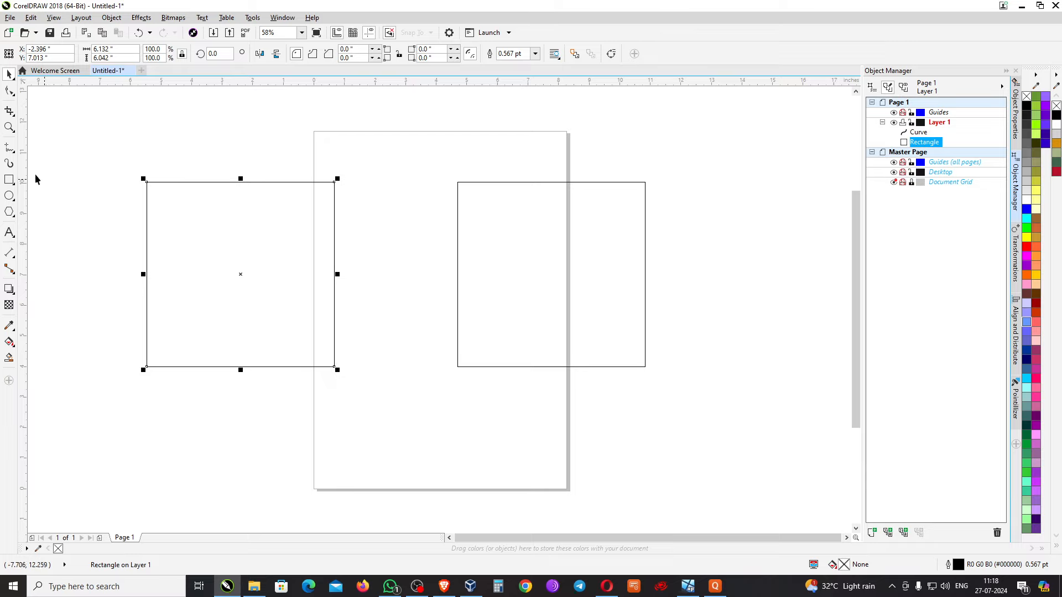
click(9, 92)
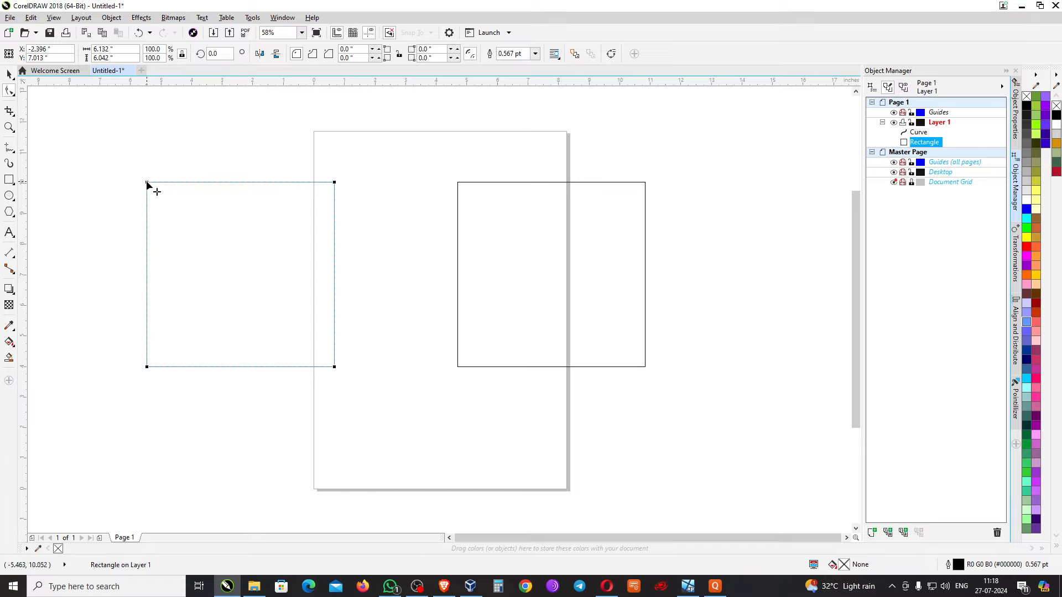
mouse_move(147, 183)
mouse_down()
mouse_move(149, 272)
mouse_move(148, 213)
mouse_move(150, 230)
mouse_move(166, 178)
mouse_move(154, 206)
mouse_move(152, 187)
mouse_move(151, 197)
mouse_up()
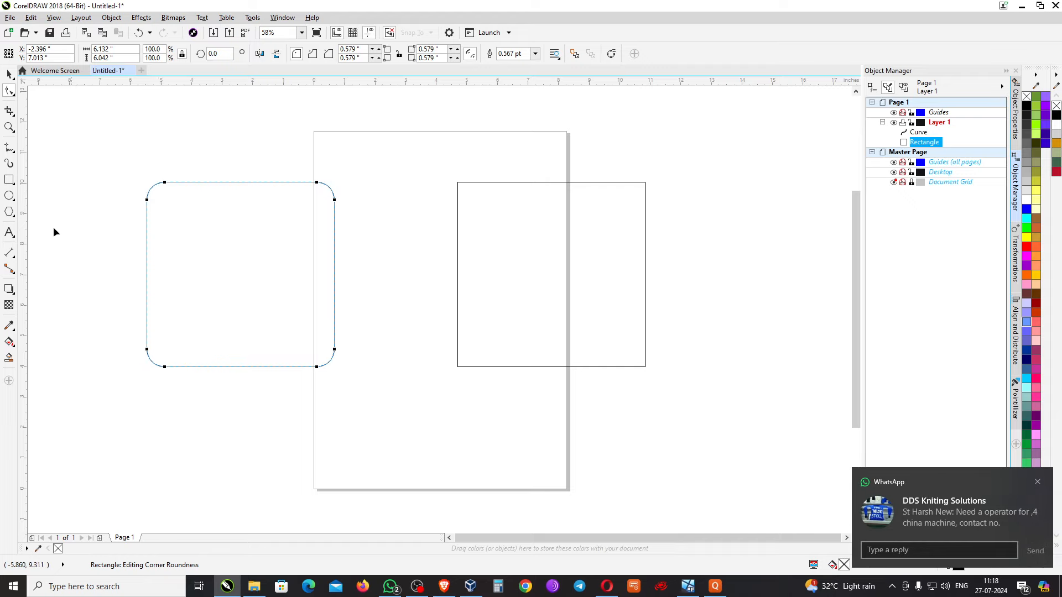
Try moving the upper-left node of the right-hand curve inward, and undo the move
click(611, 197)
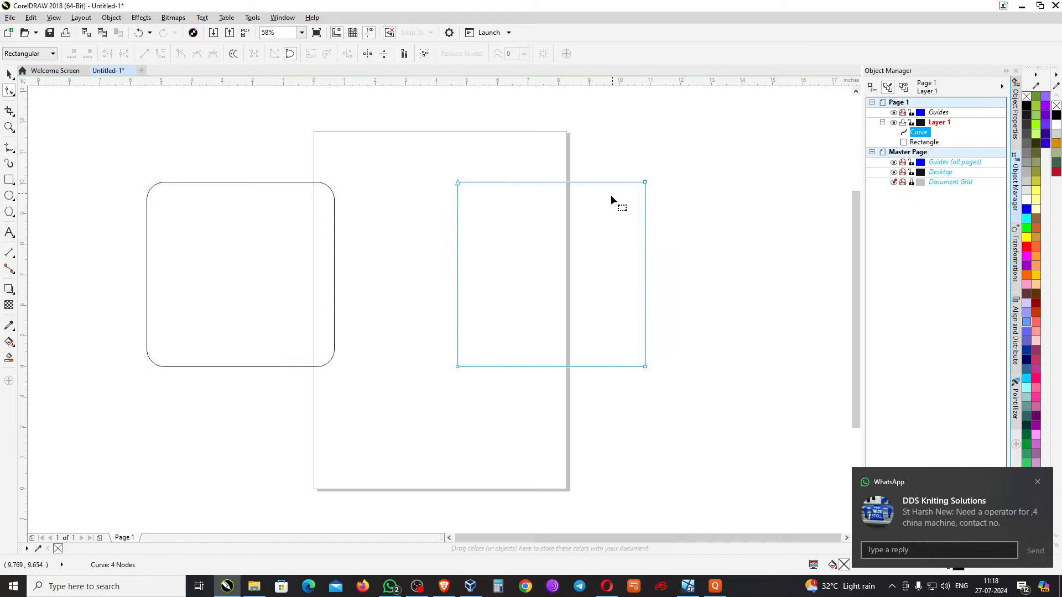
drag(456, 183, 466, 208)
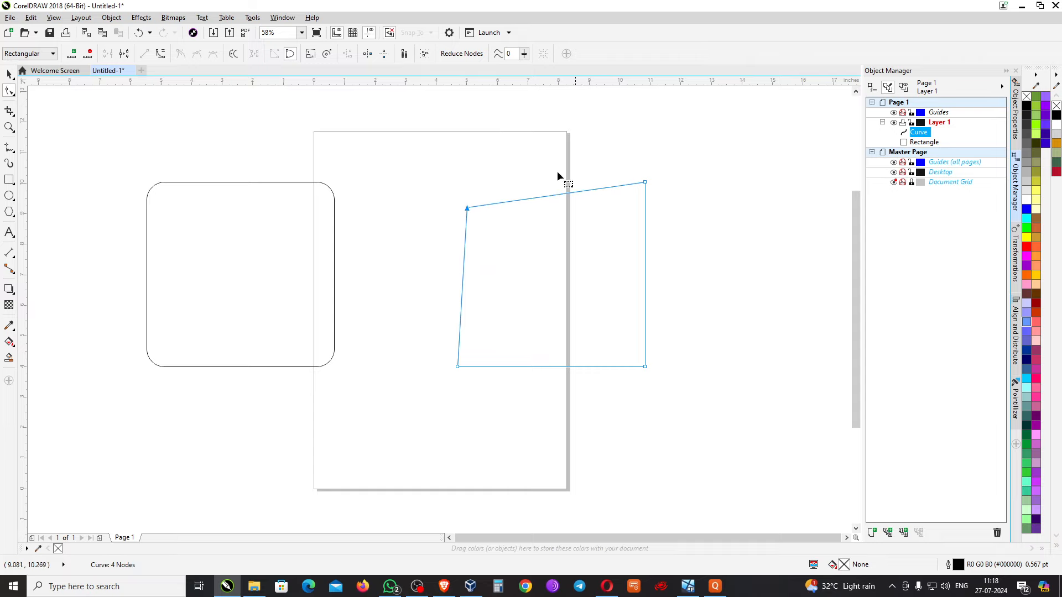
key(ctrl+z)
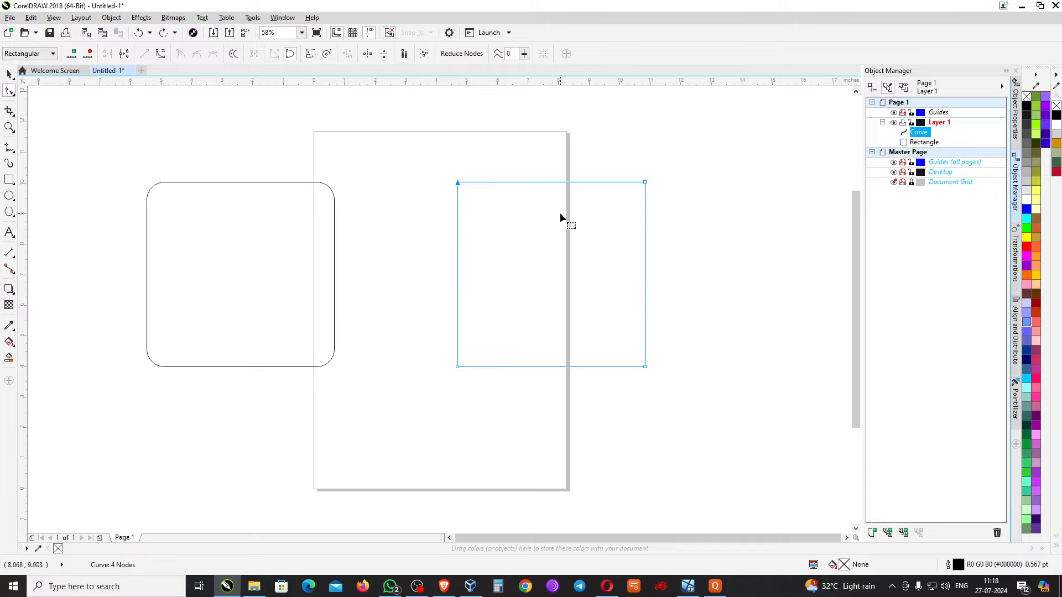
Return the left rectangle's corners to square, with a 0.0 inch radius
click(193, 187)
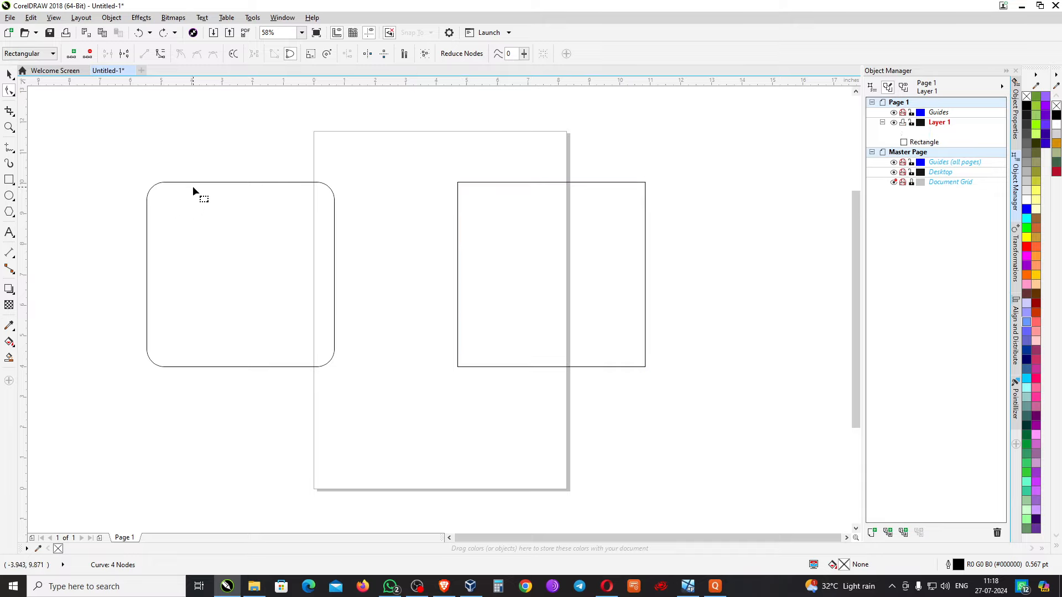
drag(147, 201, 149, 181)
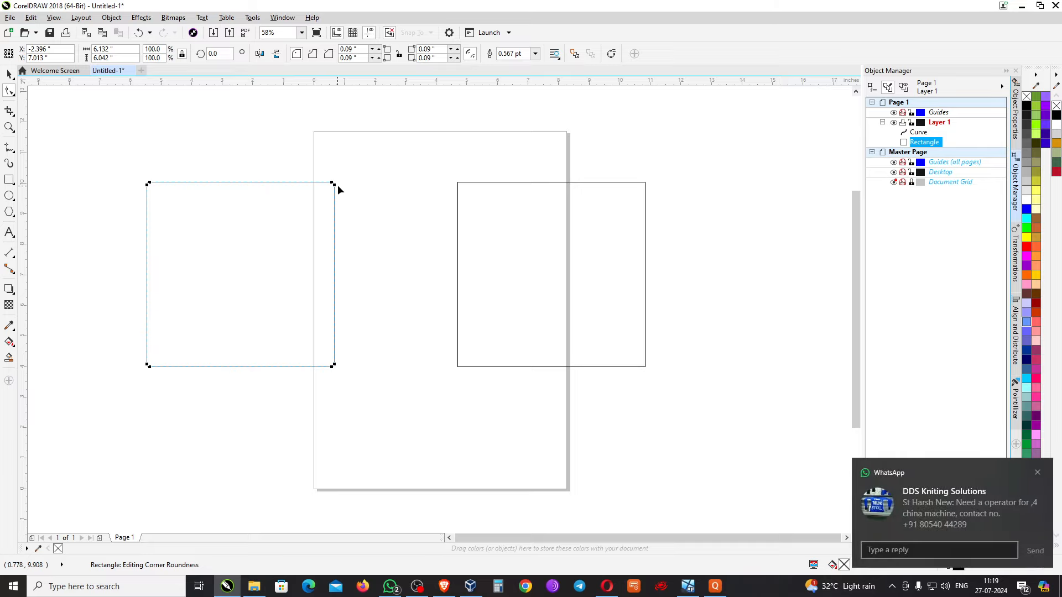
drag(334, 183, 337, 181)
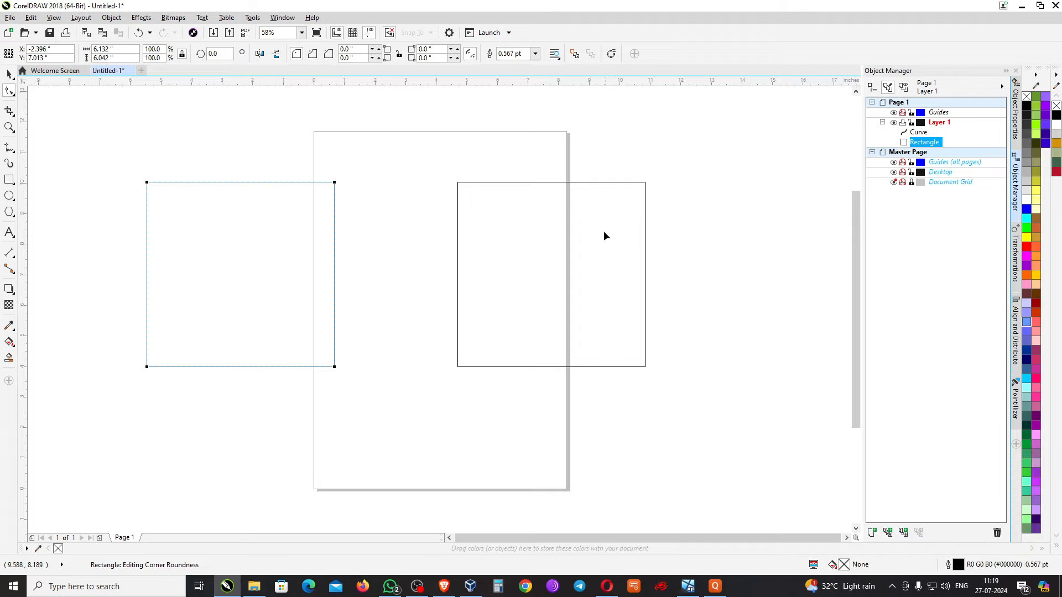
Compare the Shape tool options offered for the right-hand curve with those for the left rectangle
click(586, 219)
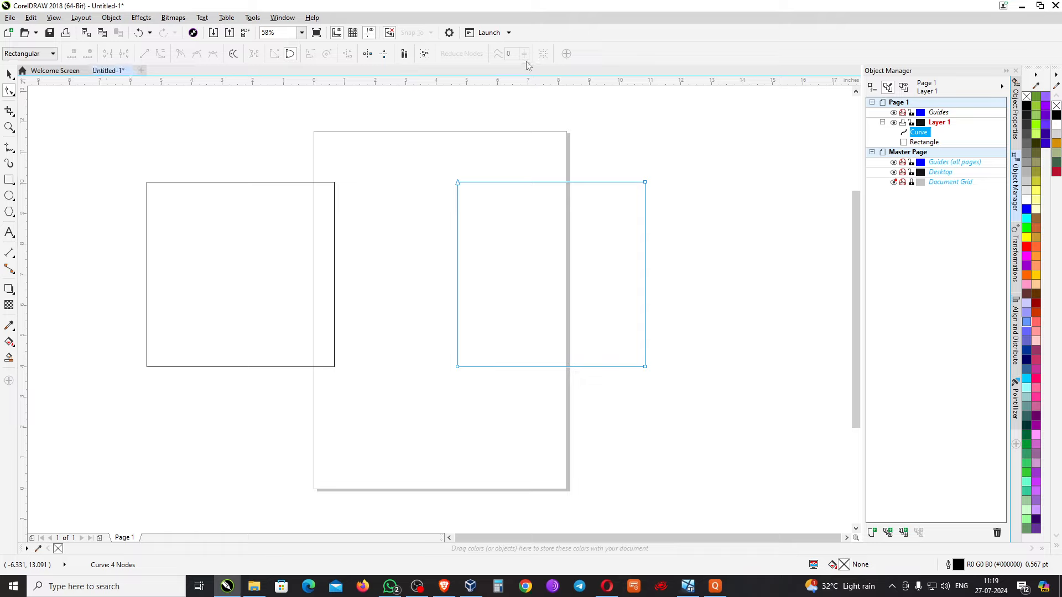
click(10, 111)
click(253, 245)
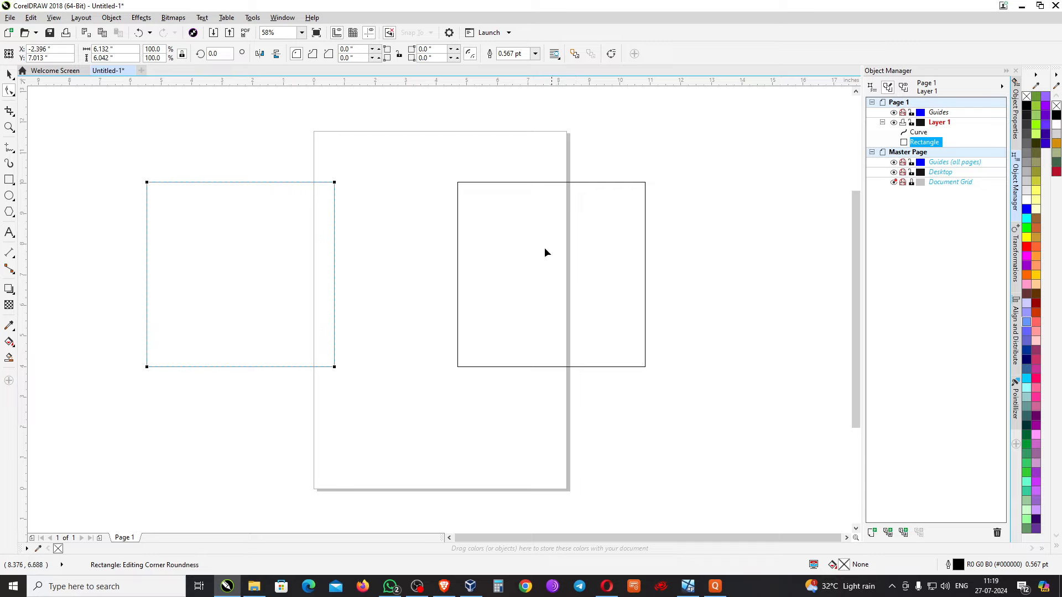
click(512, 203)
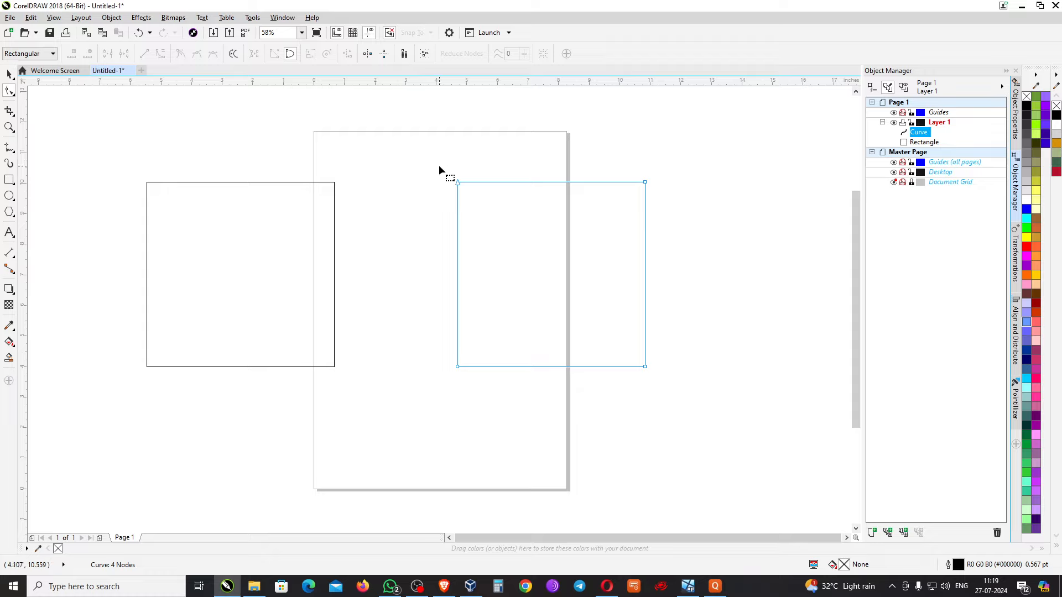
Try adding nodes to the right-hand curve from its selected upper-left node, and undo each addition
click(457, 183)
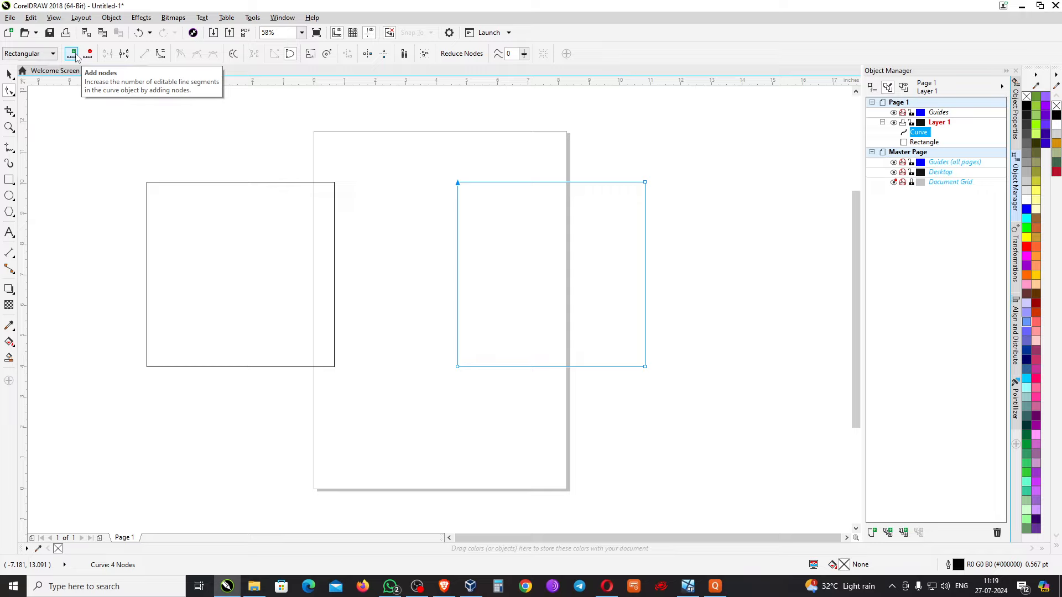
drag(441, 160, 522, 213)
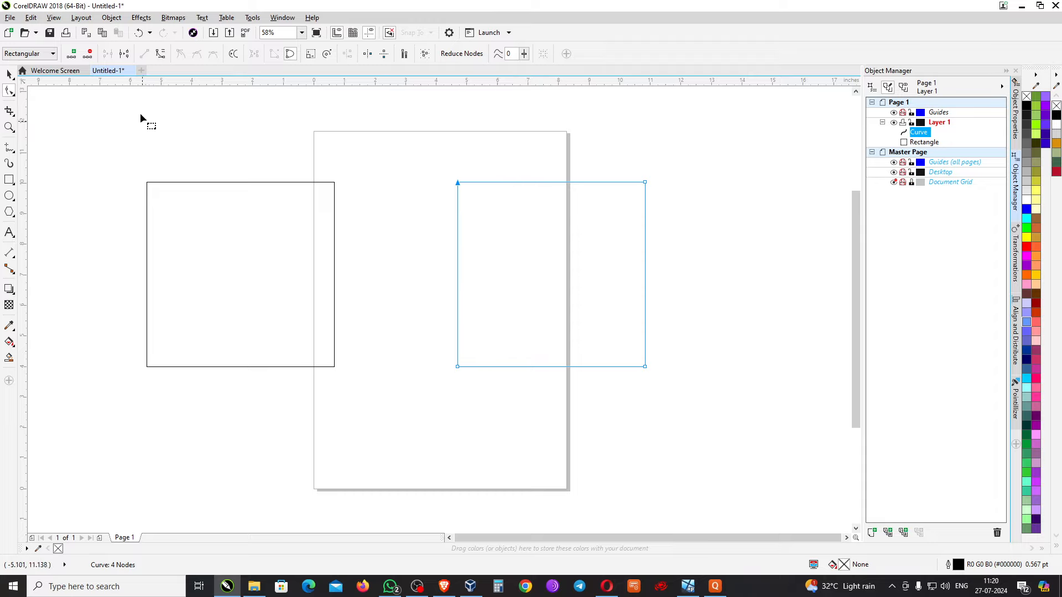
click(73, 53)
key(ctrl+z)
key(KP_Add)
click(458, 367)
key(ctrl+z)
Check the left rectangle's left edge for node editing and reselect the right-hand curve
click(235, 216)
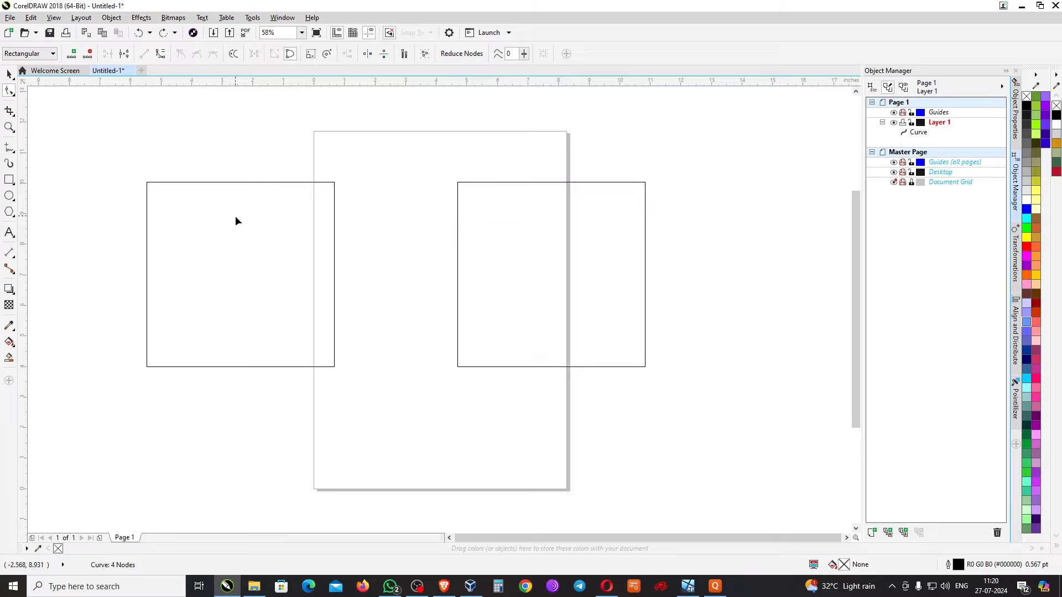
click(147, 315)
click(576, 242)
click(522, 225)
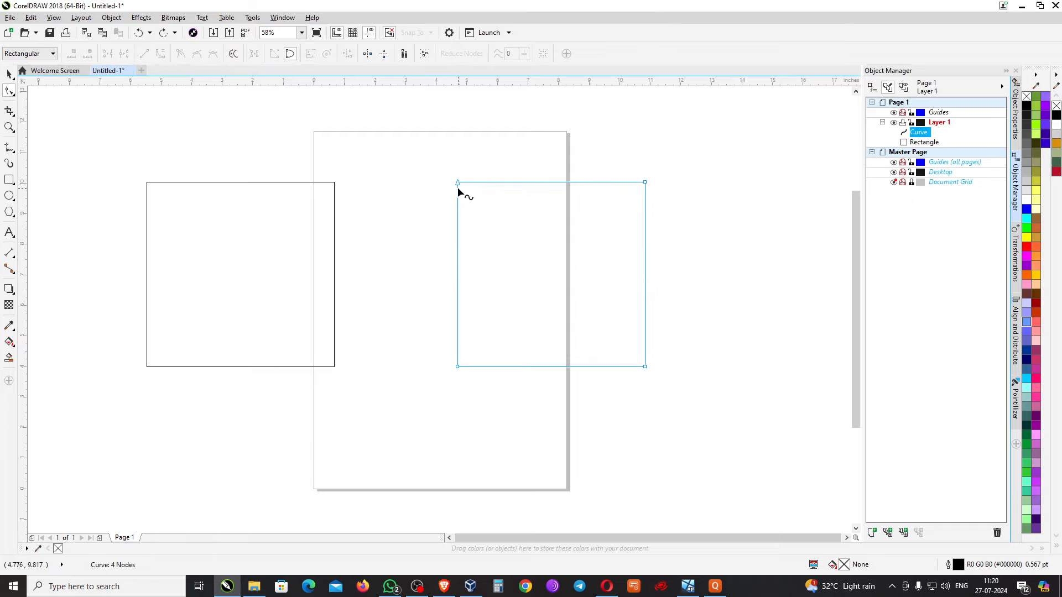
Draw a gently wavy freehand line about 9 inches wide above the right-hand square
click(12, 151)
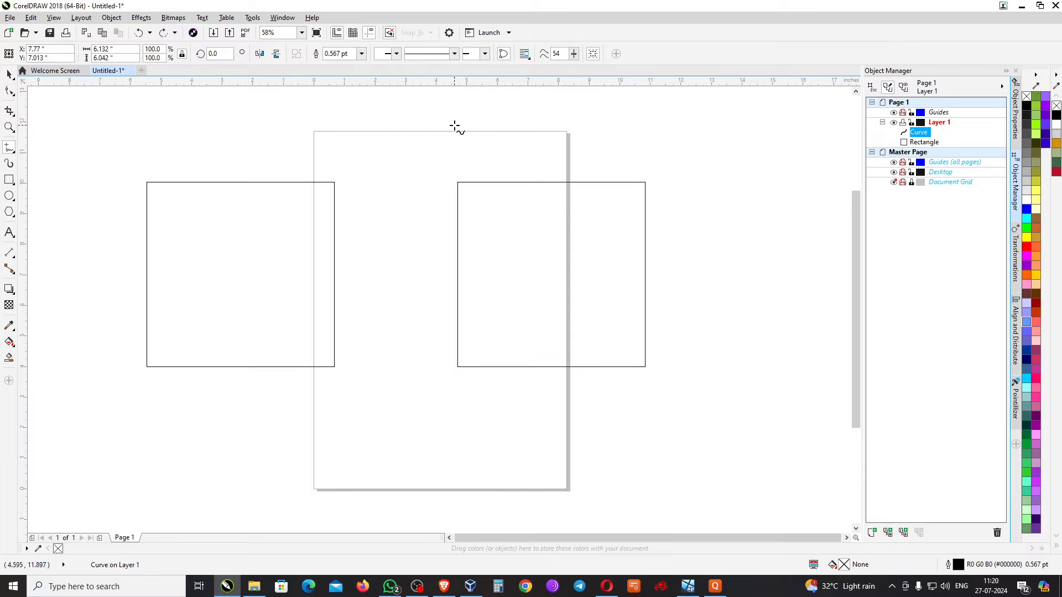
drag(439, 124, 716, 109)
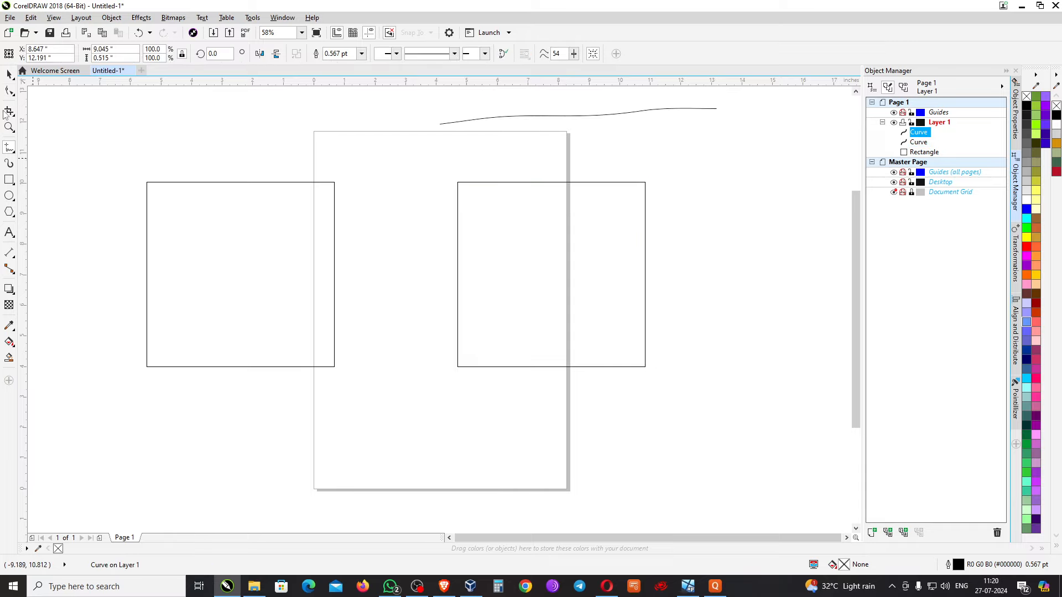
Delete the freehand line's two middle nodes and move its right end node inward and down, just beyond the page's right edge
click(9, 90)
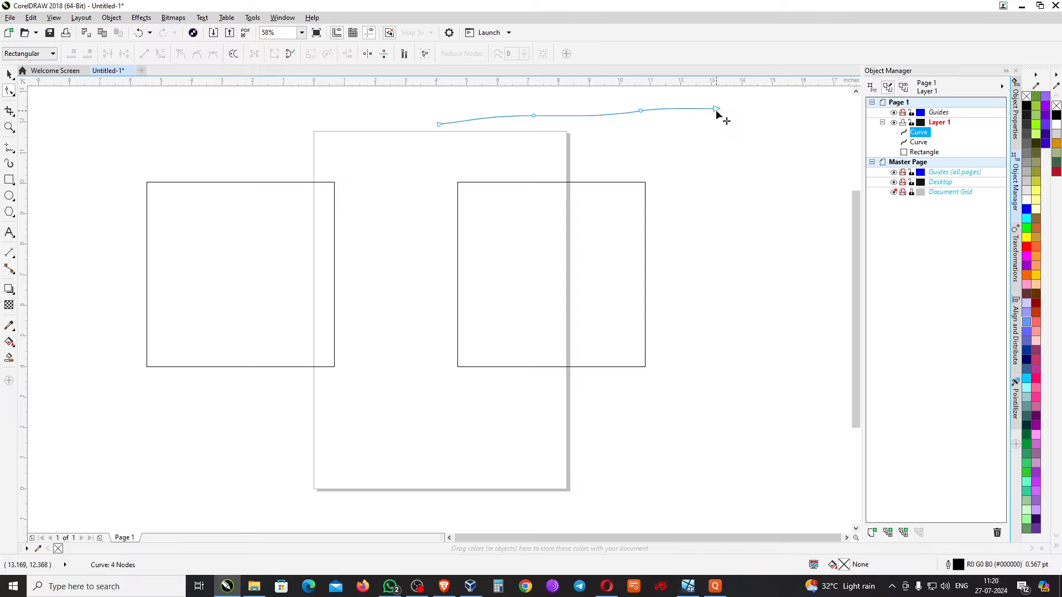
click(528, 114)
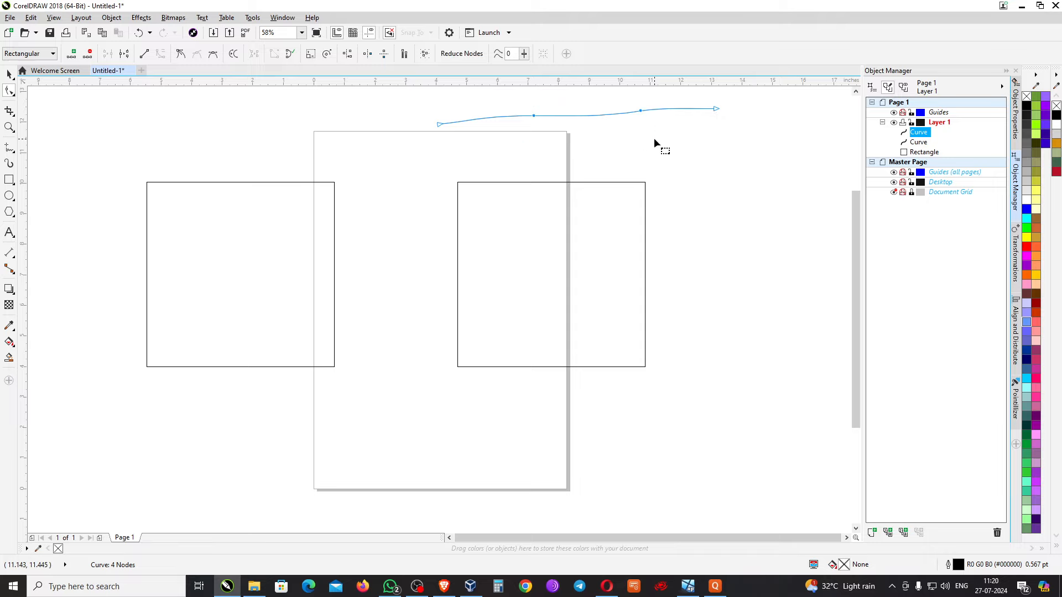
key(Delete)
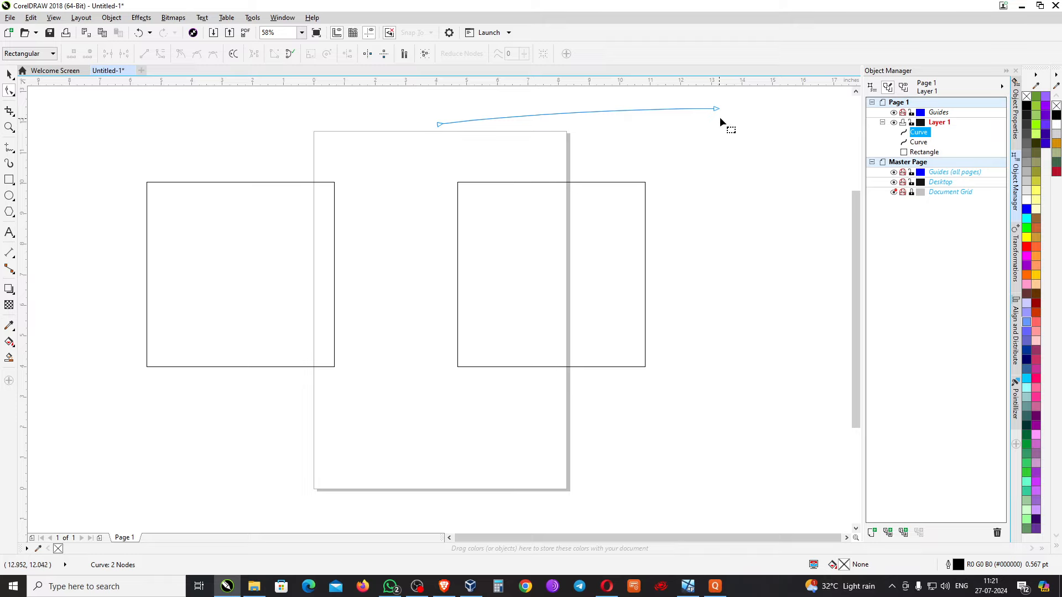
drag(713, 111, 597, 156)
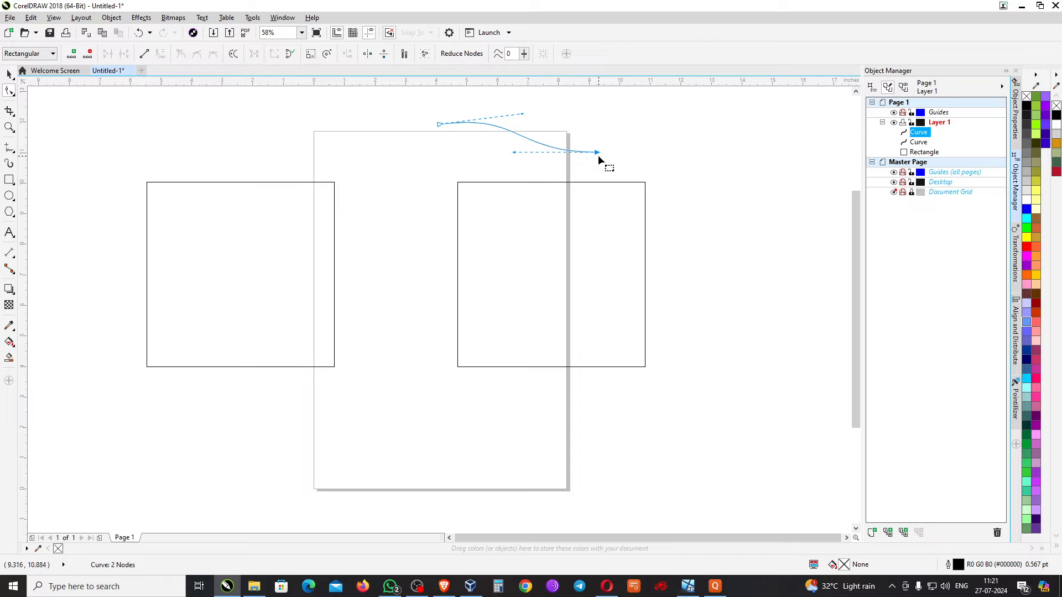
Select the right-hand square's curve and its lower-left node for node editing, and add a node at the middle of the bottom edge
click(9, 75)
key(Tab)
key(space)
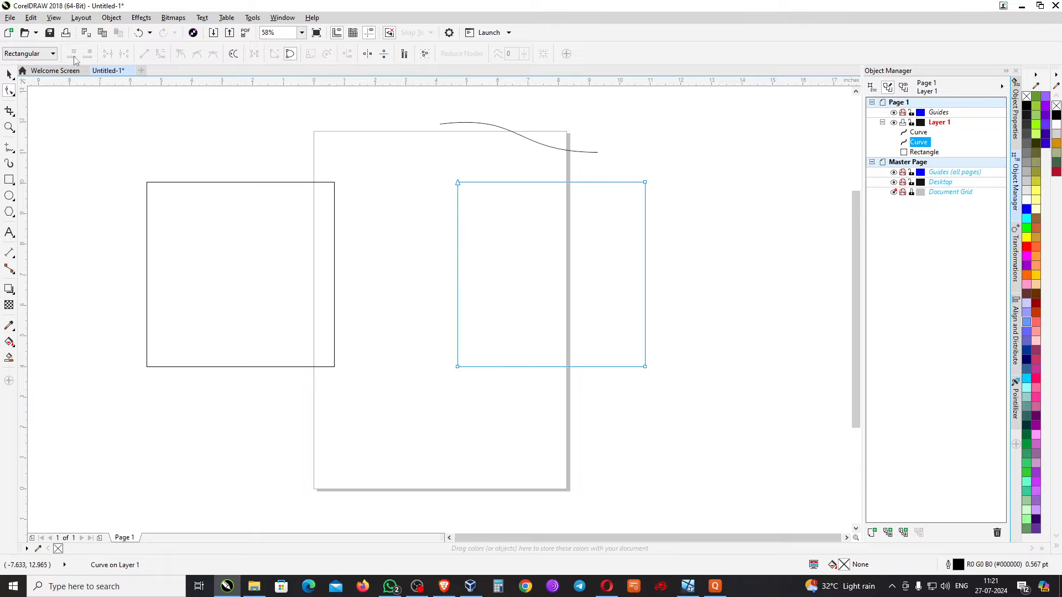
drag(442, 357, 499, 410)
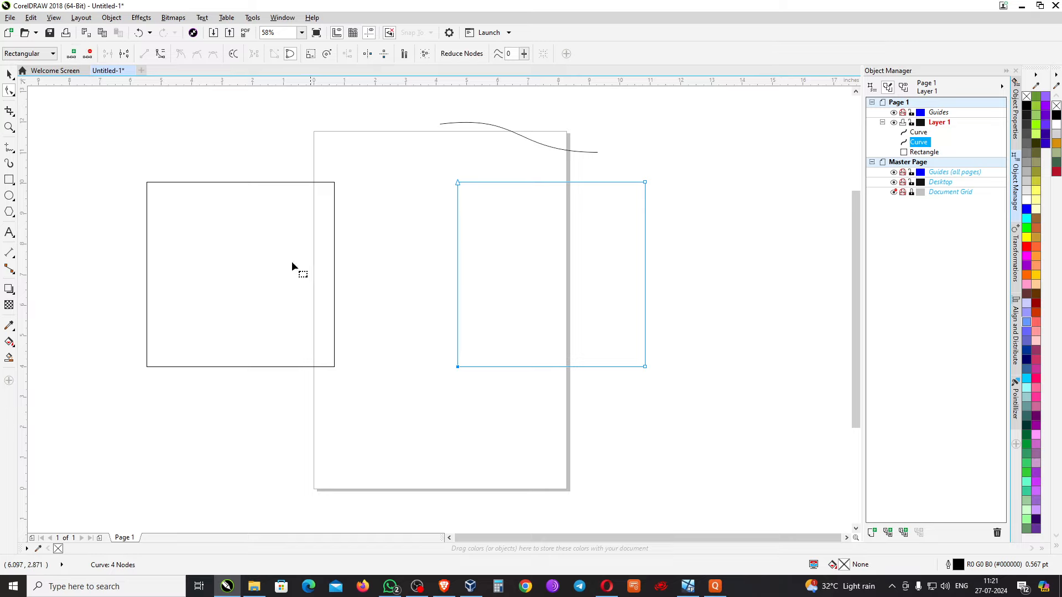
double_click(551, 366)
click(273, 290)
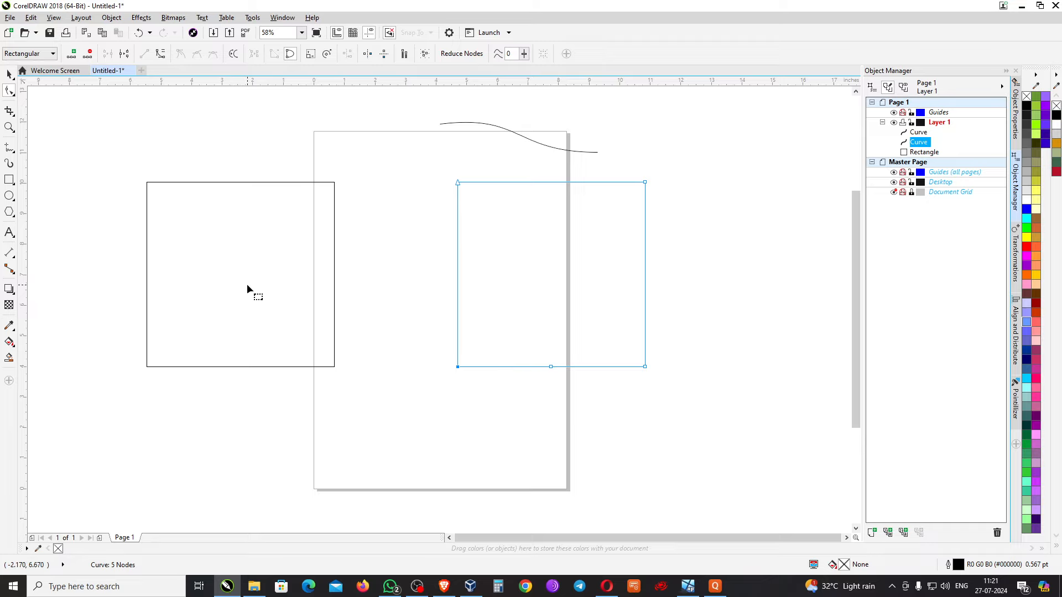
Try deleting the right-hand curve's lower-left node, and undo the deletion
click(89, 55)
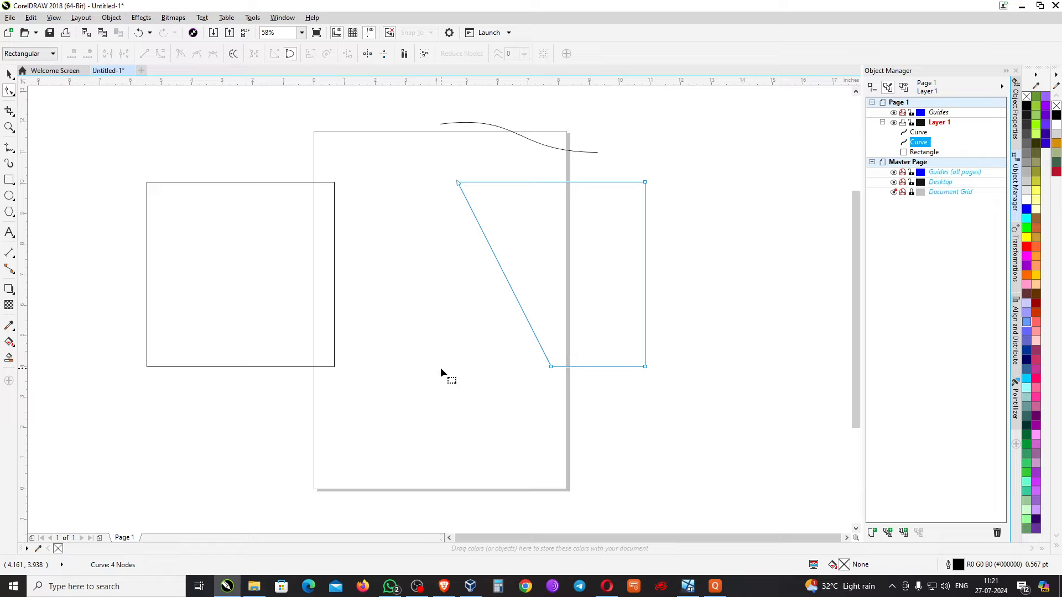
key(ctrl+z)
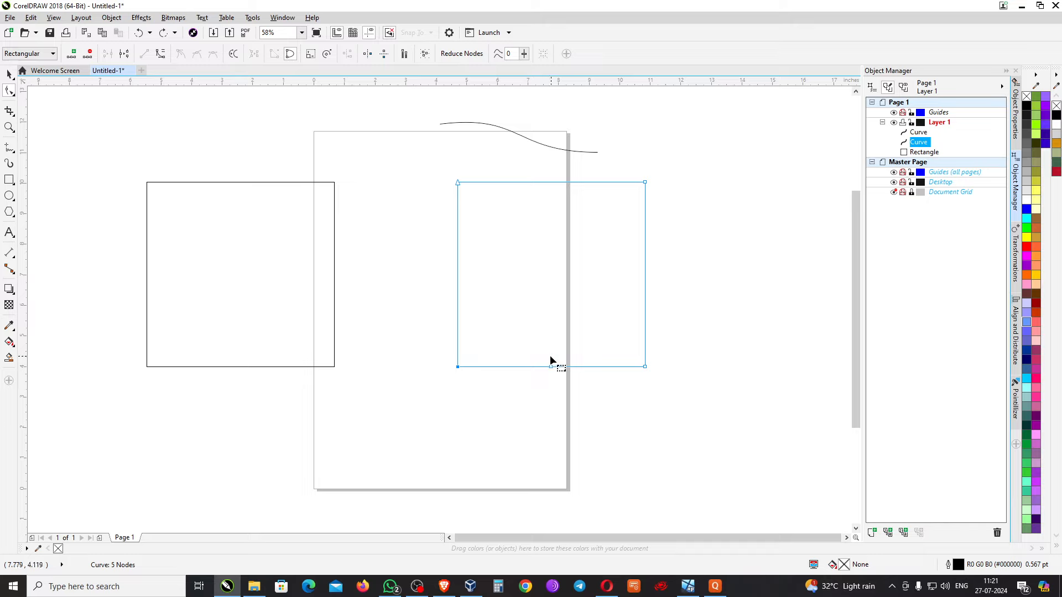
Try node selections along the right-hand curve's bottom edge and delete the extra node at its middle
click(551, 389)
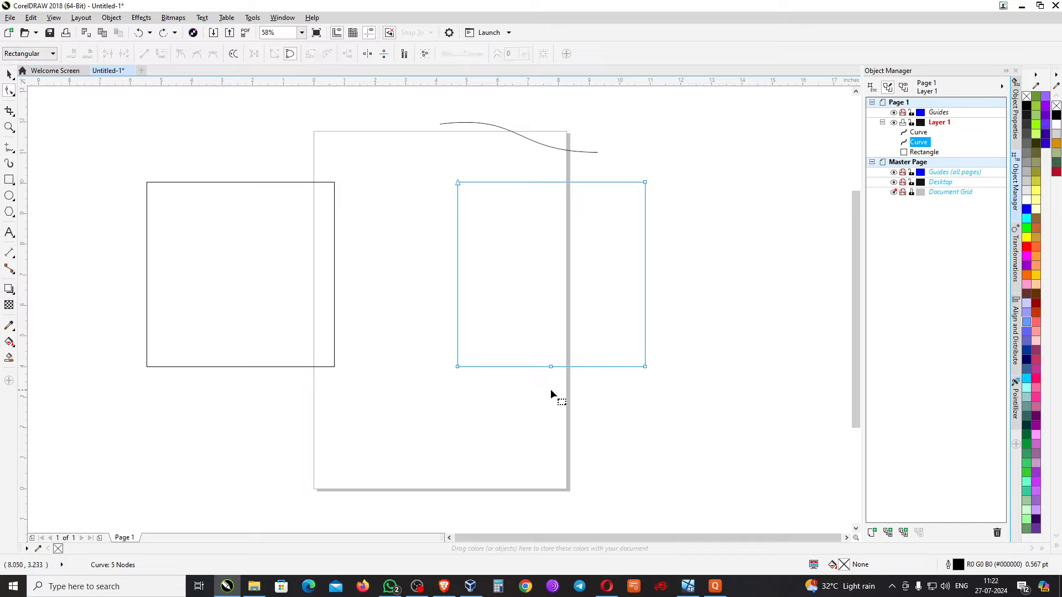
drag(520, 339, 608, 421)
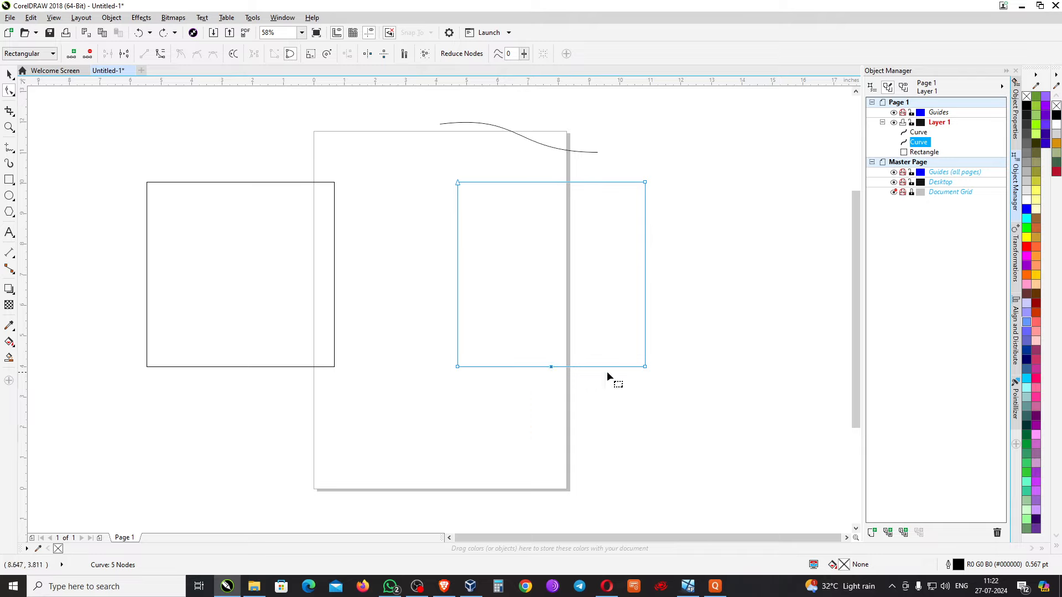
drag(527, 310, 692, 420)
drag(414, 342, 712, 420)
drag(524, 339, 581, 423)
key(Delete)
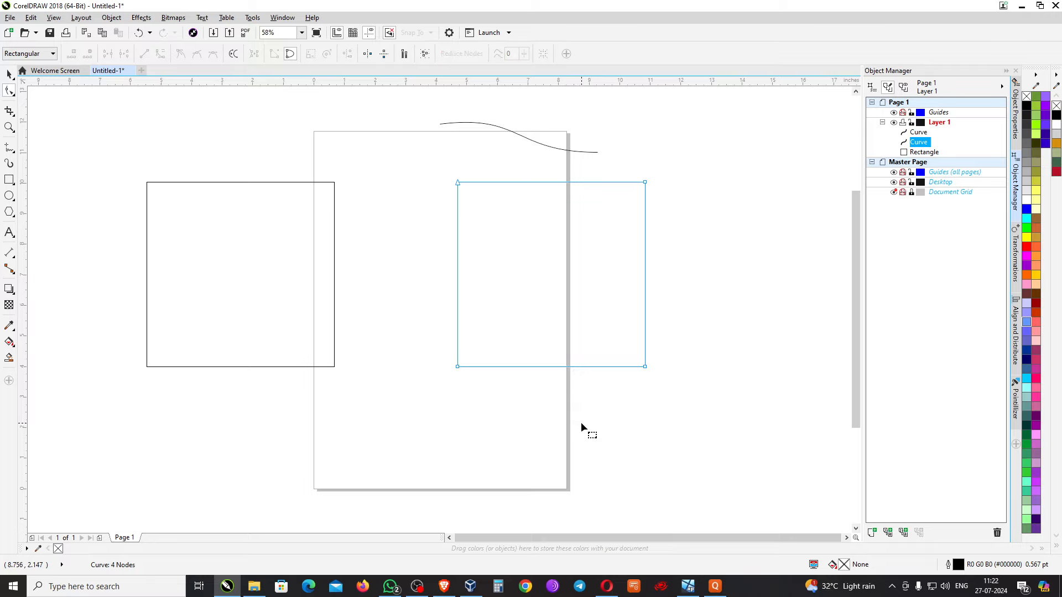
Try adding a midpoint node to every edge of the right-hand curve by selecting all its nodes, and undo the addition
drag(450, 171, 711, 413)
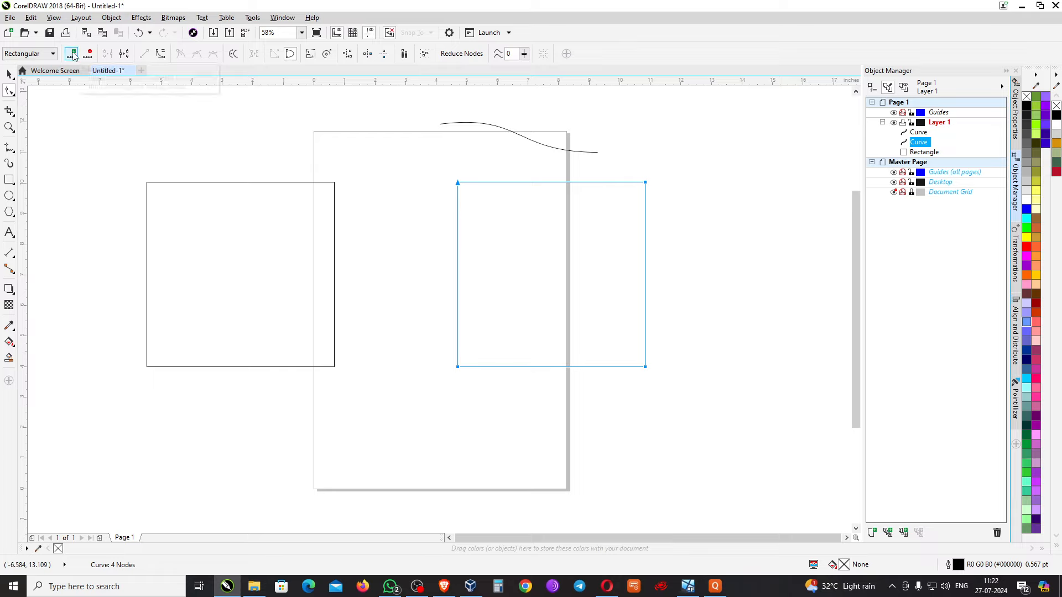
click(73, 55)
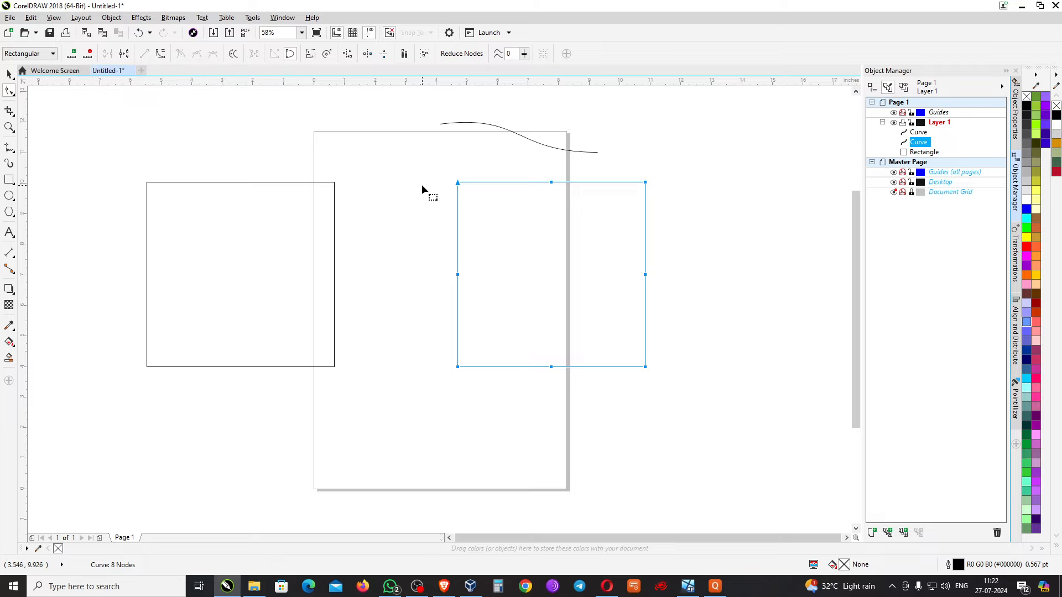
key(ctrl+z)
Try adding nodes directly on the right-hand curve's left edge, and delete them again
double_click(457, 268)
double_click(457, 241)
key(Delete)
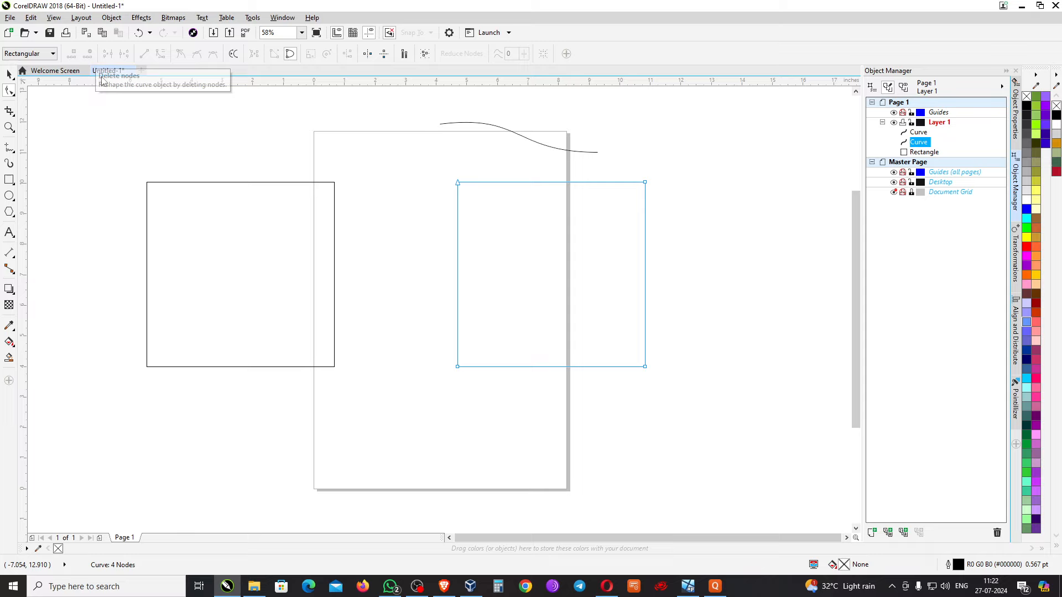
Try adding a node at a marked point on the right-hand curve's left edge, and undo it
click(457, 253)
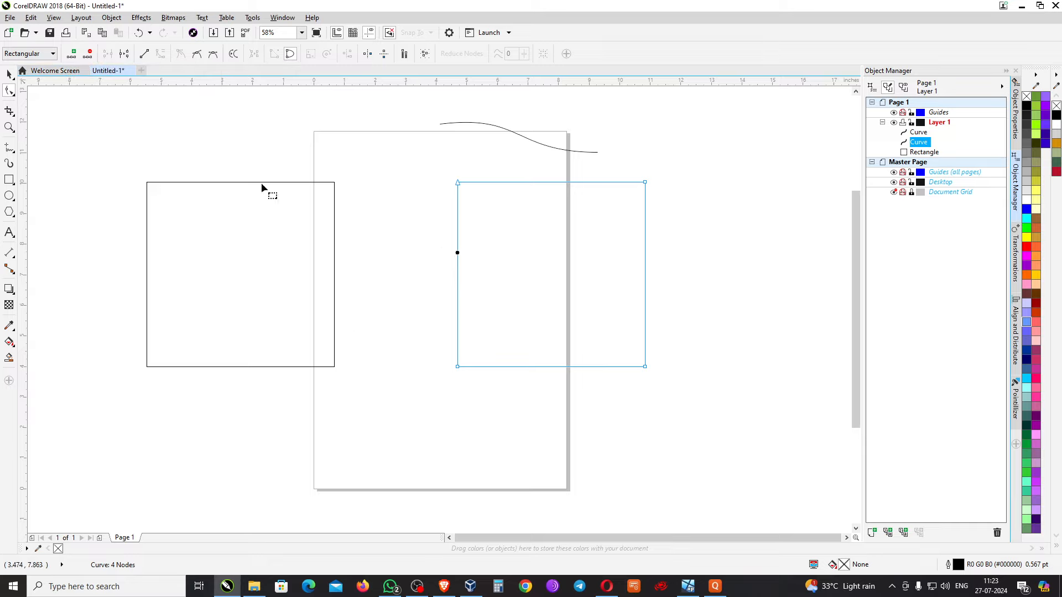
click(72, 53)
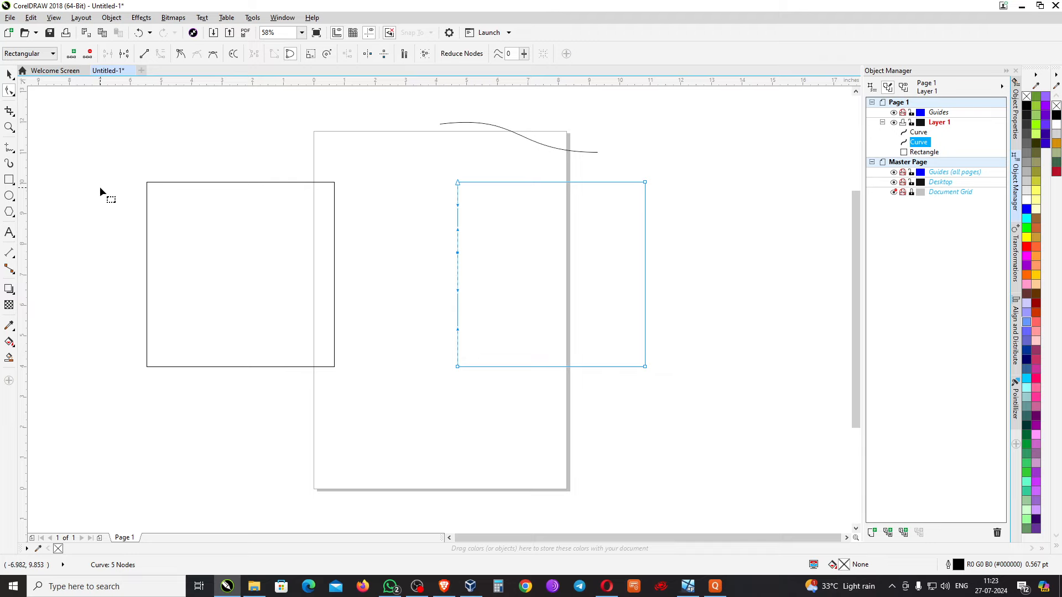
key(ctrl+z)
Try deleting the right-hand curve's left segment from a marked point on it, and undo the deletion
click(457, 254)
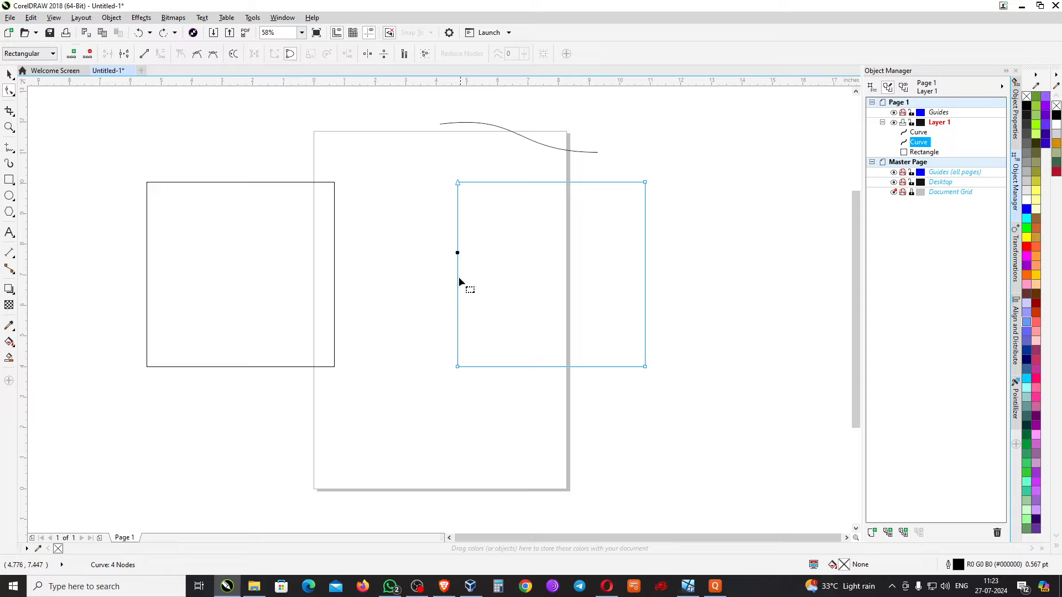
click(87, 54)
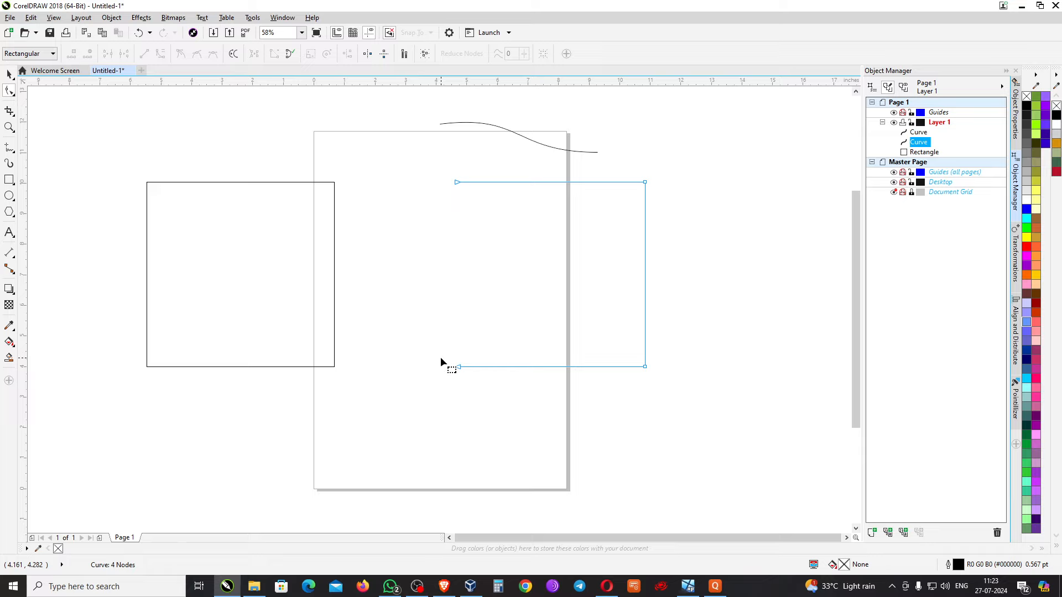
key(ctrl+z)
Break the right-hand curve at its lower-left node and pull the two resulting end nodes apart
drag(419, 164, 531, 389)
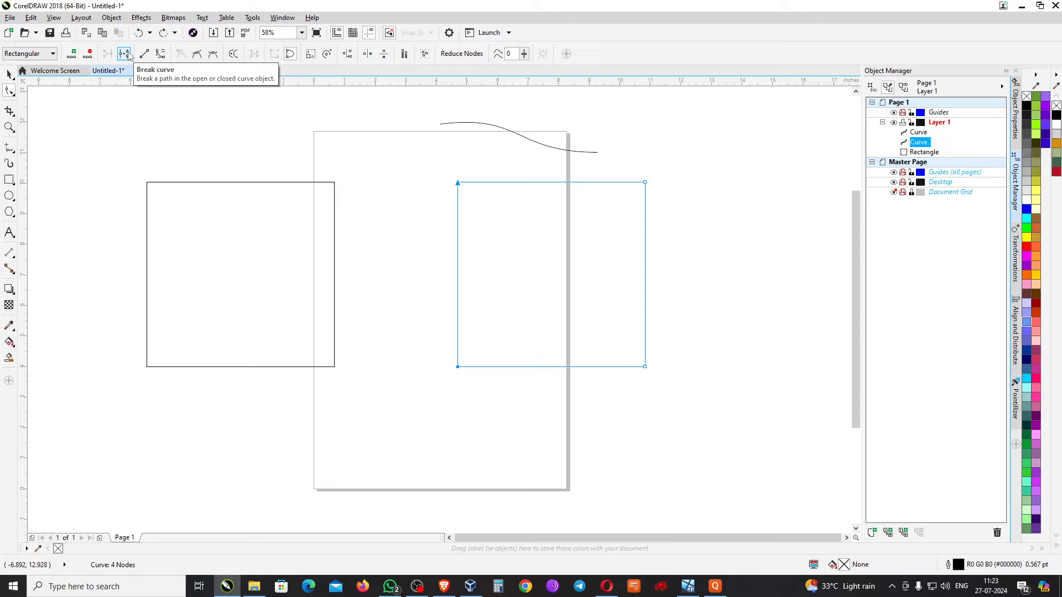
click(423, 243)
drag(427, 322, 515, 395)
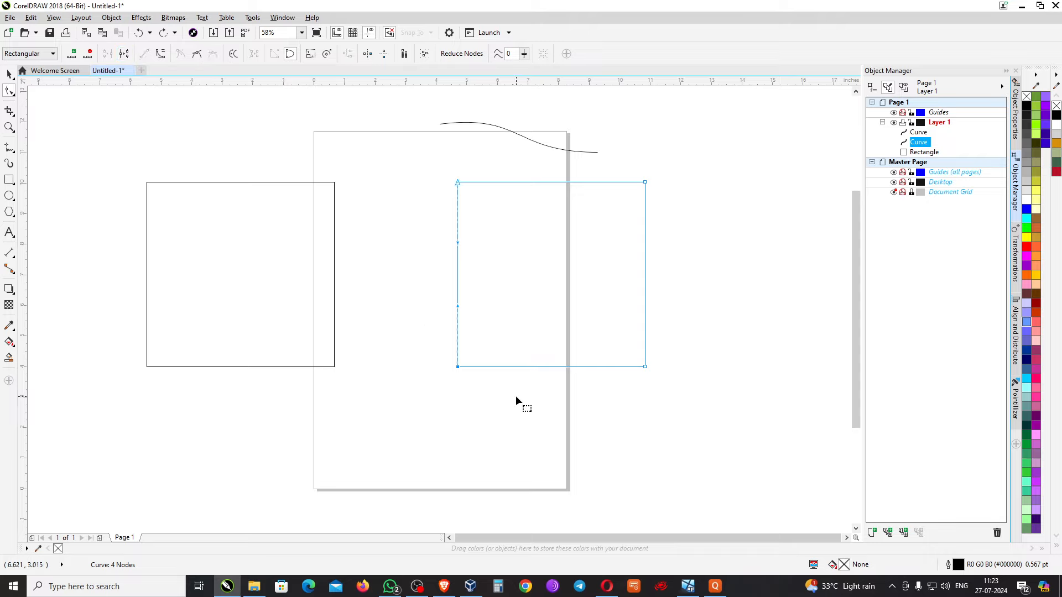
click(125, 54)
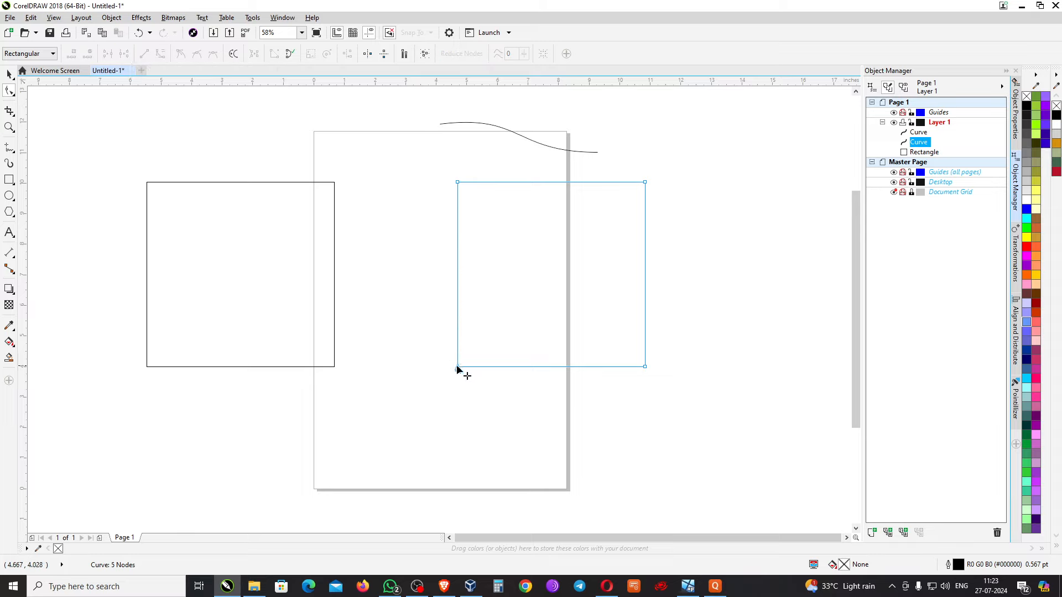
drag(458, 368, 467, 400)
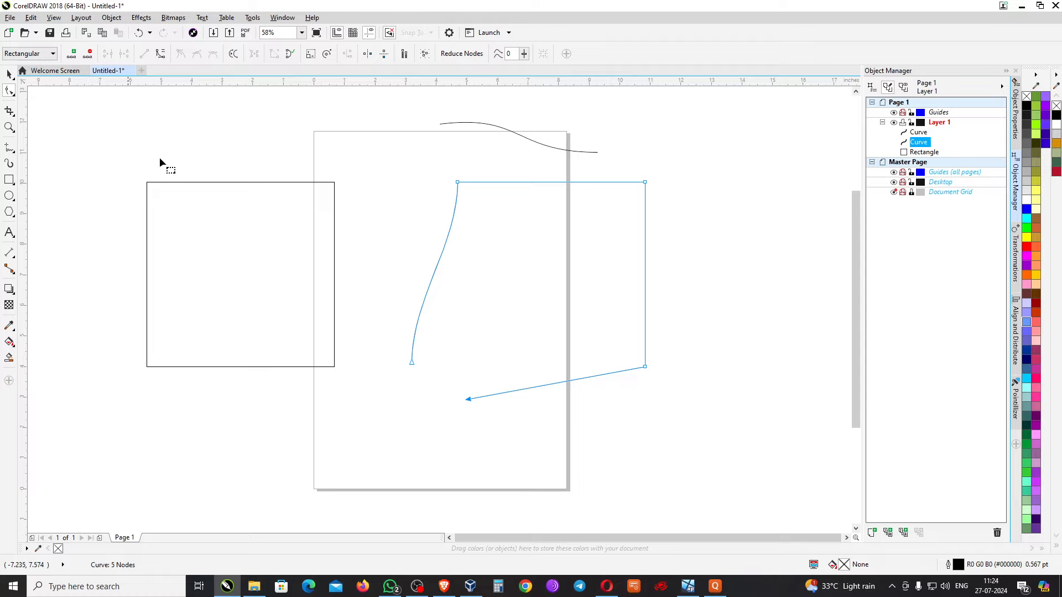
Select the two separated end nodes and join them to close the right-hand curve
drag(401, 352, 493, 420)
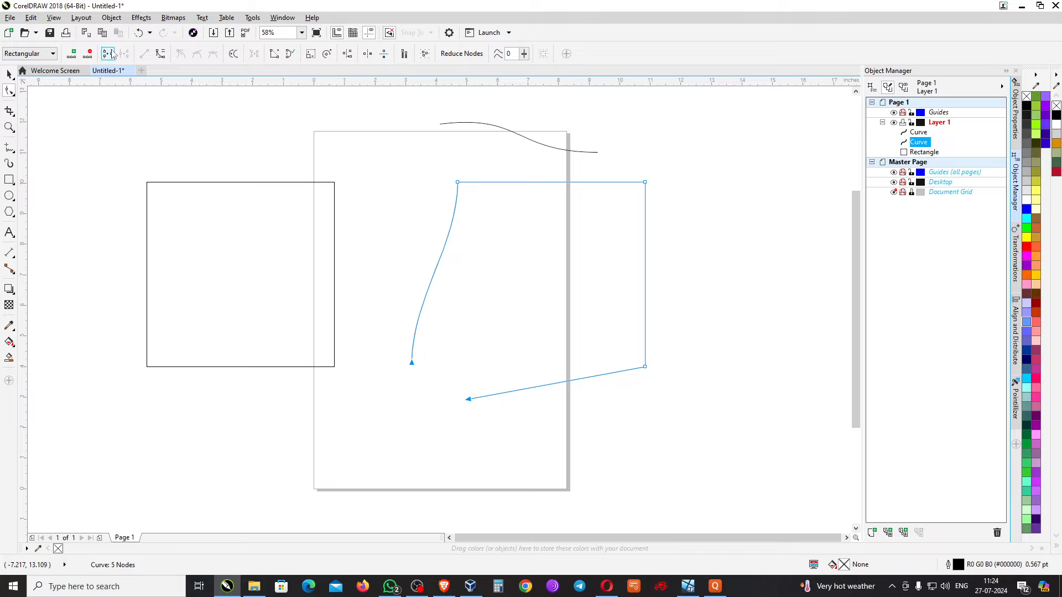
click(108, 54)
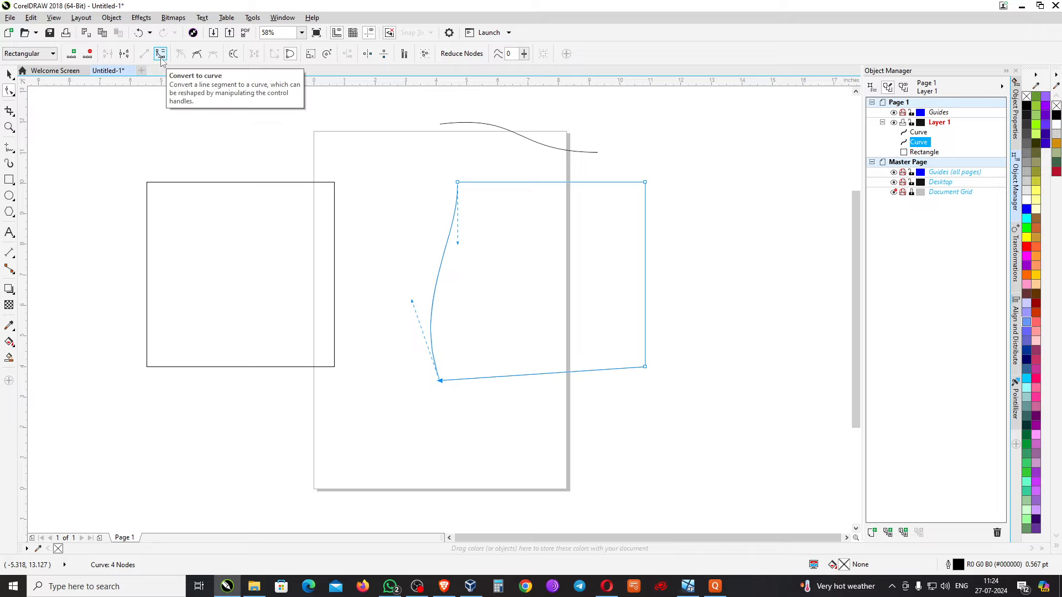
Bend the shape's curved left edge further outward and shift its straight right edge slightly outward and up
click(437, 227)
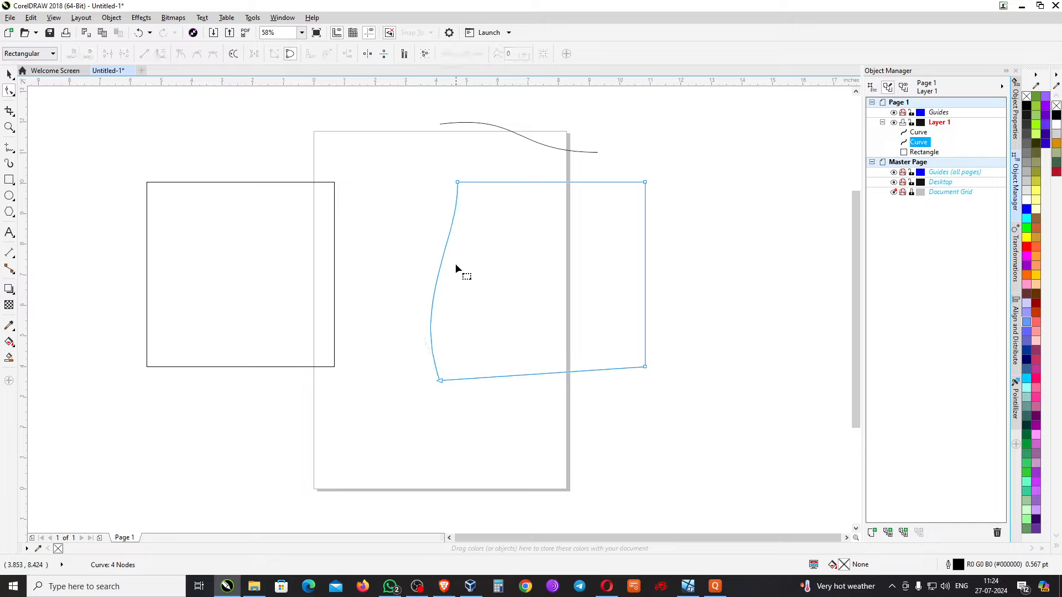
drag(443, 259, 417, 305)
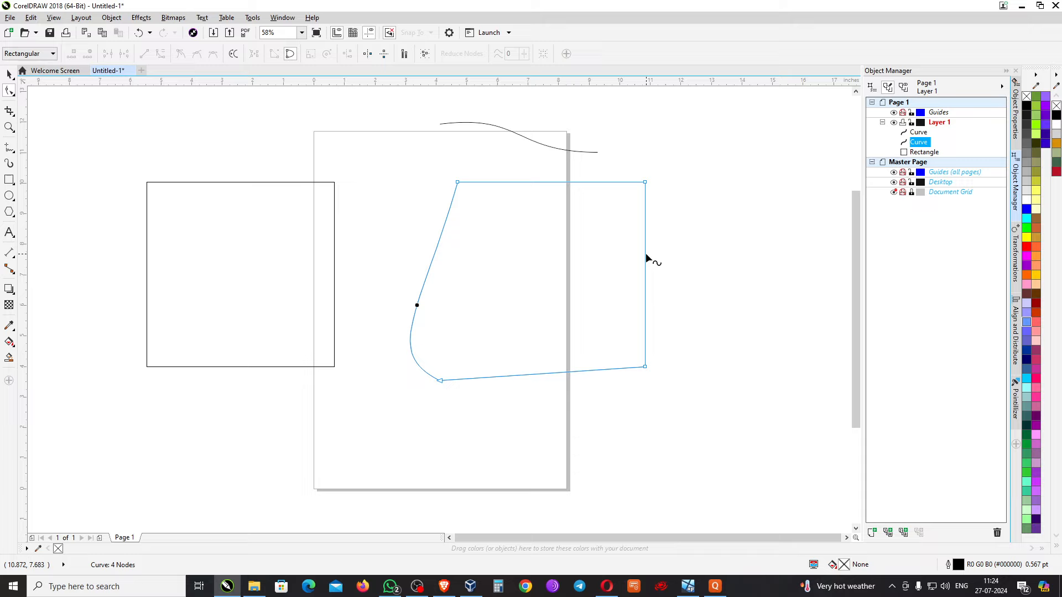
drag(647, 256, 667, 249)
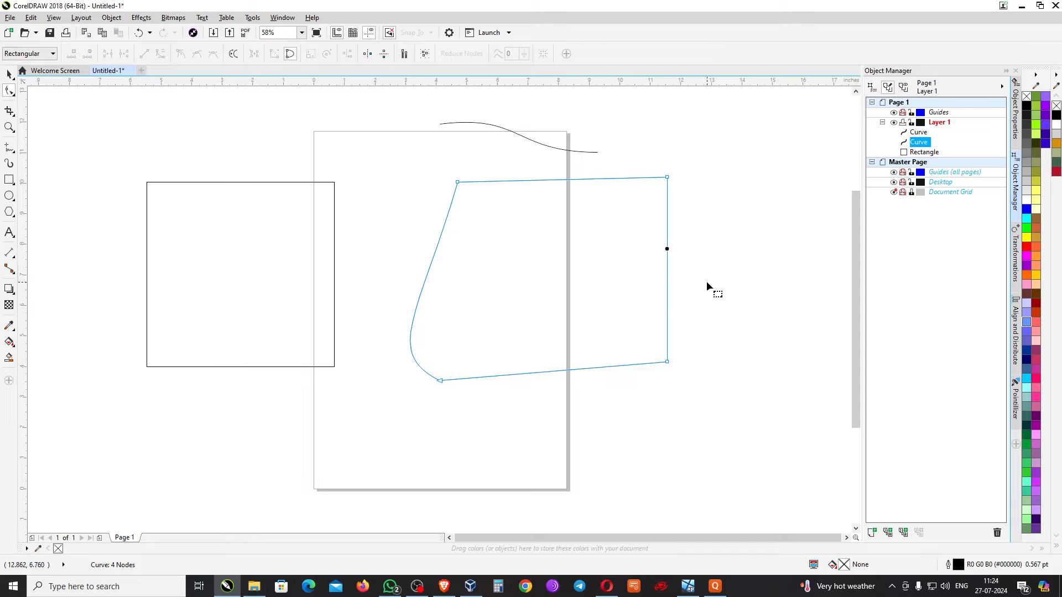
Convert the right-hand shape's curved left edge to a straight line
click(666, 268)
click(427, 276)
click(143, 55)
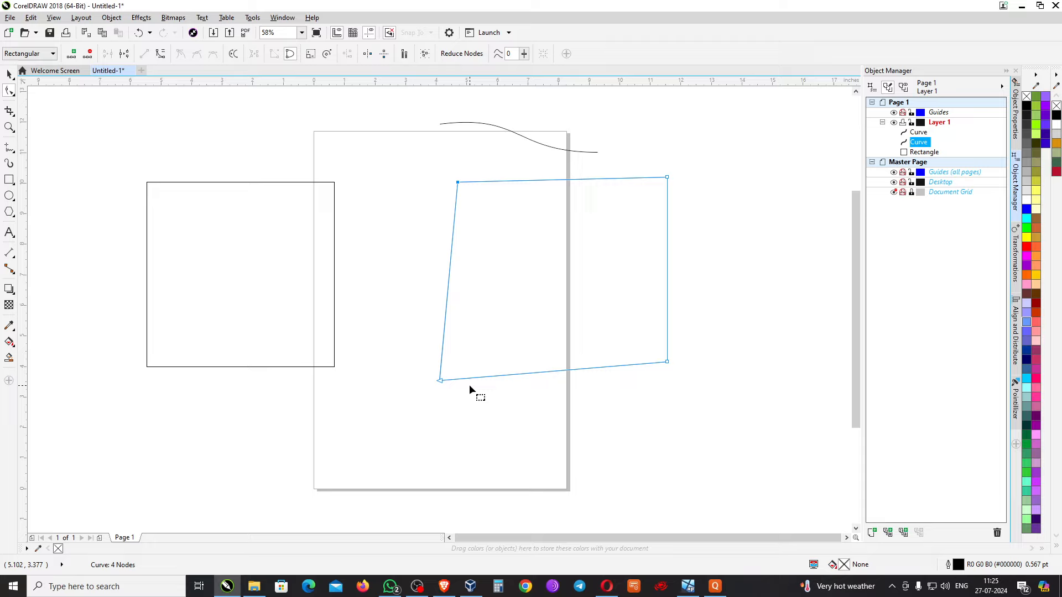
Convert the right-hand shape's straight right edge to a curve and bulge its upper part outward
click(666, 236)
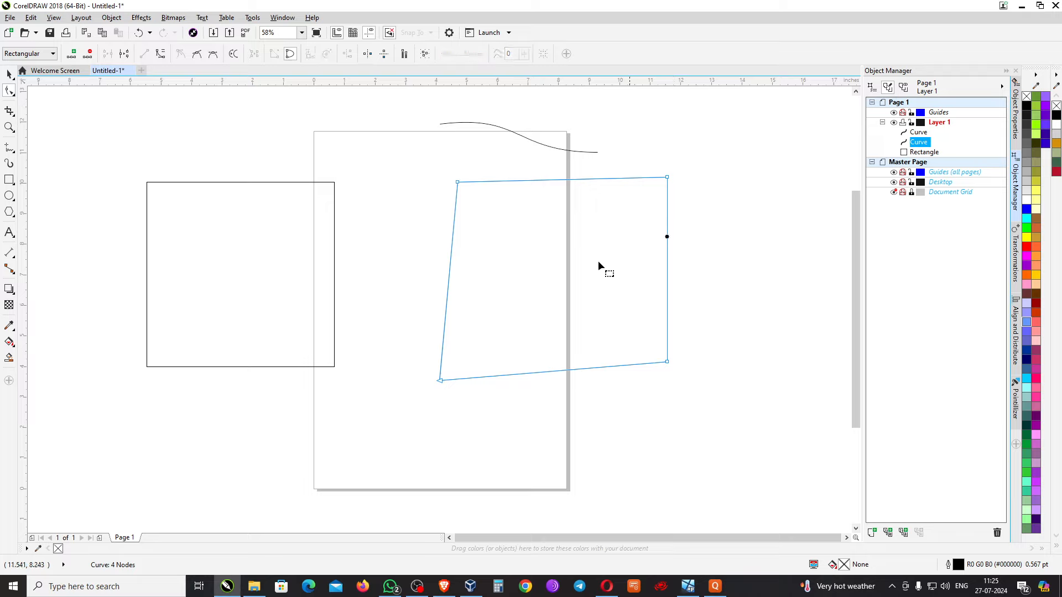
click(161, 54)
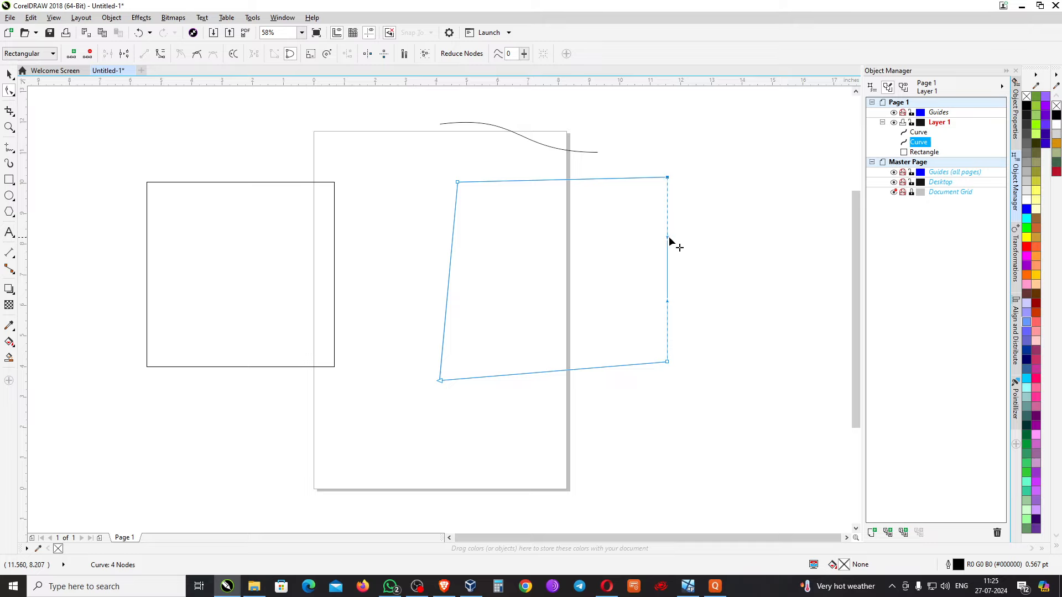
drag(673, 241, 696, 252)
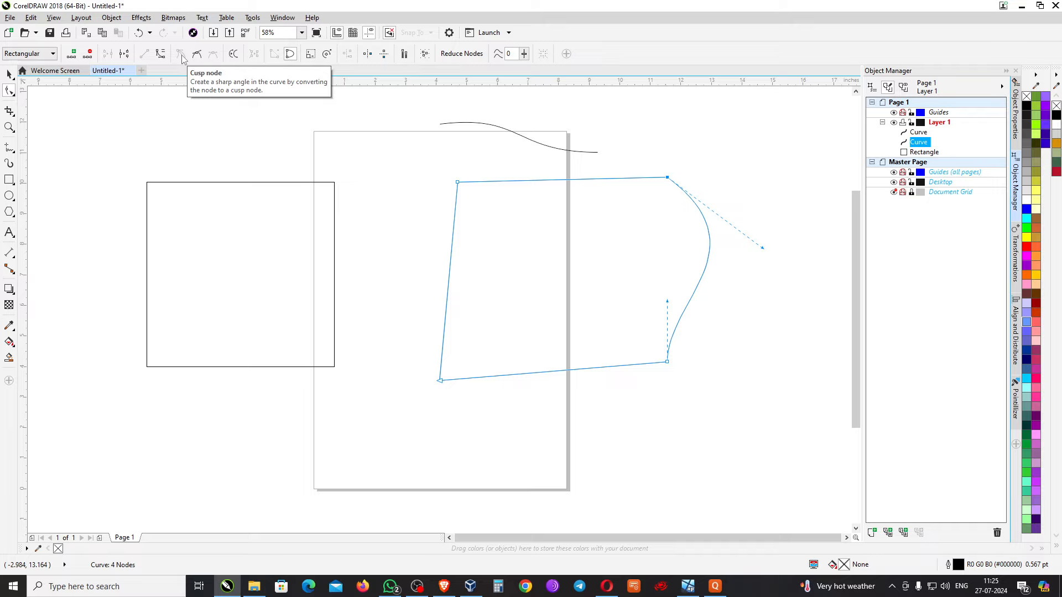
Convert the right-hand shape's straight top edge to a curve and select the shape's upper-right node
drag(654, 159, 691, 207)
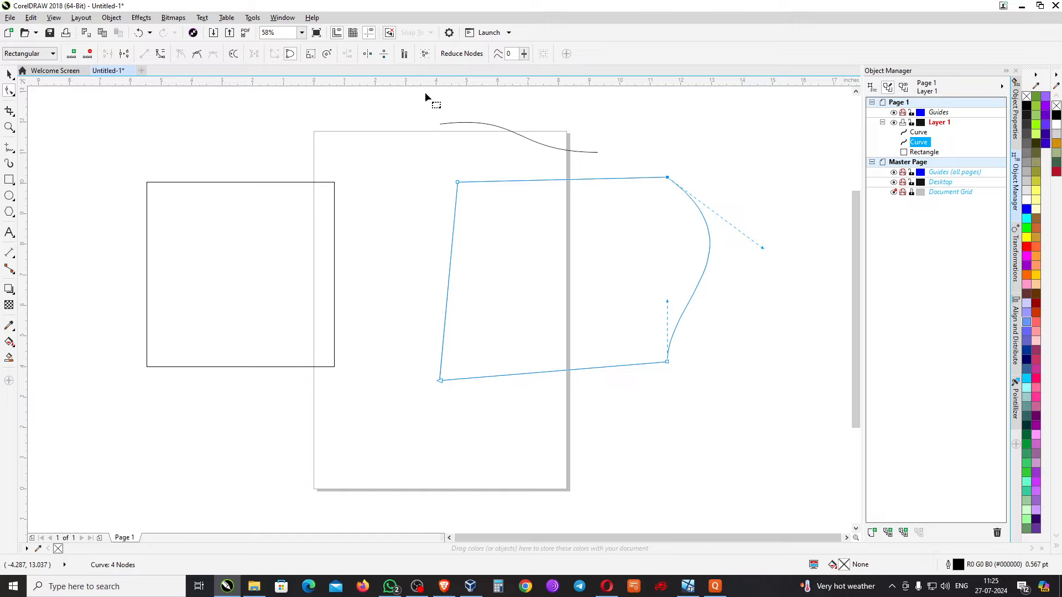
click(618, 178)
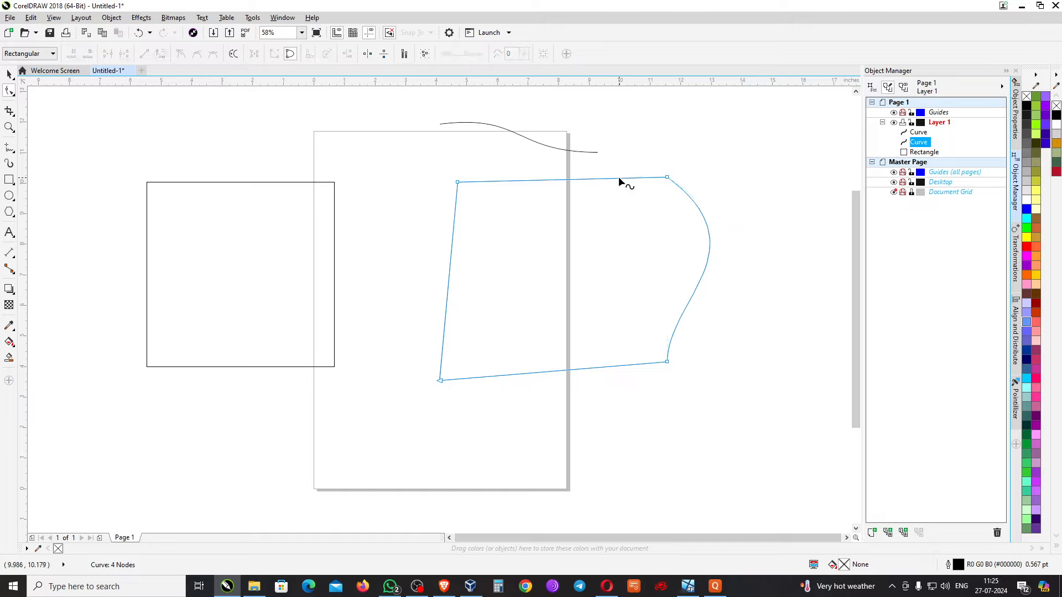
click(160, 54)
drag(640, 138, 688, 212)
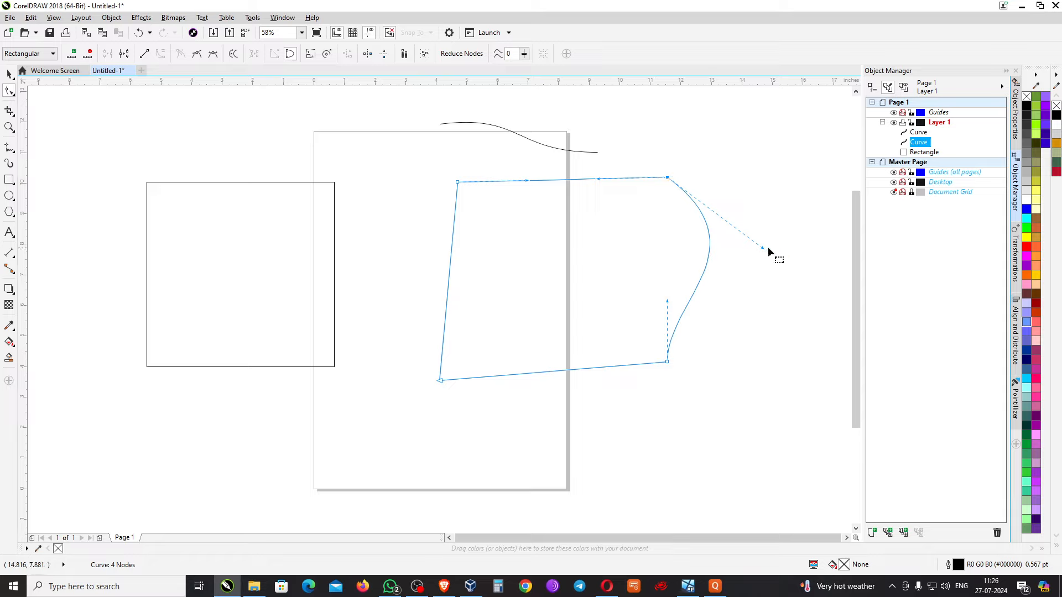
Use the upper-right node's handles to pull the right edge's bulge slightly inward and bow the top edge upward
drag(764, 250, 656, 243)
drag(609, 236, 741, 197)
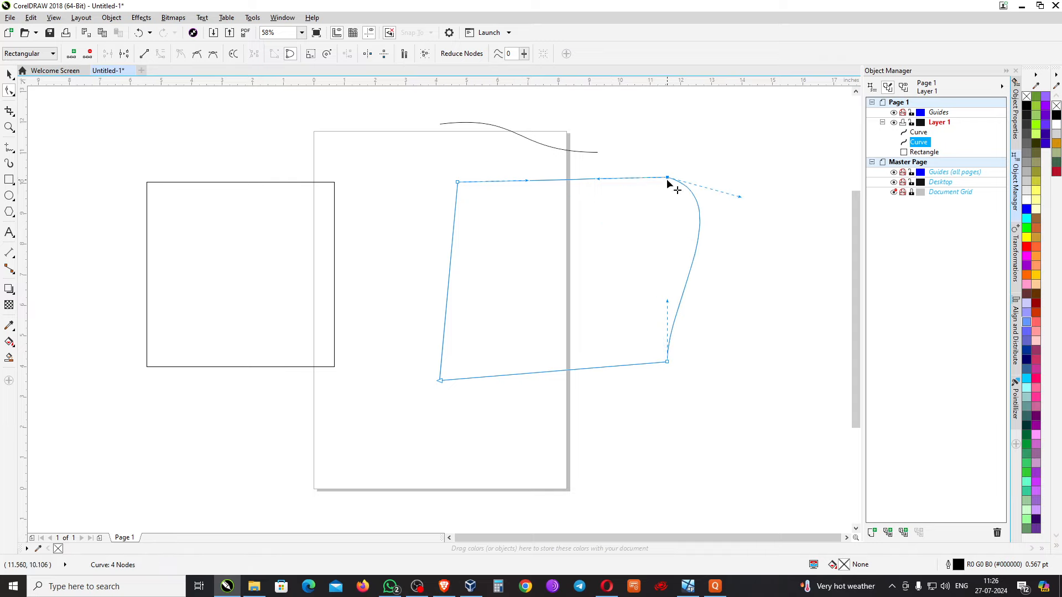
click(694, 196)
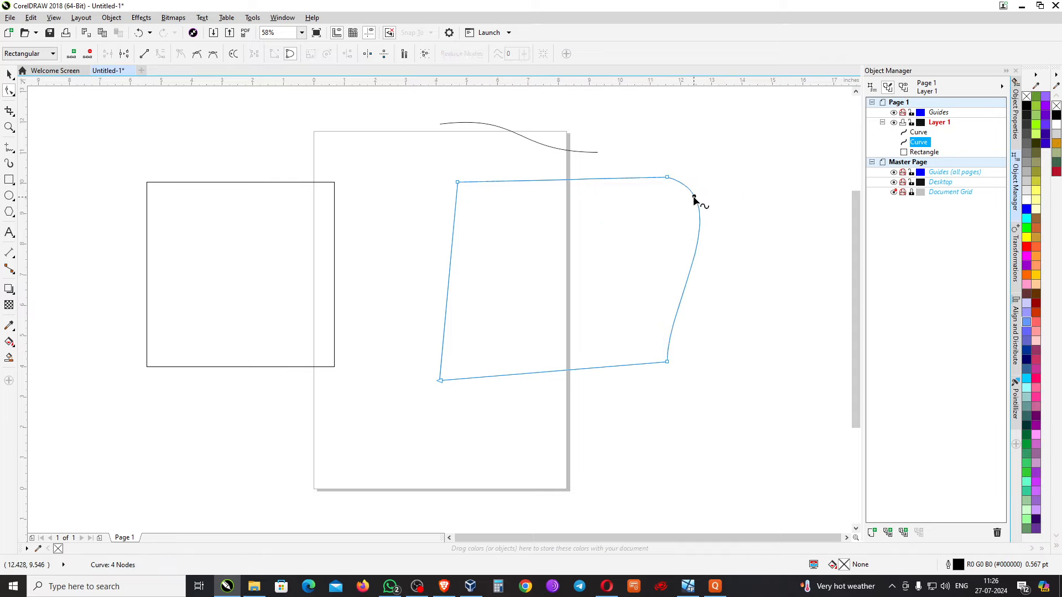
click(611, 177)
drag(710, 229, 702, 226)
drag(599, 180, 596, 161)
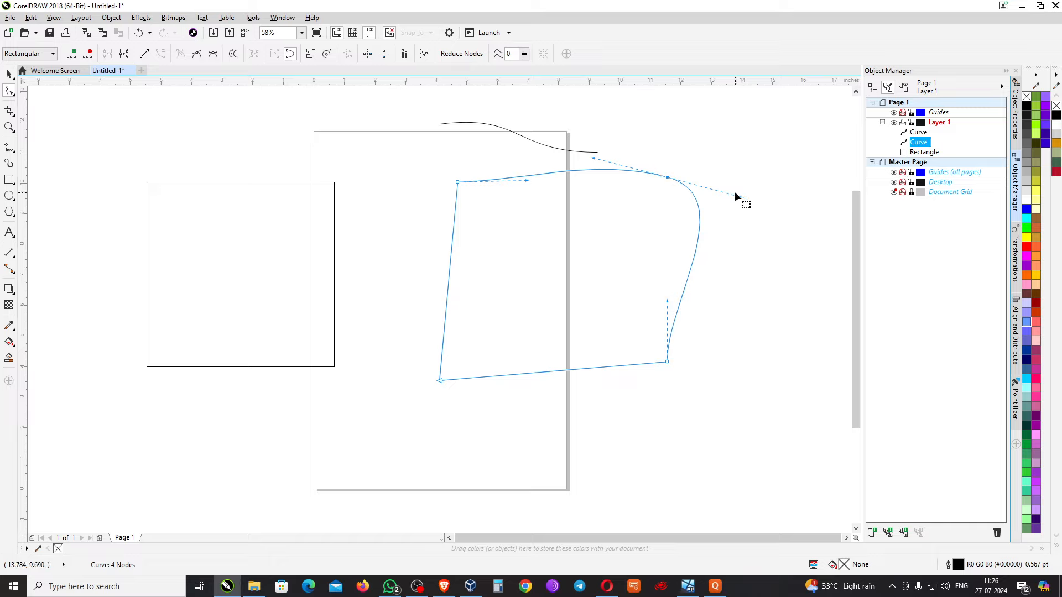
Bulge the lower part of the shape's right edge outward by moving the lower-right node's handle
drag(424, 374, 450, 384)
click(545, 371)
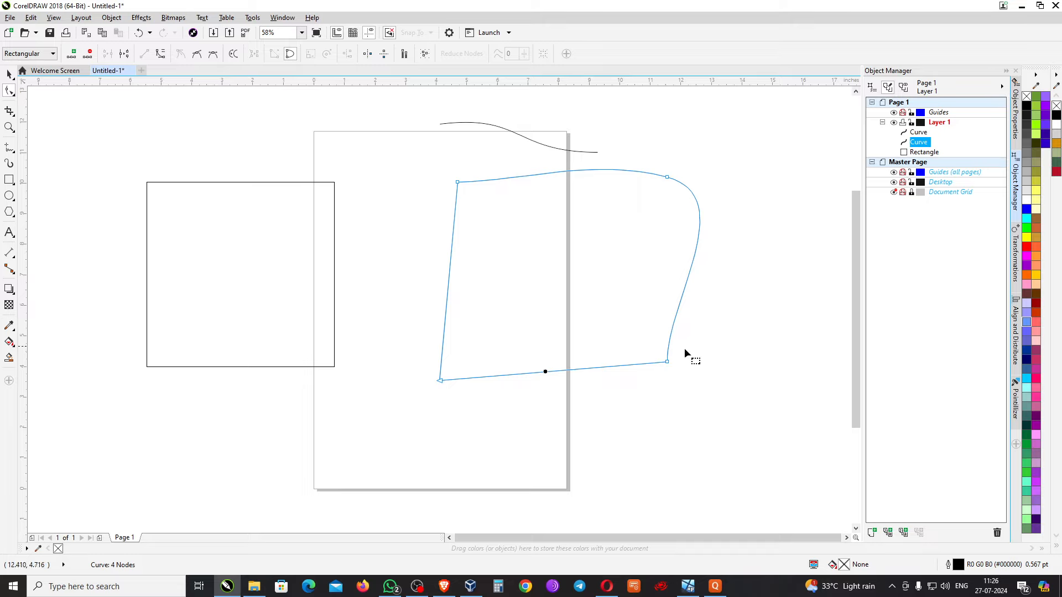
click(656, 348)
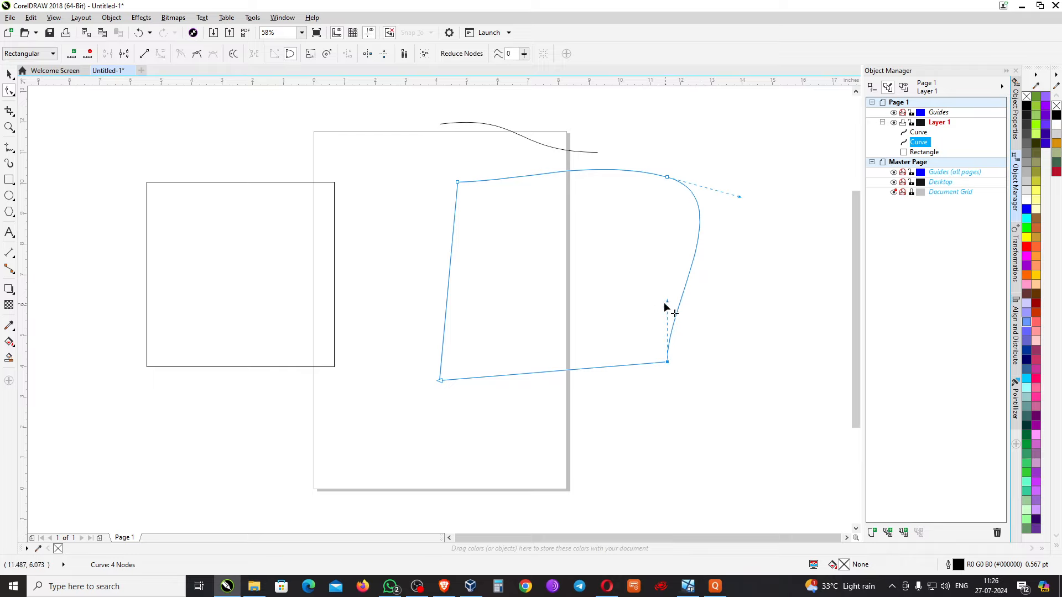
drag(666, 301, 739, 302)
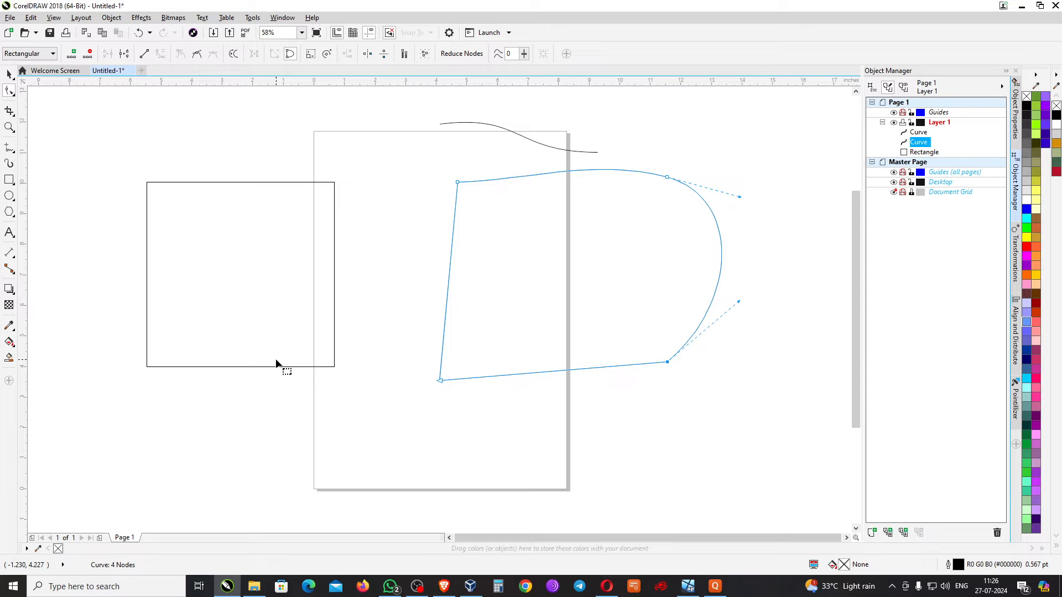
Convert the shape's bottom edge to a curve, then bow it downward and bend the right edge inward with the lower-right node's handles
click(530, 374)
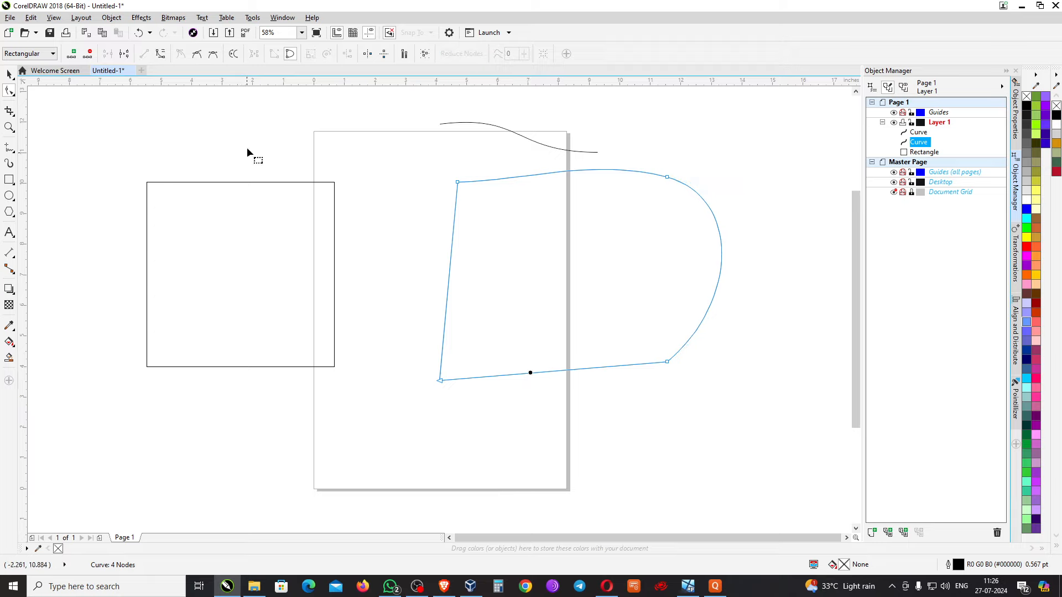
click(159, 55)
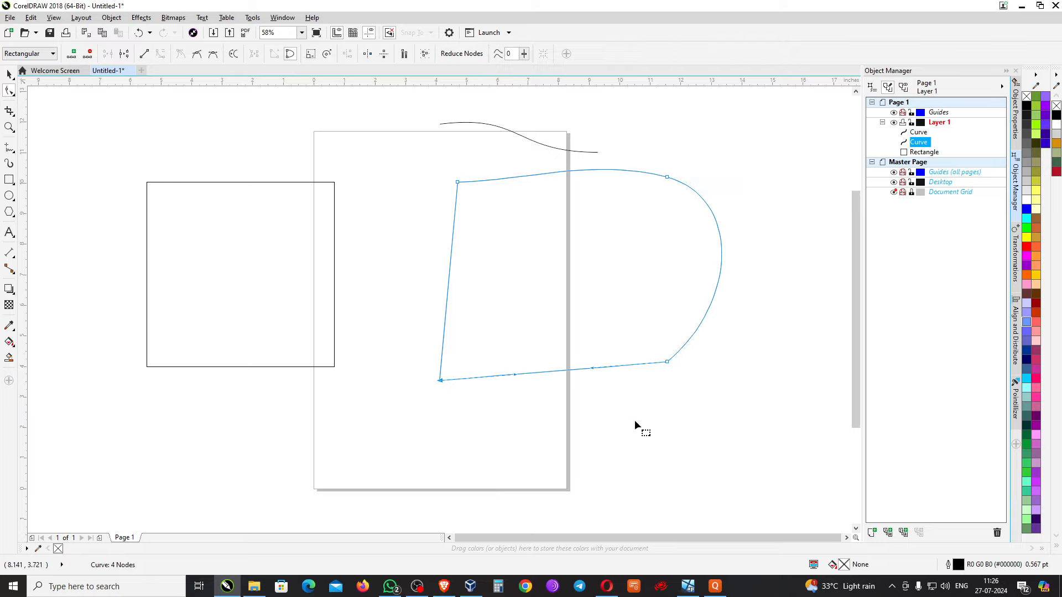
drag(592, 368, 587, 398)
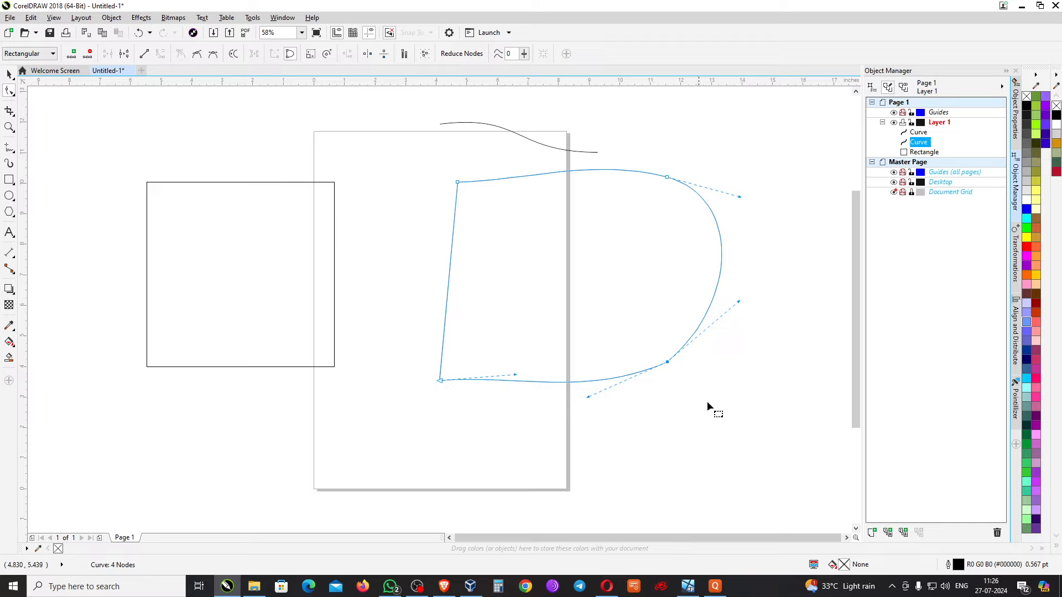
drag(738, 303, 606, 264)
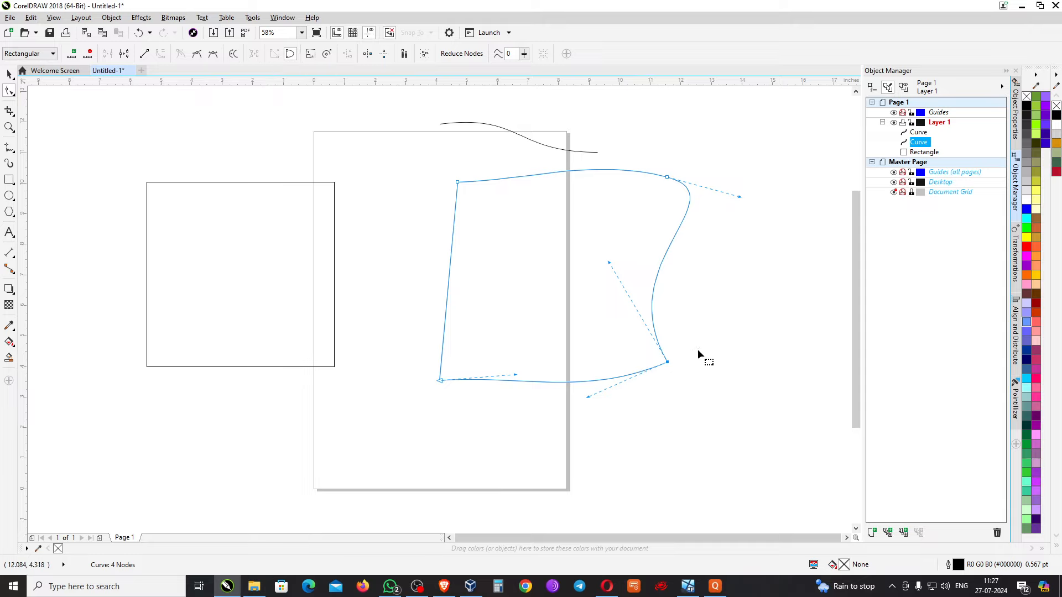
Make the shape's lower-right node smooth and rotate its handles so the right edge bulges outward
drag(642, 344, 793, 437)
click(197, 54)
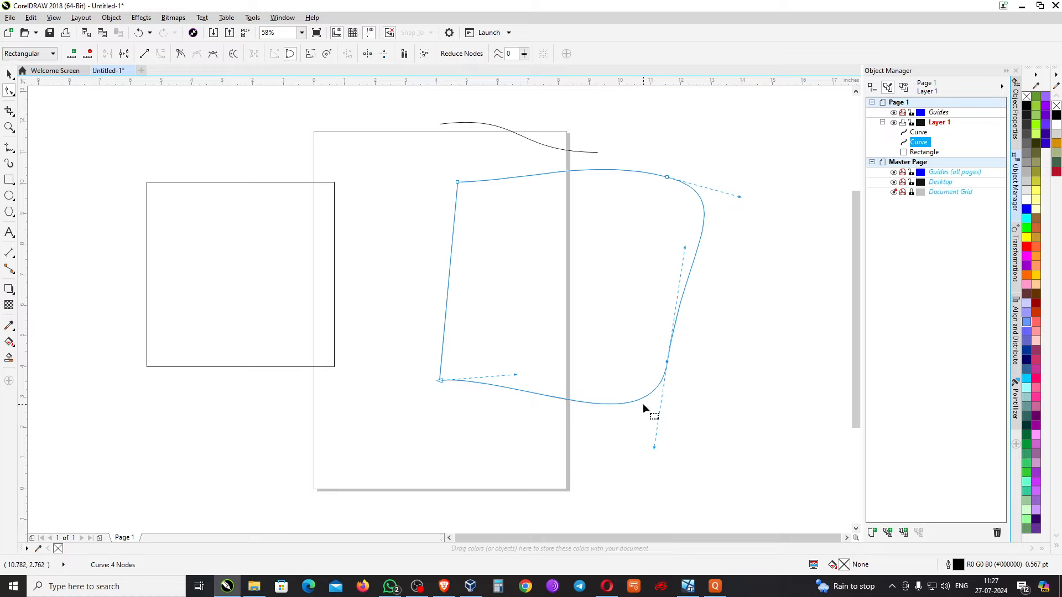
drag(655, 448, 652, 367)
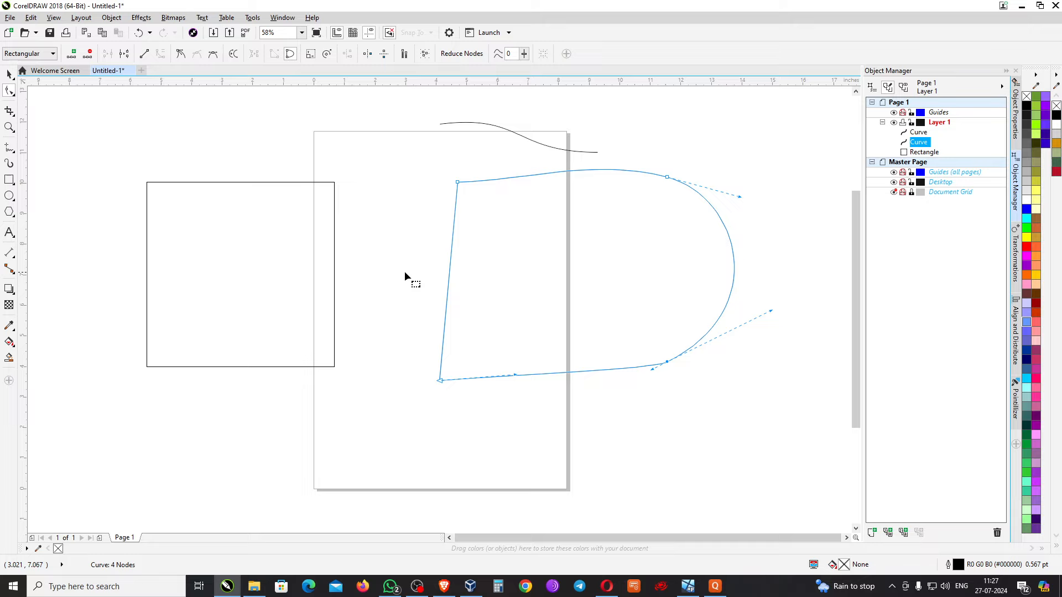
Make the lower-right node symmetrical and lengthen its handles to stretch the curves on both sides
click(214, 58)
click(213, 54)
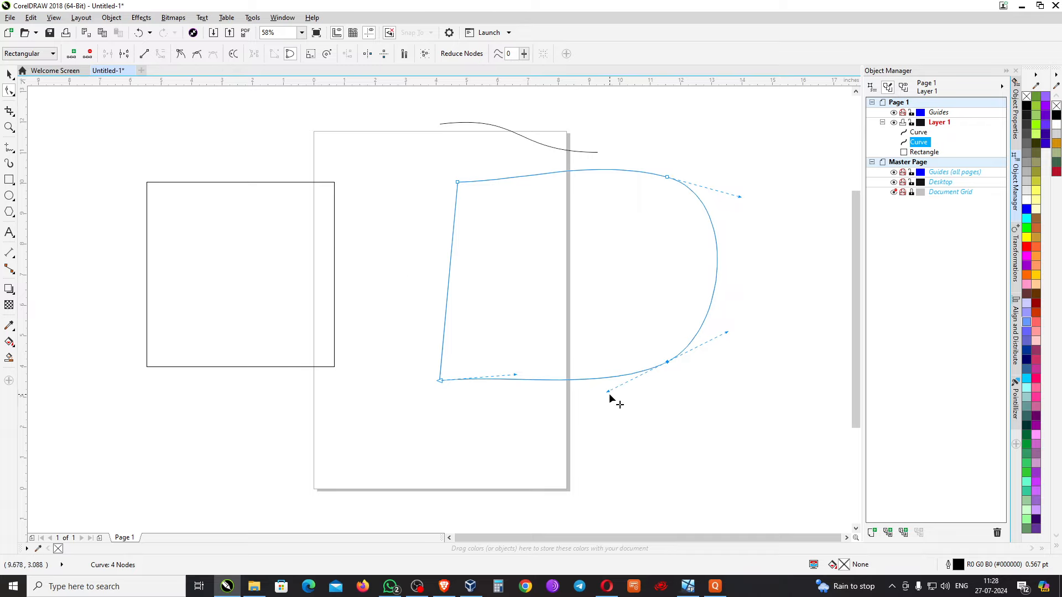
drag(609, 393, 450, 428)
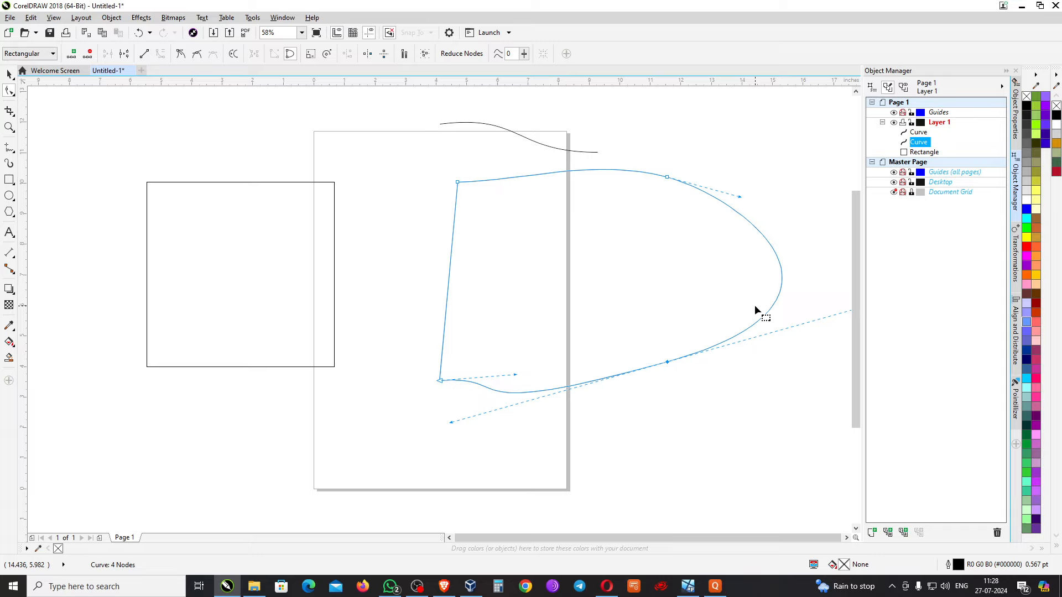
Select all the objects on the drawing, including the rectangle and both curves, and delete them
scroll(347, 362, down, 3)
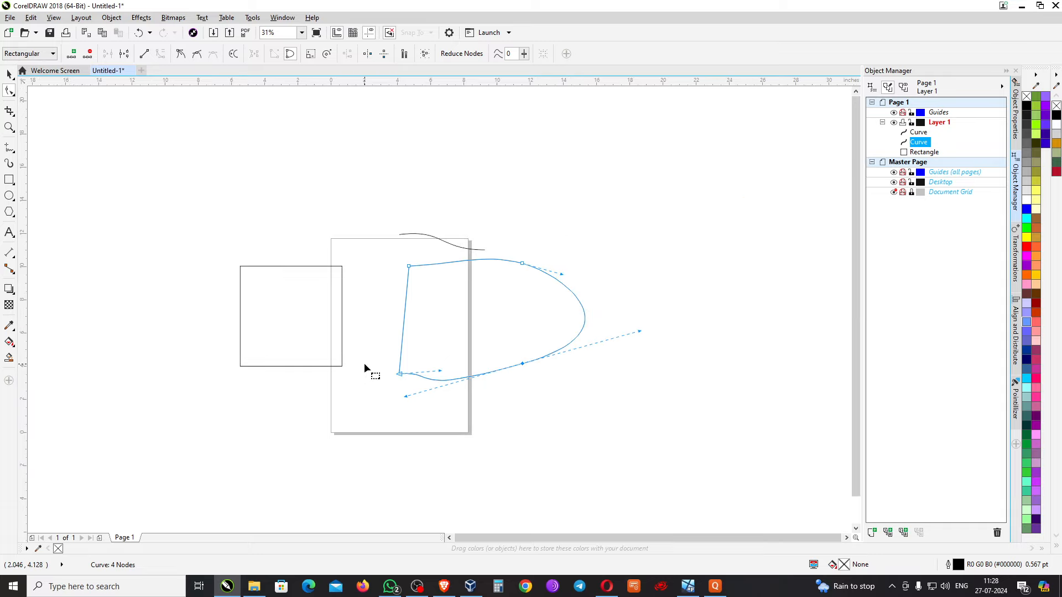
click(9, 74)
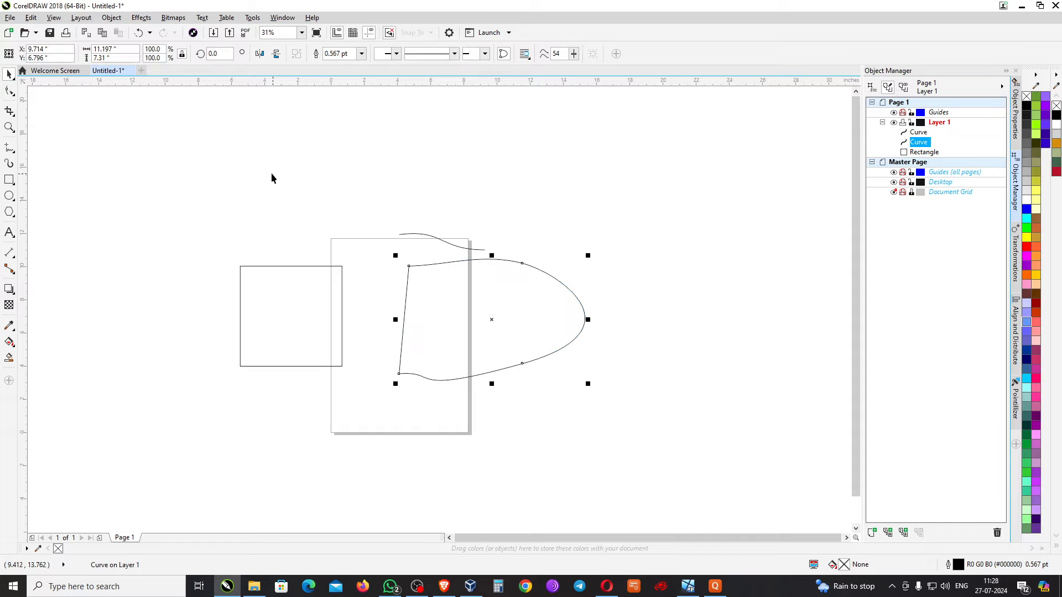
drag(236, 165, 738, 428)
key(Delete)
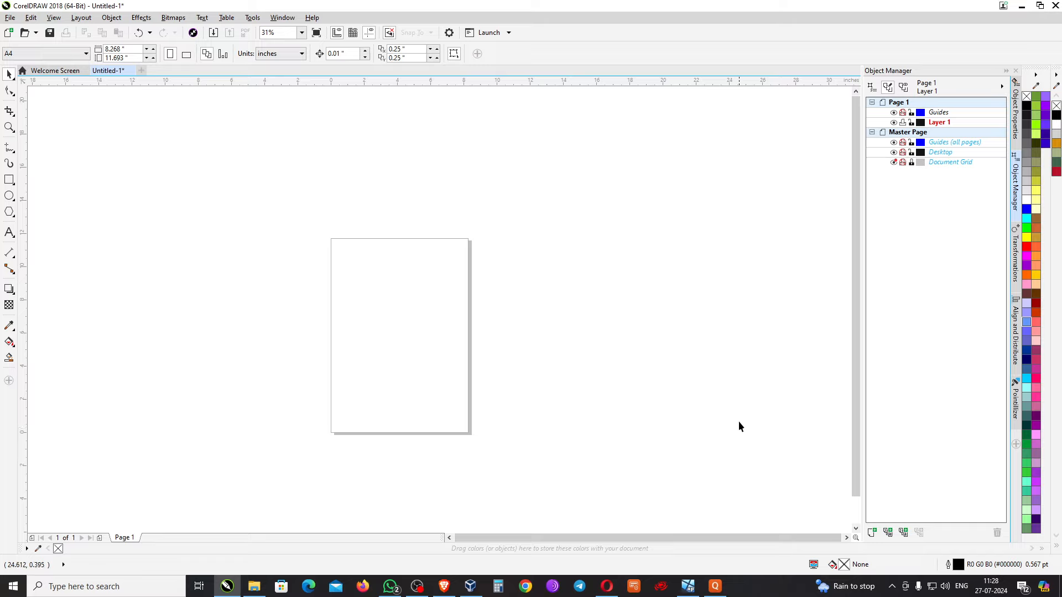
Draw a small double-looped B-Spline curve about 0.21 by 0.24 in on the empty page
scroll(415, 298, up, 3)
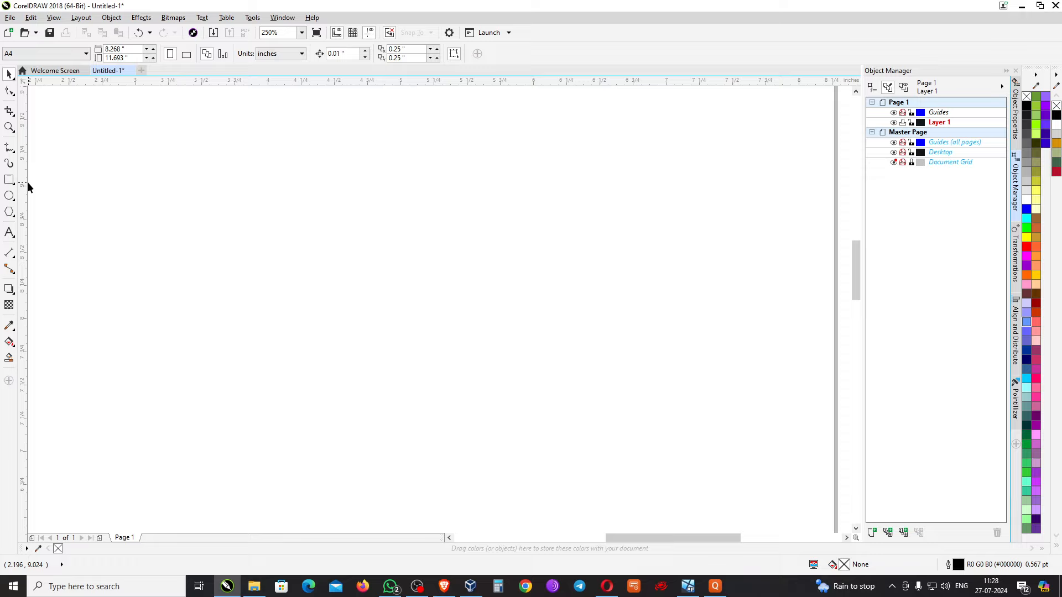
click(14, 153)
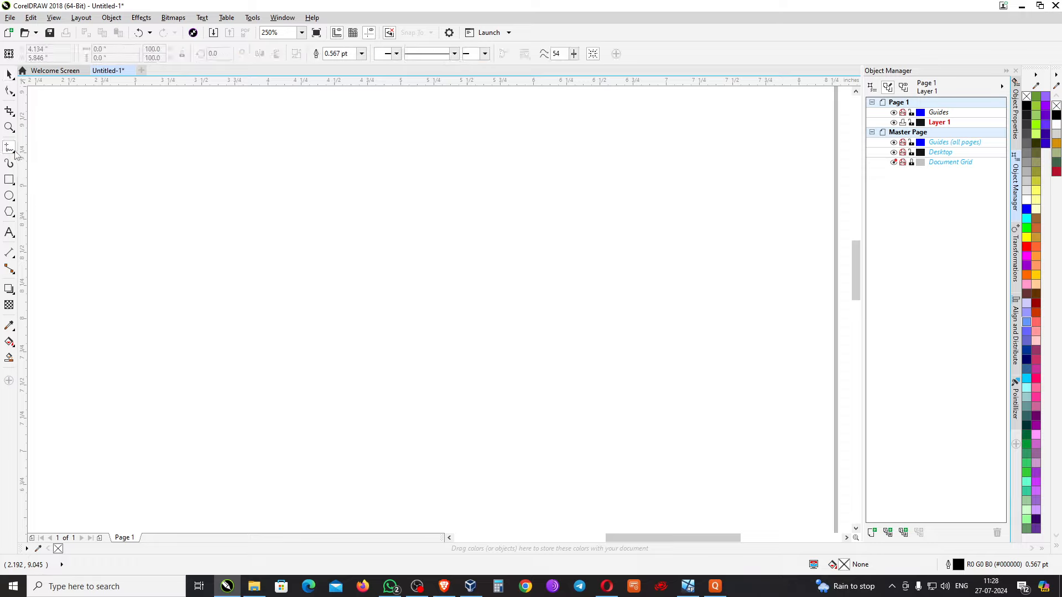
click(15, 154)
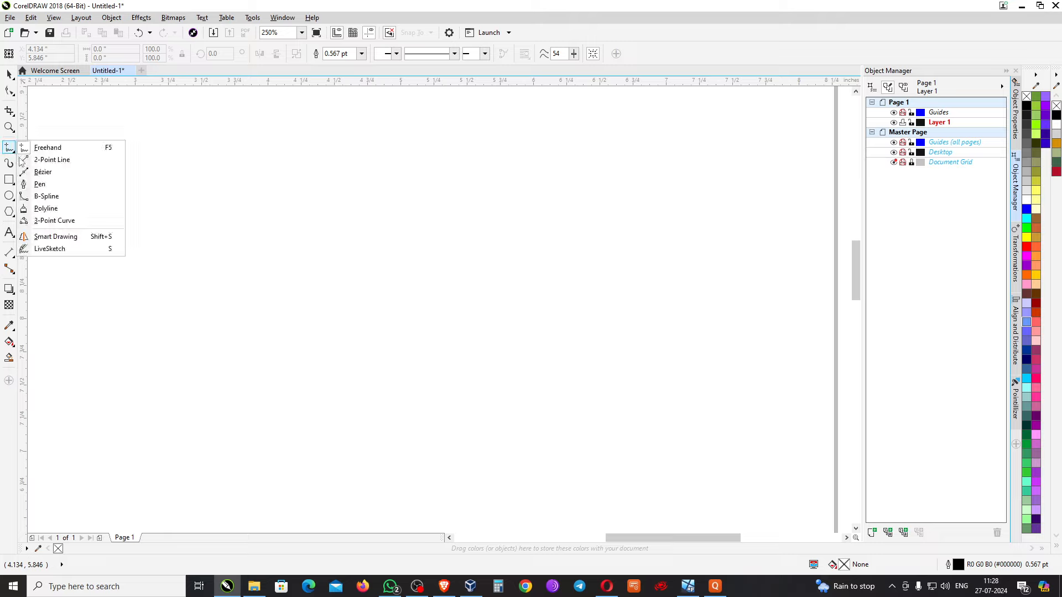
click(59, 209)
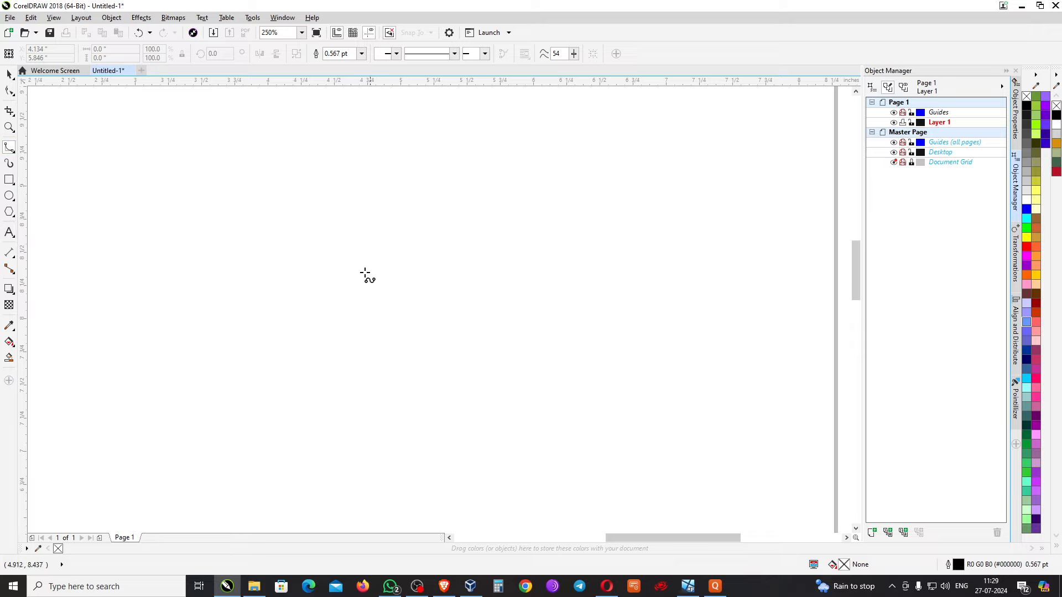
mouse_move(457, 255)
mouse_down()
mouse_move(462, 236)
mouse_move(469, 257)
mouse_move(443, 275)
mouse_move(447, 256)
mouse_move(442, 265)
mouse_move(461, 265)
mouse_up()
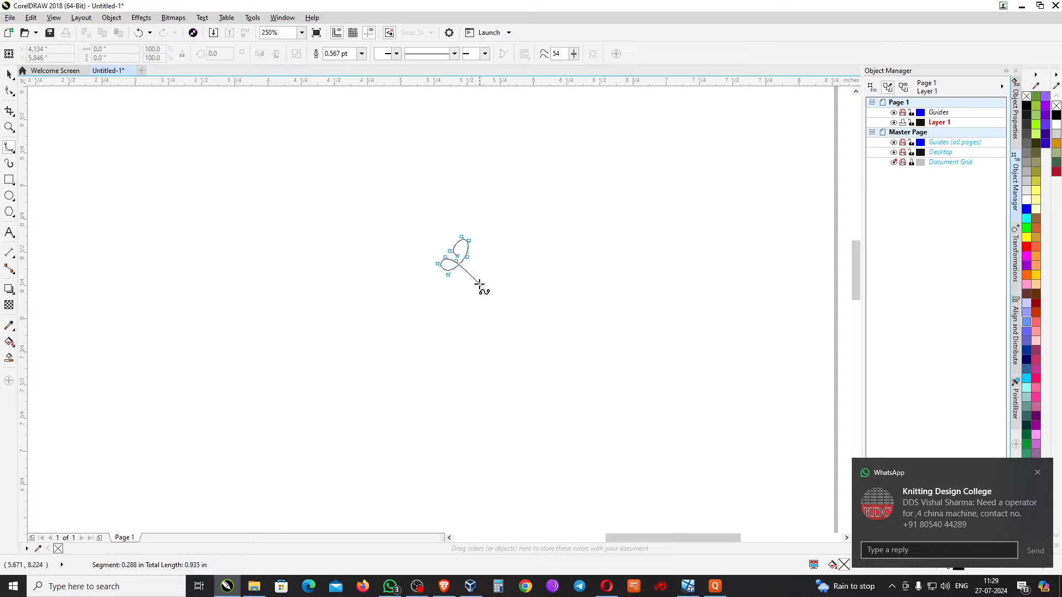
double_click(461, 265)
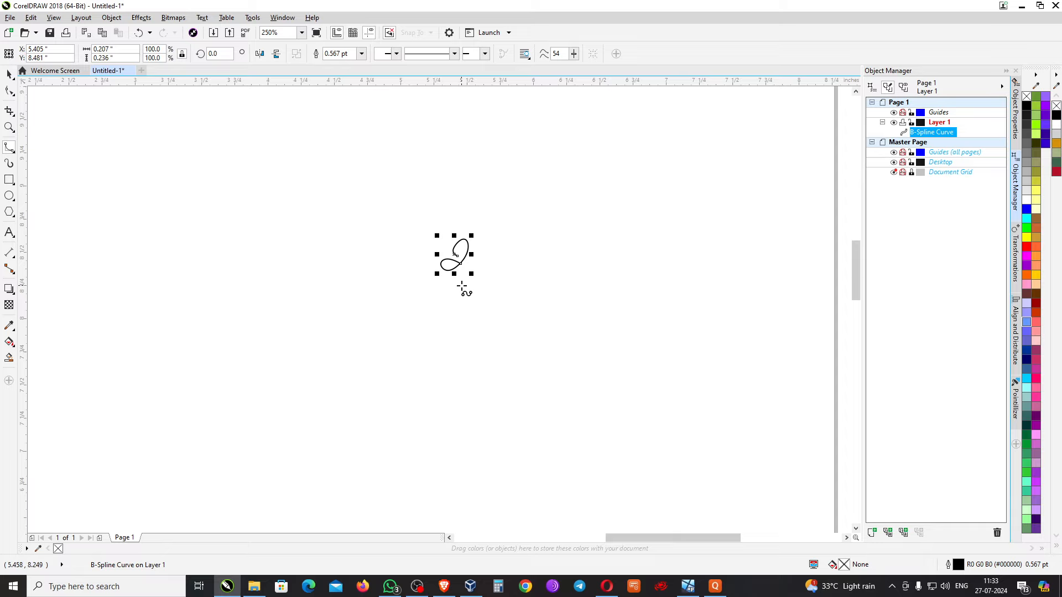
Try a larger B-Spline outline about 0.44 by 0.54 in, running from the lower loop around to the upper loop, and delete it
scroll(486, 249, up, 2)
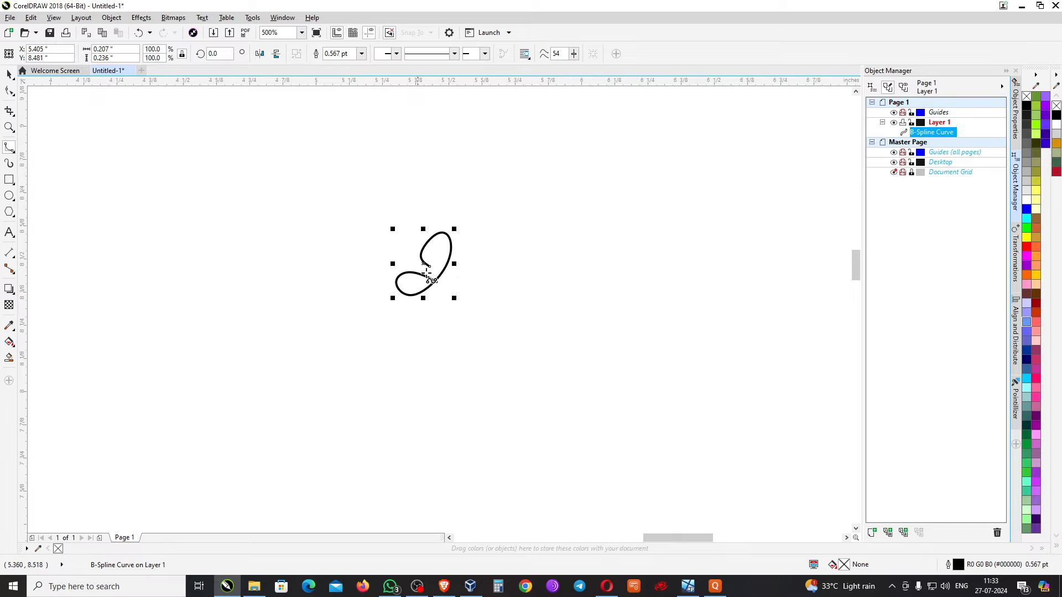
click(405, 297)
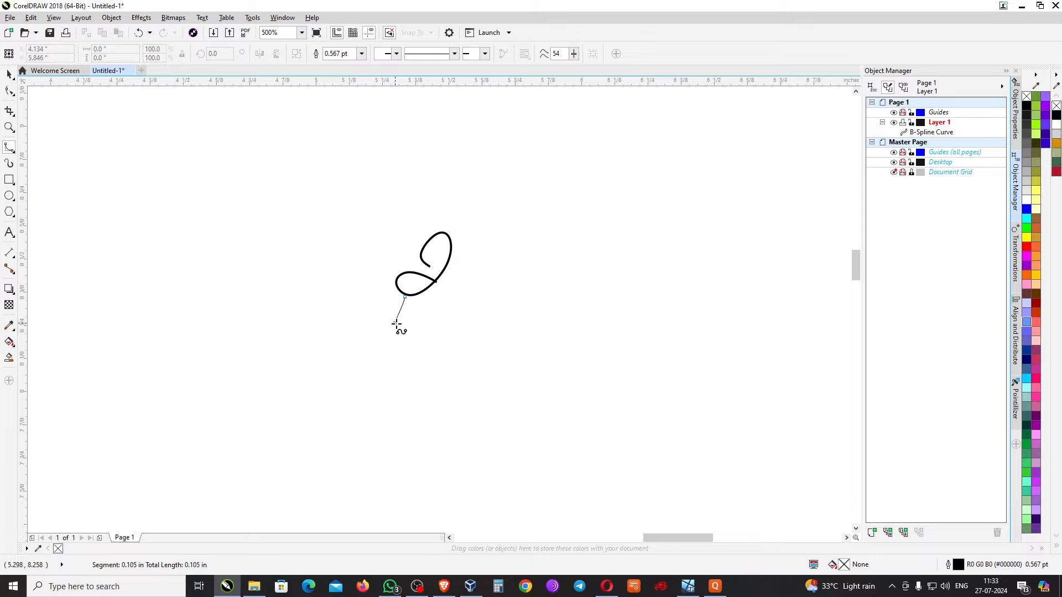
click(397, 324)
click(415, 345)
click(440, 343)
click(466, 321)
click(463, 287)
click(478, 256)
click(508, 237)
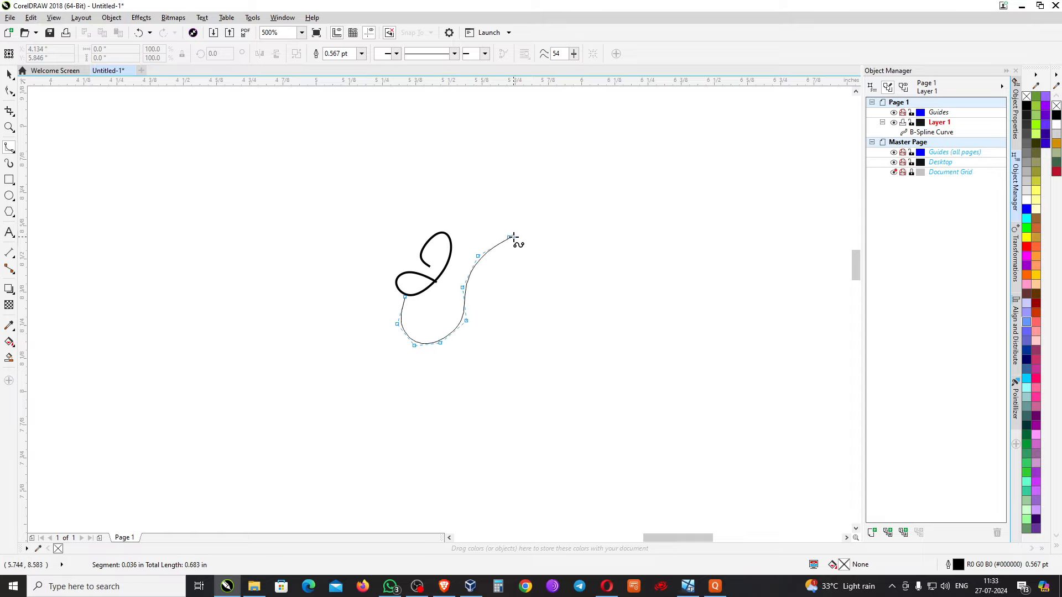
click(517, 233)
click(521, 213)
click(487, 196)
click(456, 202)
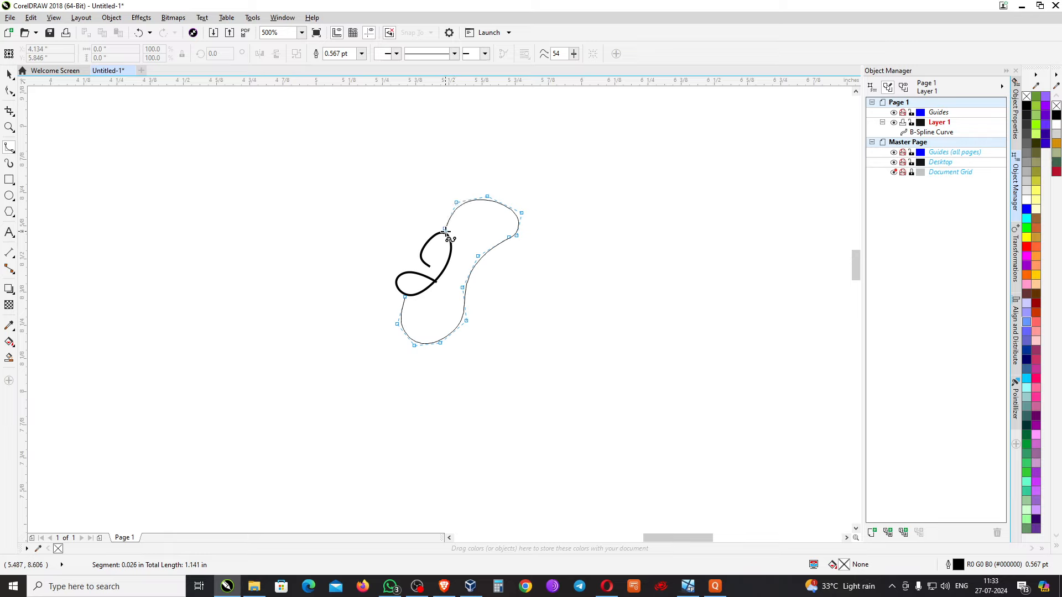
double_click(446, 232)
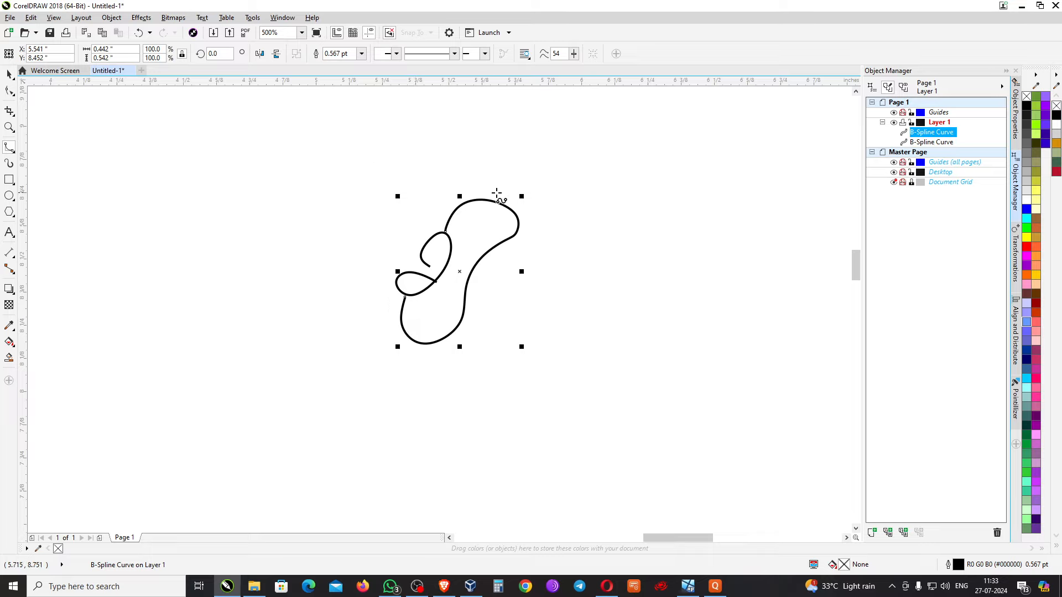
scroll(535, 250, down, 2)
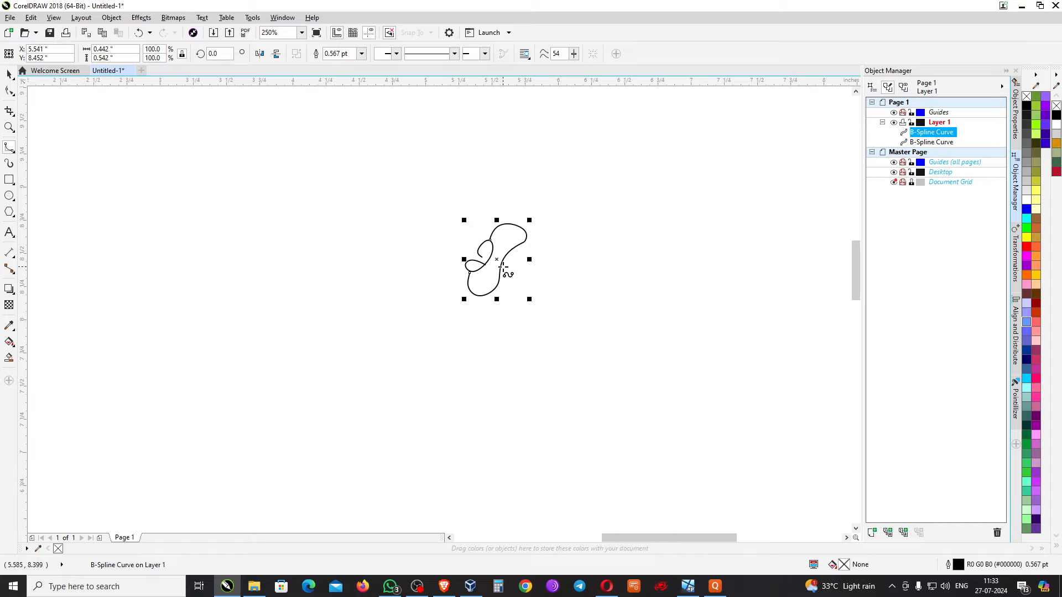
key(Delete)
Draw a B-Spline curve about 0.23 by 0.29 in around the looped curve's right side, from its upper loop to its lower loop
scroll(495, 276, up, 2)
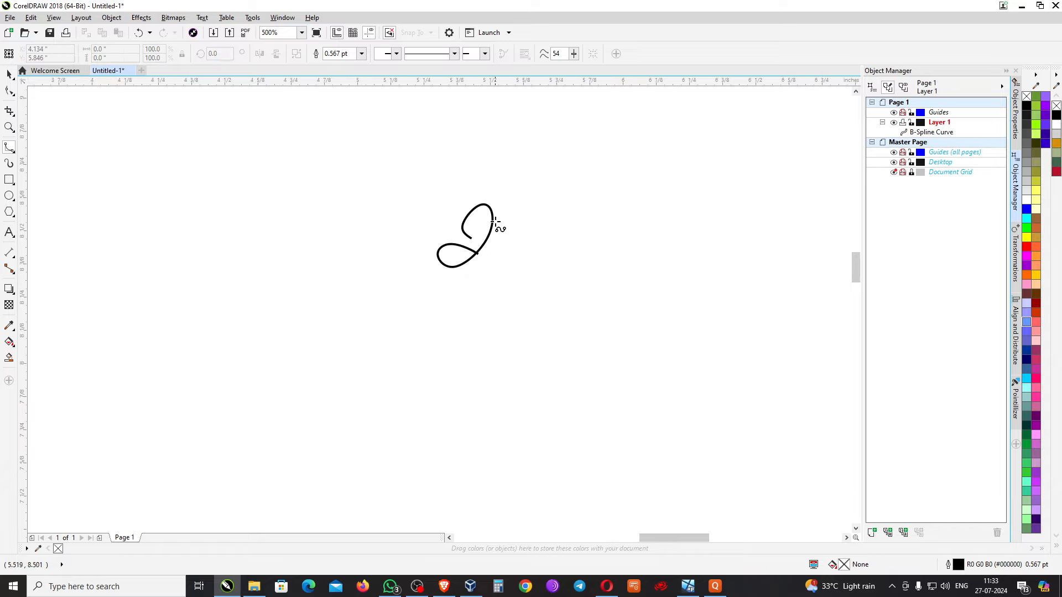
click(488, 204)
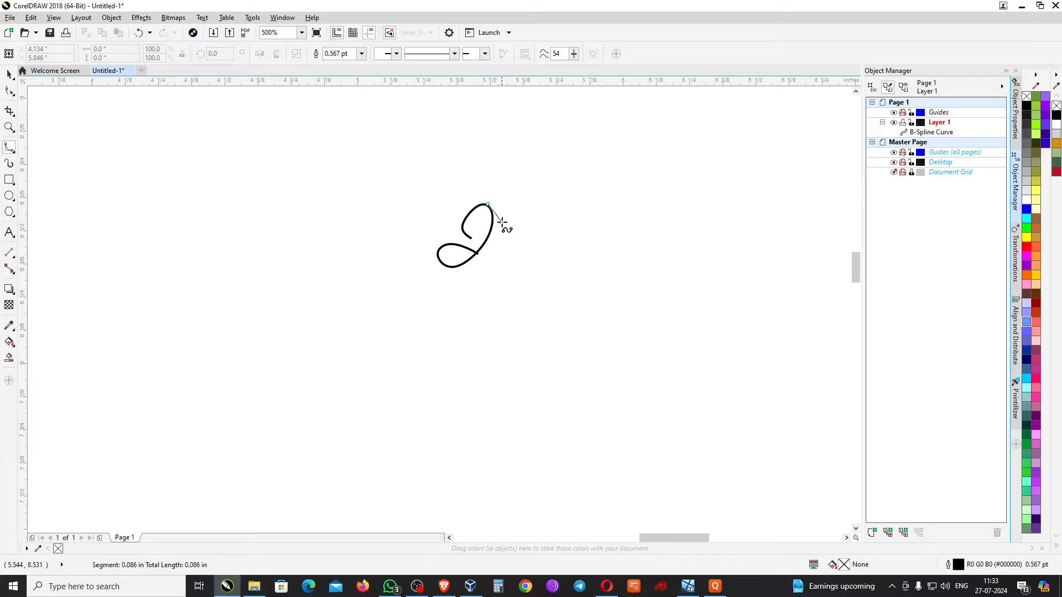
click(503, 222)
click(506, 228)
click(501, 253)
click(483, 277)
click(458, 284)
double_click(445, 267)
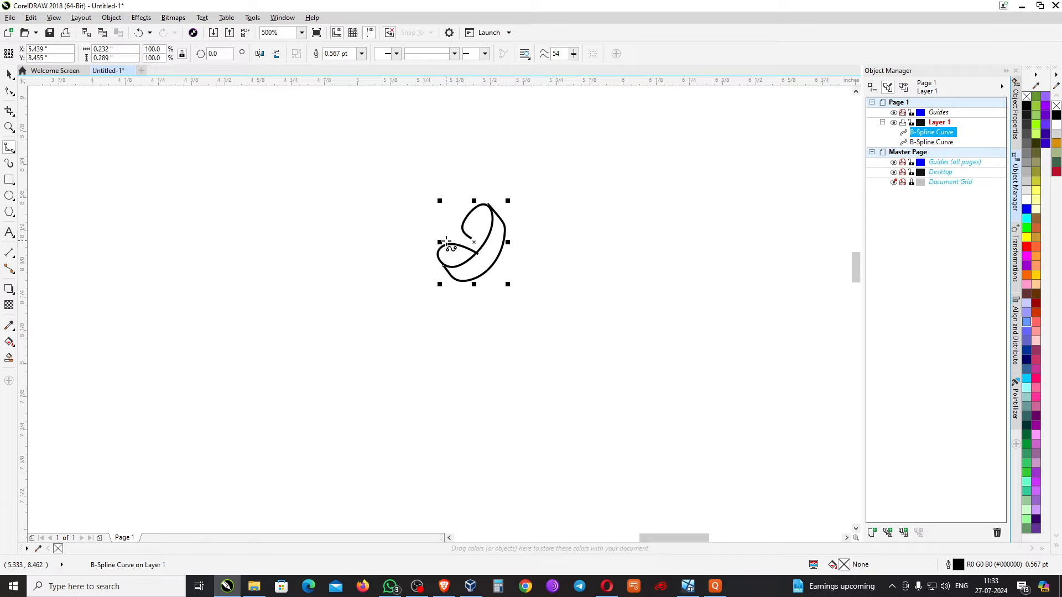
Draw a B-Spline curve about 0.35 in long arching from above the lower loop over the upper loop to its right side
click(445, 241)
click(446, 225)
click(458, 205)
click(476, 192)
click(492, 188)
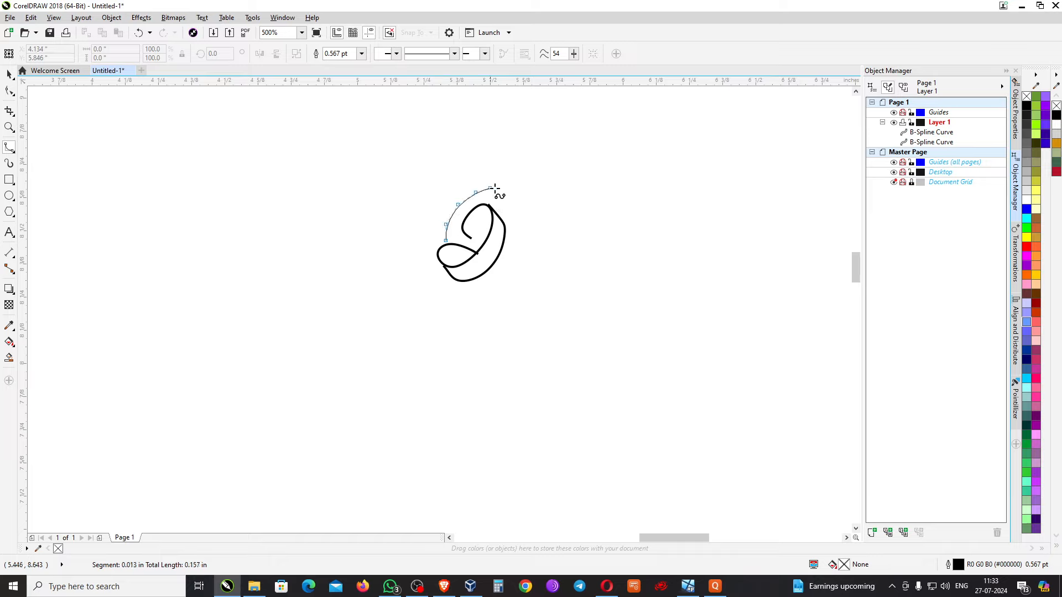
click(502, 203)
double_click(498, 212)
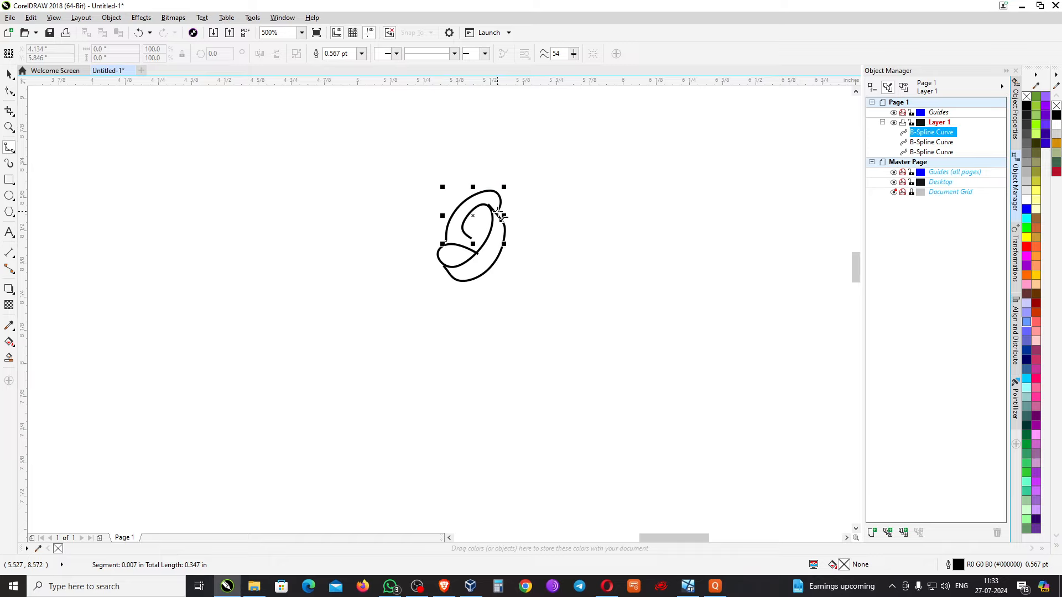
Draw a large B-Spline petal about 0.34 by 0.49 in, from the upper loop around the right side to the motif's underside
click(501, 195)
click(516, 179)
click(552, 164)
click(569, 188)
click(560, 215)
click(542, 235)
click(533, 260)
click(528, 290)
click(500, 302)
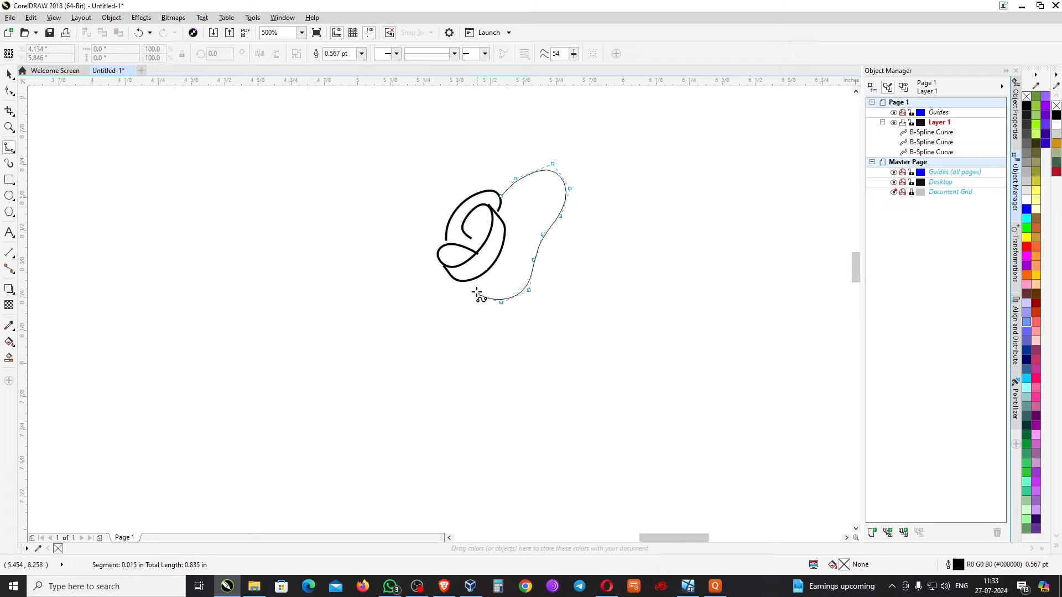
click(478, 294)
double_click(476, 278)
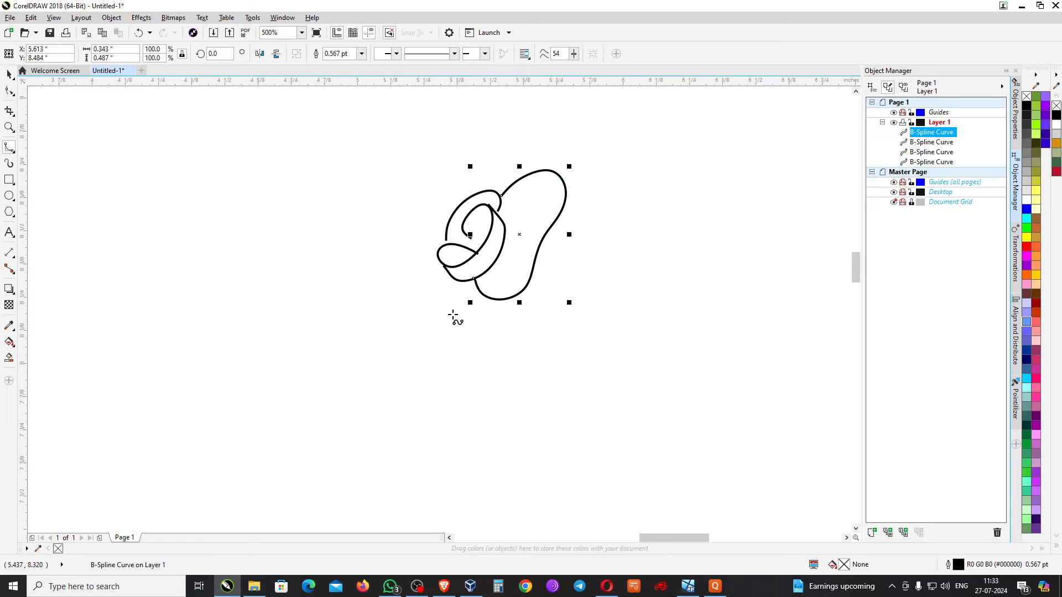
Draw a B-Spline petal about 0.34 by 0.25 in above the motif, from the arch's left side to the top of the large right petal
click(453, 208)
click(445, 183)
click(463, 167)
click(489, 166)
click(505, 150)
click(514, 139)
click(531, 140)
click(540, 155)
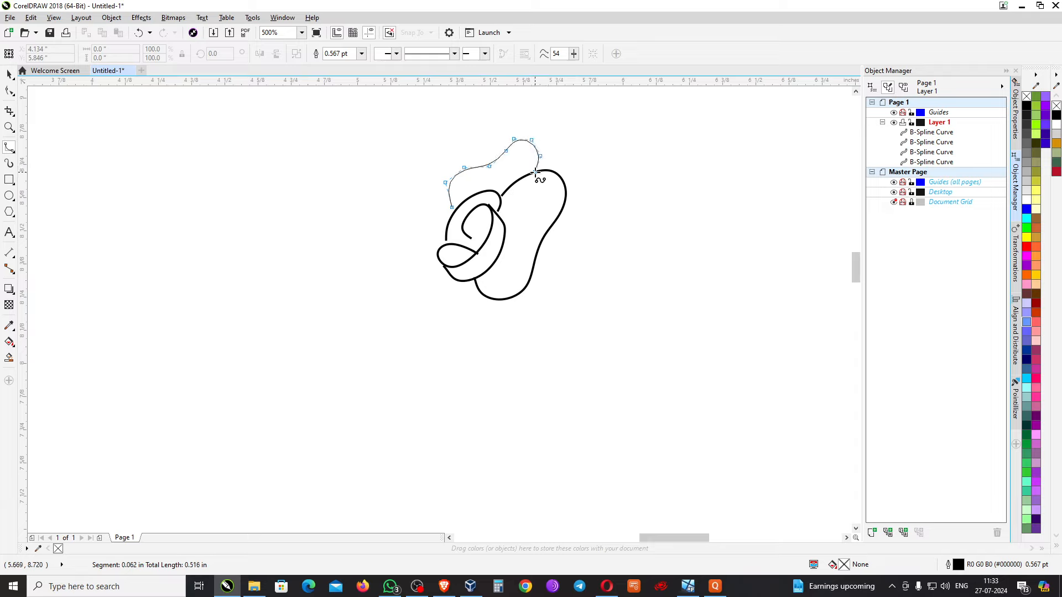
double_click(536, 174)
Extend the upper petal's curve from its left end around the motif's left side to the base of the large right petal
click(453, 209)
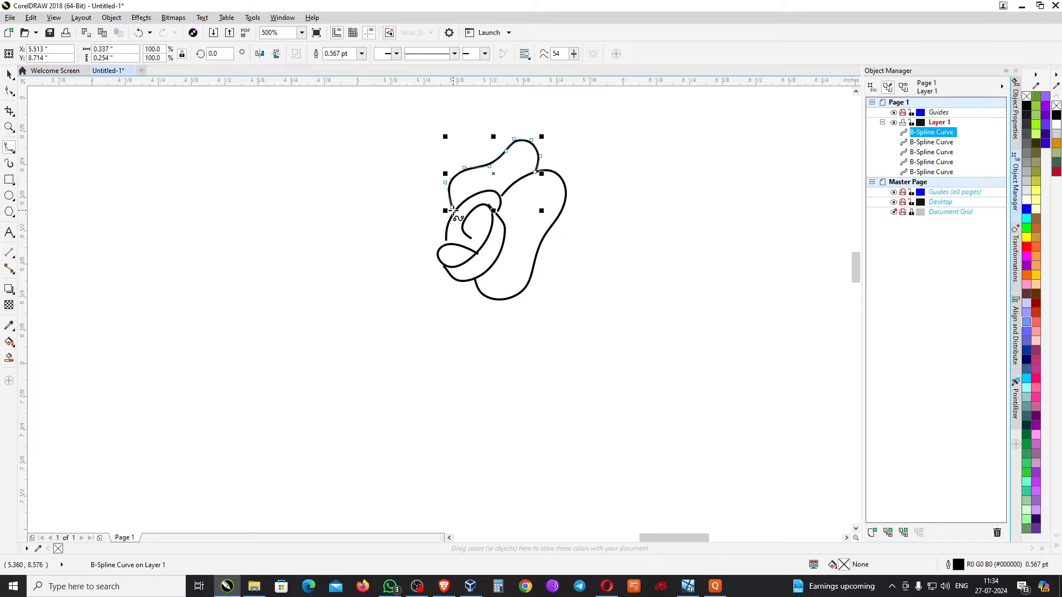
click(442, 204)
click(429, 204)
click(412, 214)
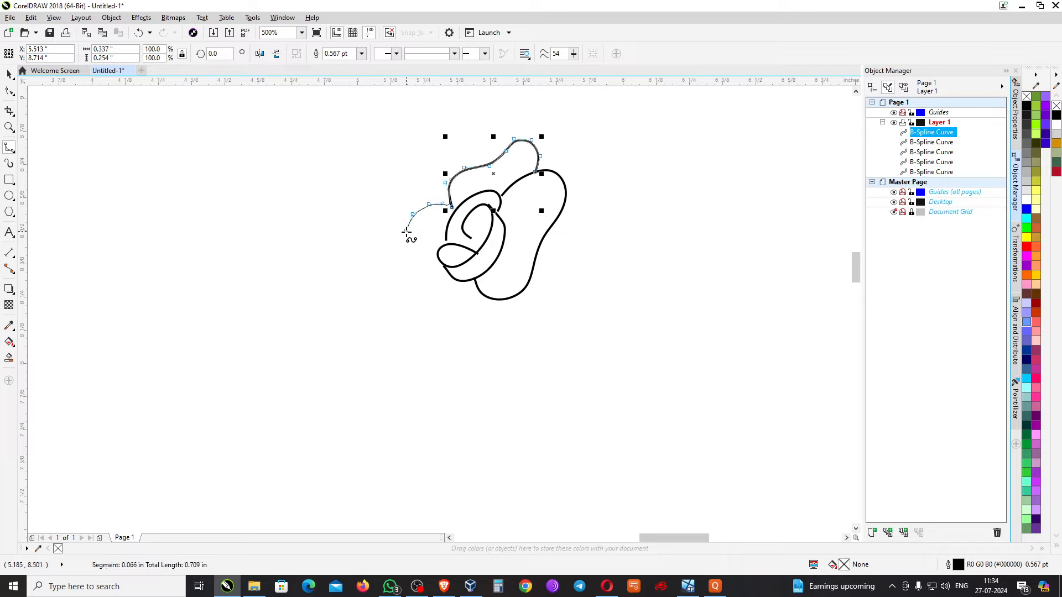
click(406, 232)
click(417, 255)
click(422, 276)
click(448, 312)
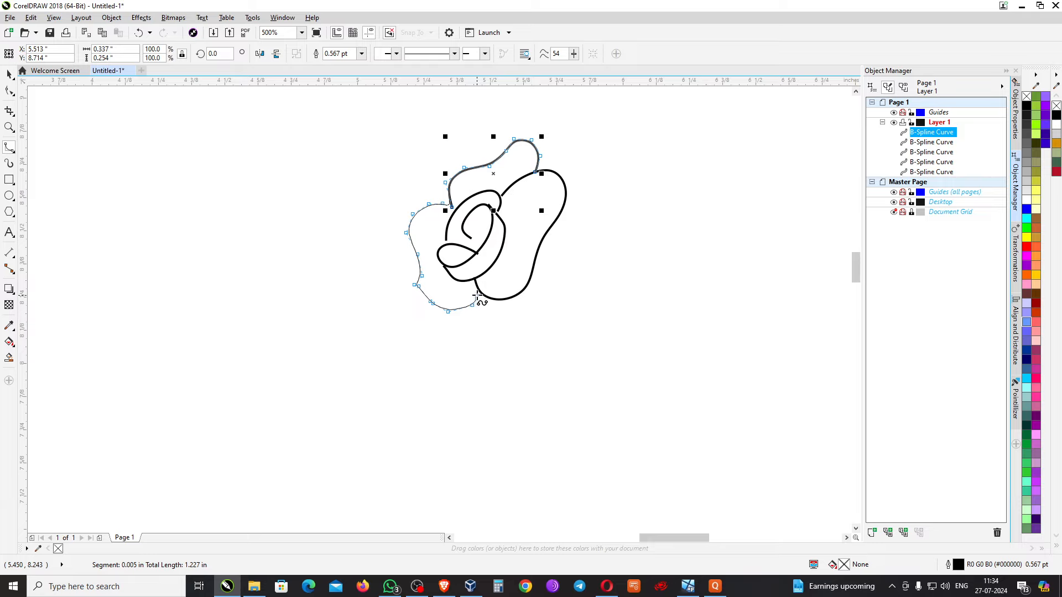
click(478, 296)
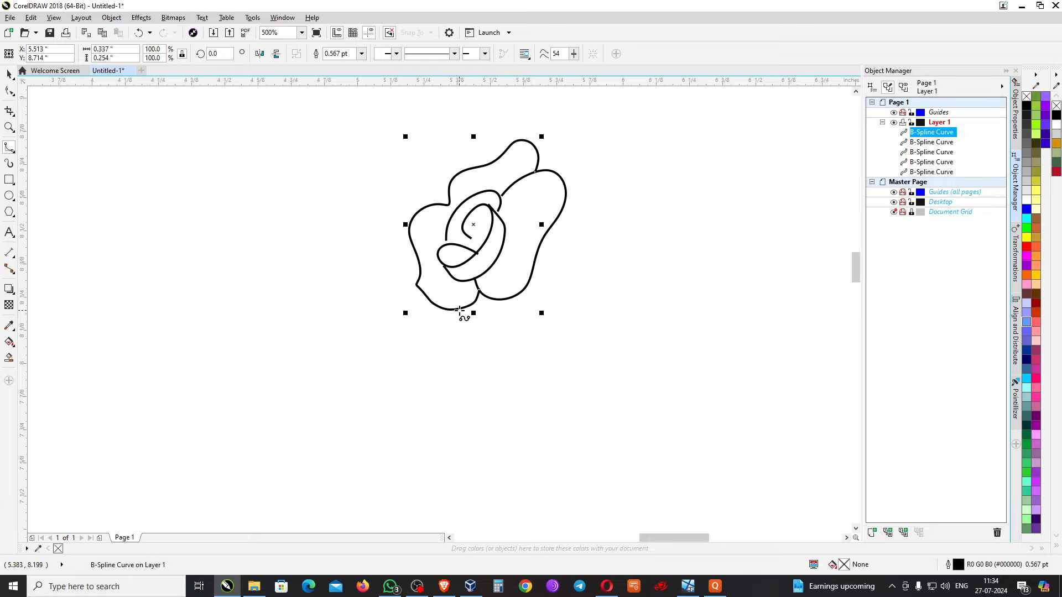
Draw a wavy lower-right B-Spline petal from the left petal's bottom edge around to the right side of the large right petal
click(458, 312)
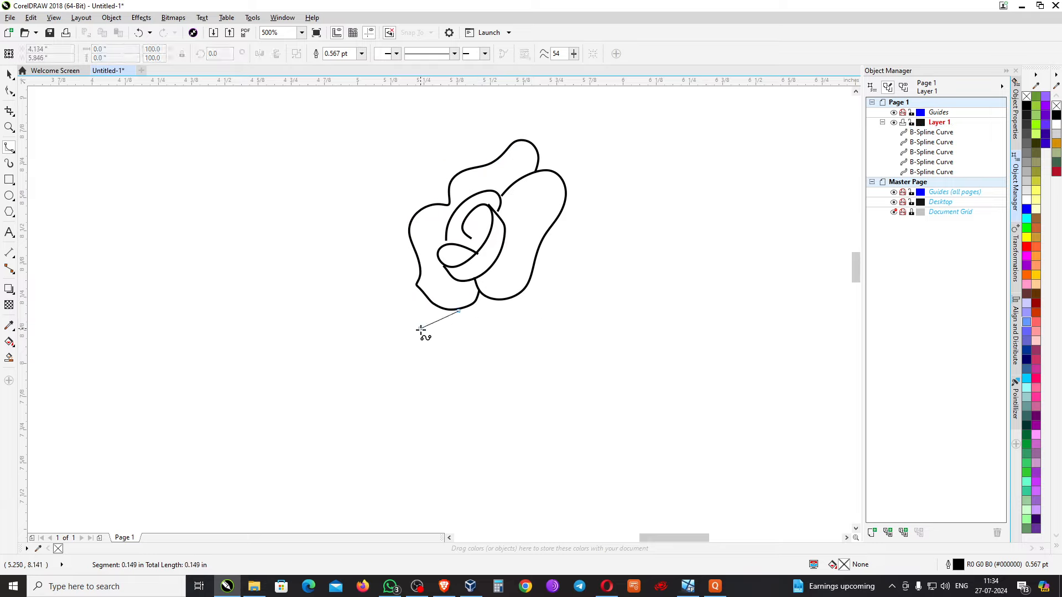
click(461, 334)
click(475, 353)
click(499, 350)
click(516, 334)
click(541, 328)
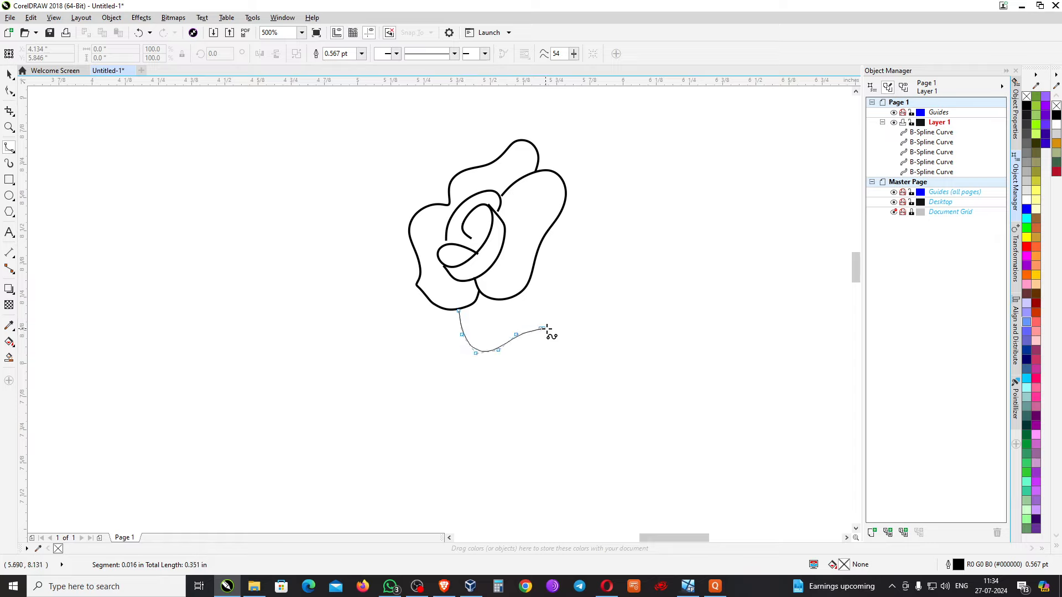
click(554, 326)
click(559, 305)
click(578, 277)
click(584, 256)
click(568, 228)
double_click(556, 227)
Draw an upper-right B-Spline petal about 0.51 in long, from the top petal down to the lower-right petal's upper edge
click(537, 157)
click(554, 143)
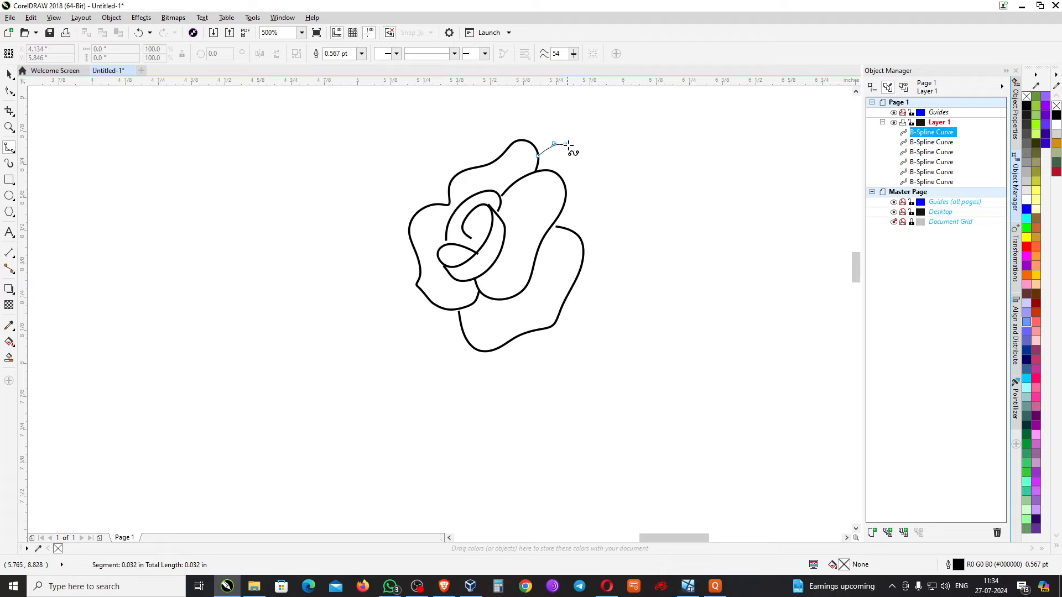
click(577, 151)
click(580, 170)
click(580, 183)
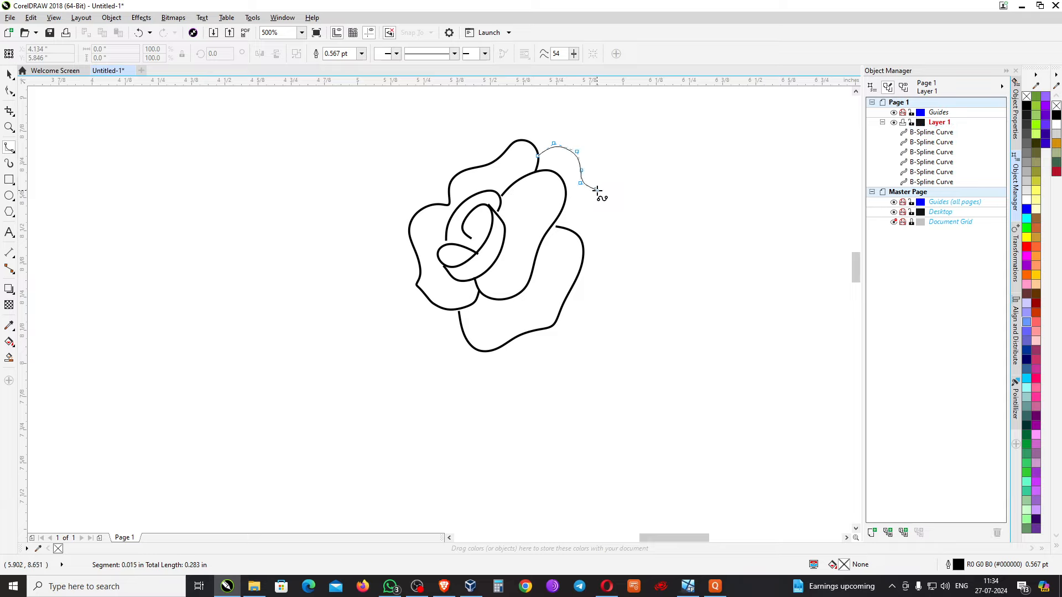
click(599, 218)
double_click(582, 240)
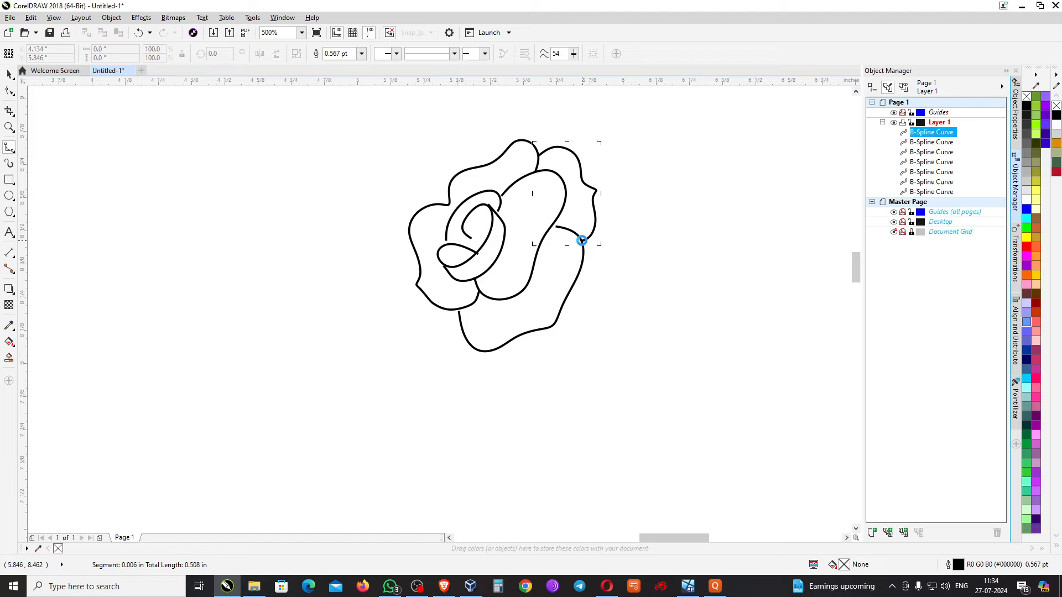
Draw a lower-left B-Spline petal about 0.55 in long, from the left petal's outer edge to the lower-right petal's left edge
click(416, 256)
click(390, 264)
click(391, 301)
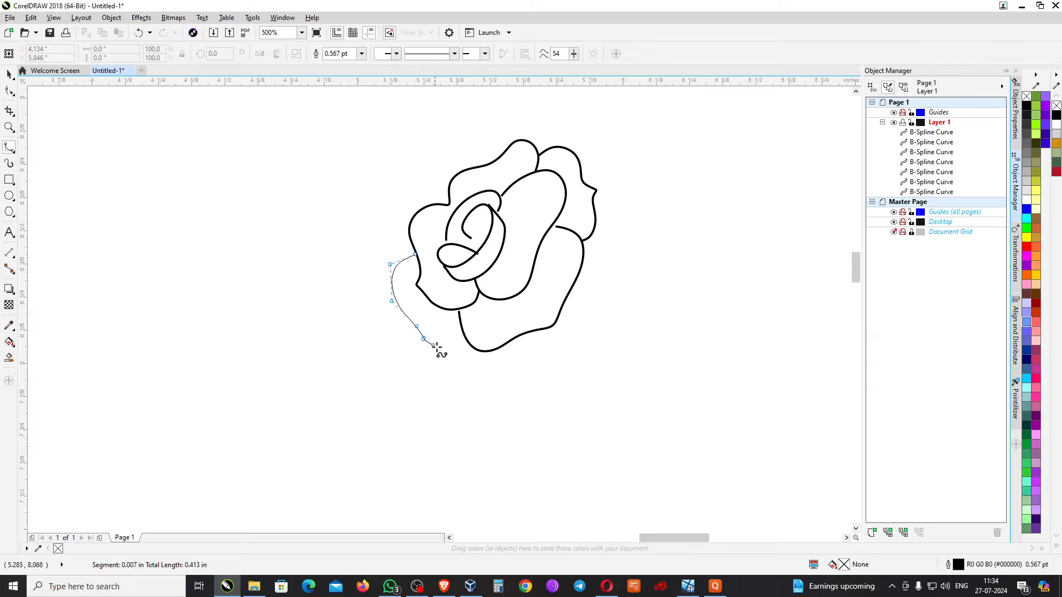
click(433, 345)
click(449, 346)
double_click(467, 340)
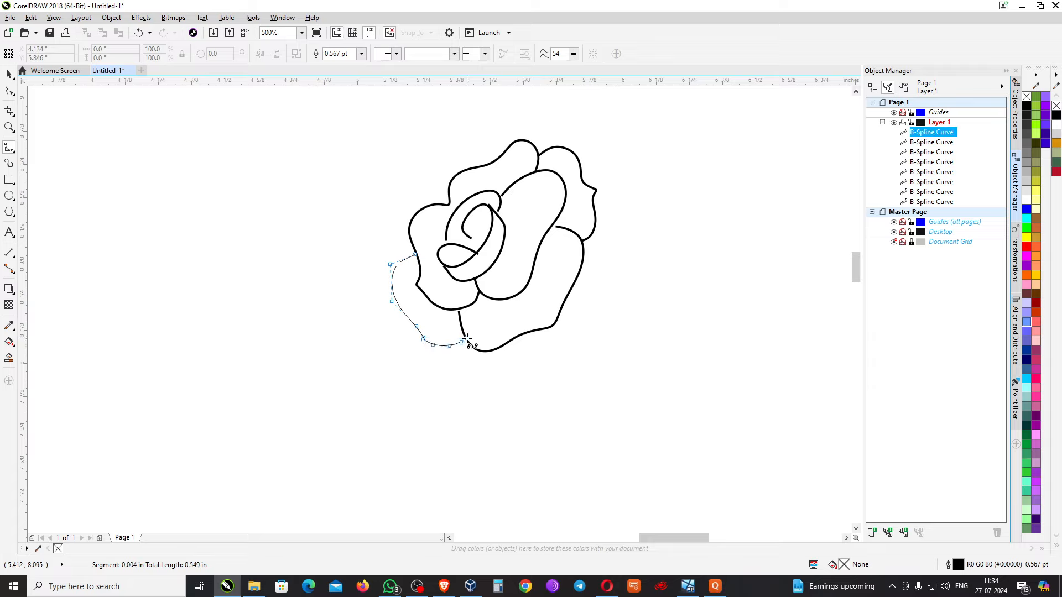
Draw a B-Spline petal along the flower's underside, from the lower-left petal around to the lower-right petal's right edge
click(449, 346)
click(467, 378)
click(500, 385)
click(537, 365)
click(549, 343)
click(574, 340)
click(602, 319)
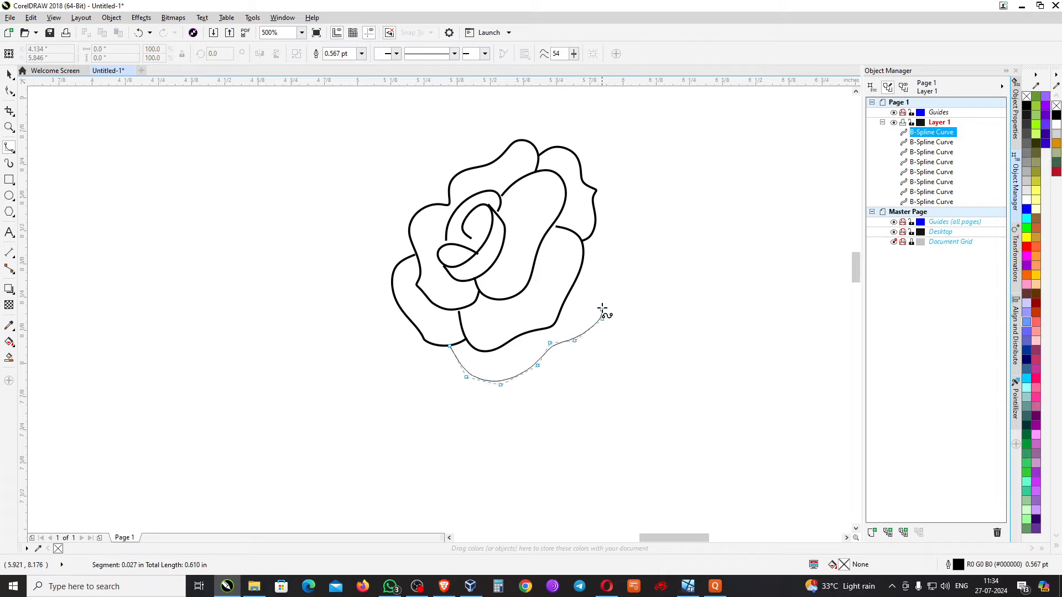
double_click(582, 279)
Draw an outer right B-Spline petal about 0.14 by 0.37 in, from the upper-right petal down to the bottom petal's right end
click(596, 199)
click(617, 190)
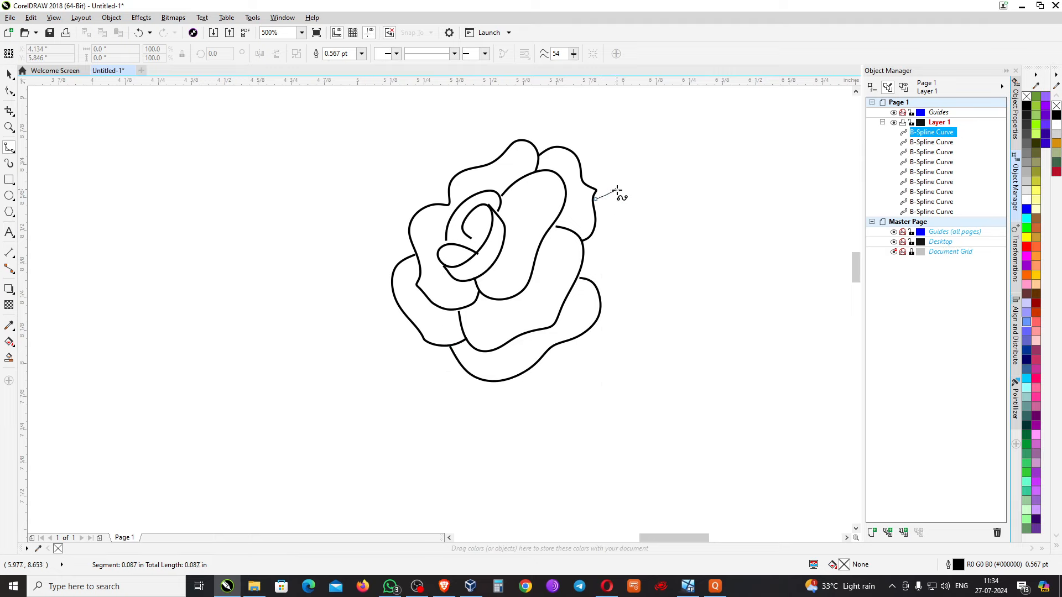
click(633, 220)
click(632, 241)
click(610, 257)
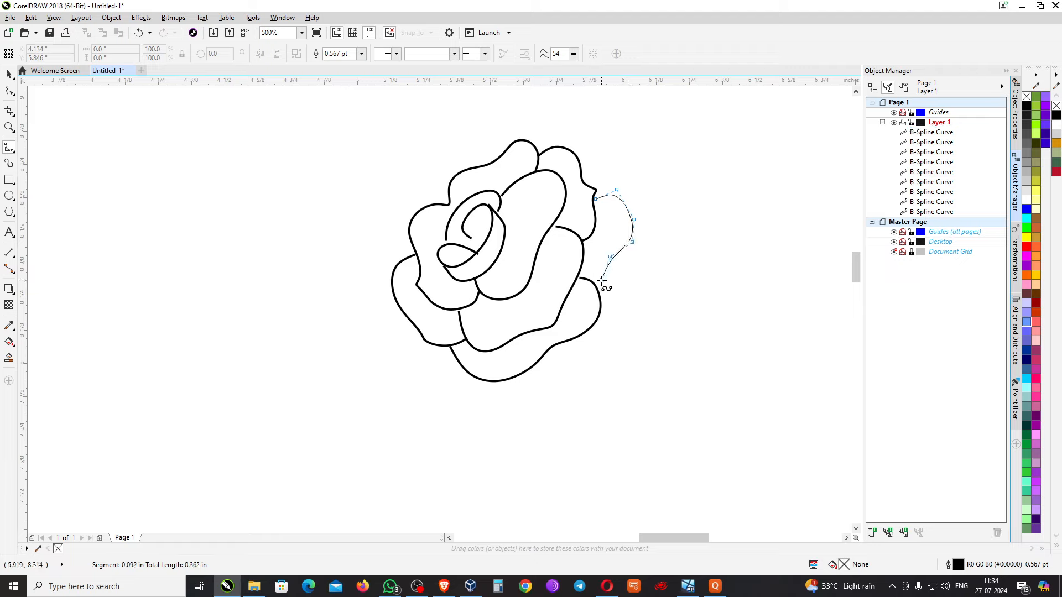
click(601, 280)
double_click(599, 295)
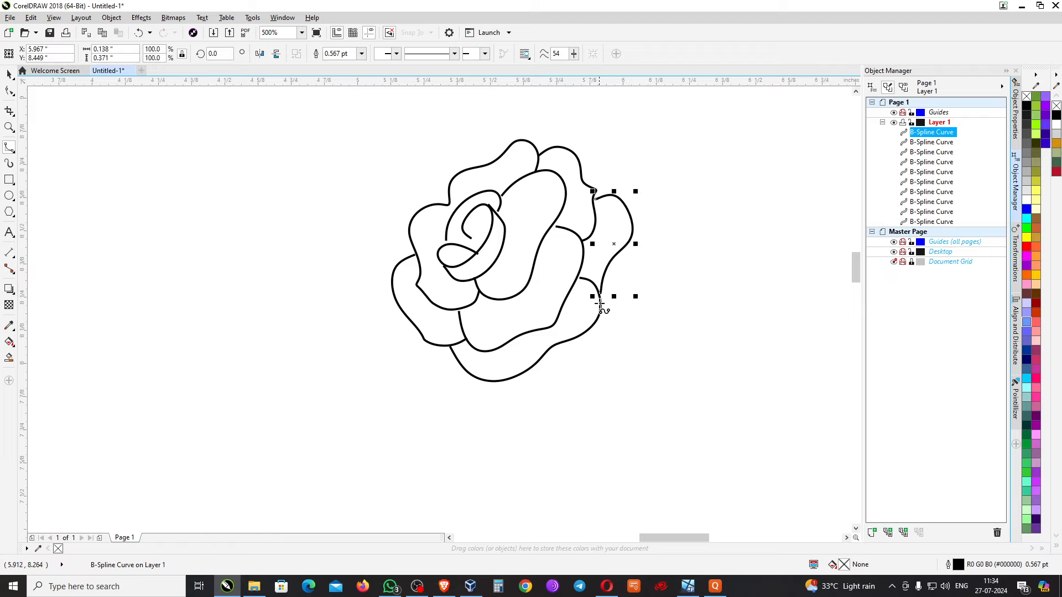
Draw a small pointed B-Spline sepal about 0.31 in long at the bottom petal's lower-right edge
click(603, 312)
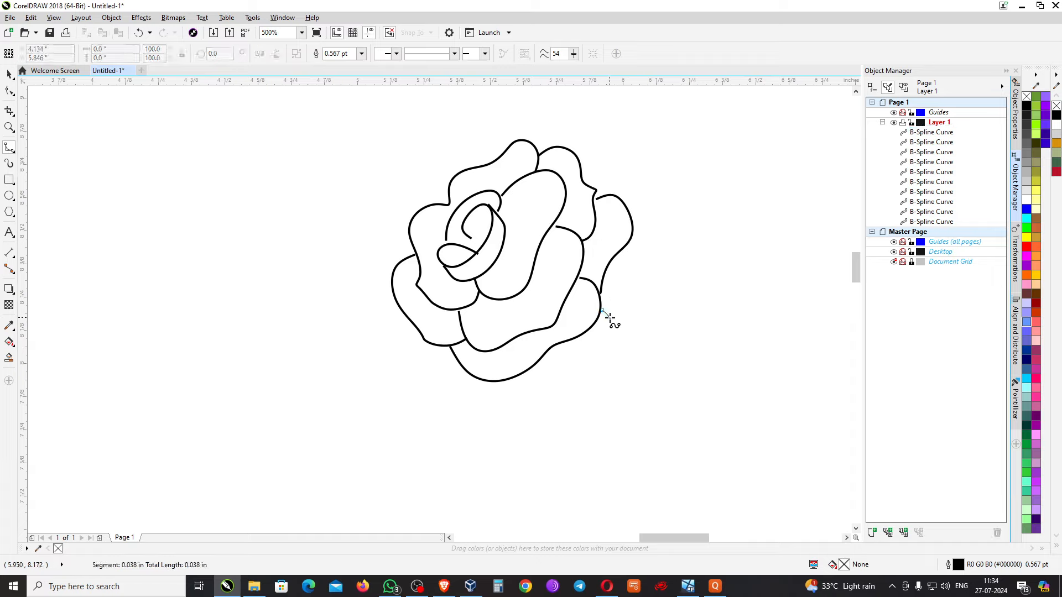
click(611, 320)
click(613, 360)
double_click(579, 337)
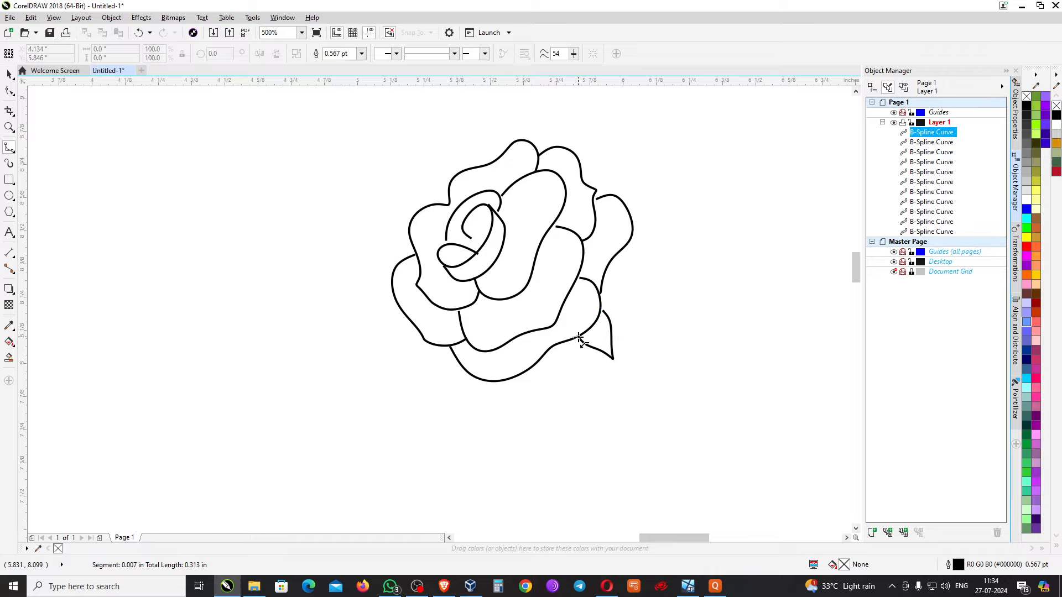
click(611, 344)
click(621, 301)
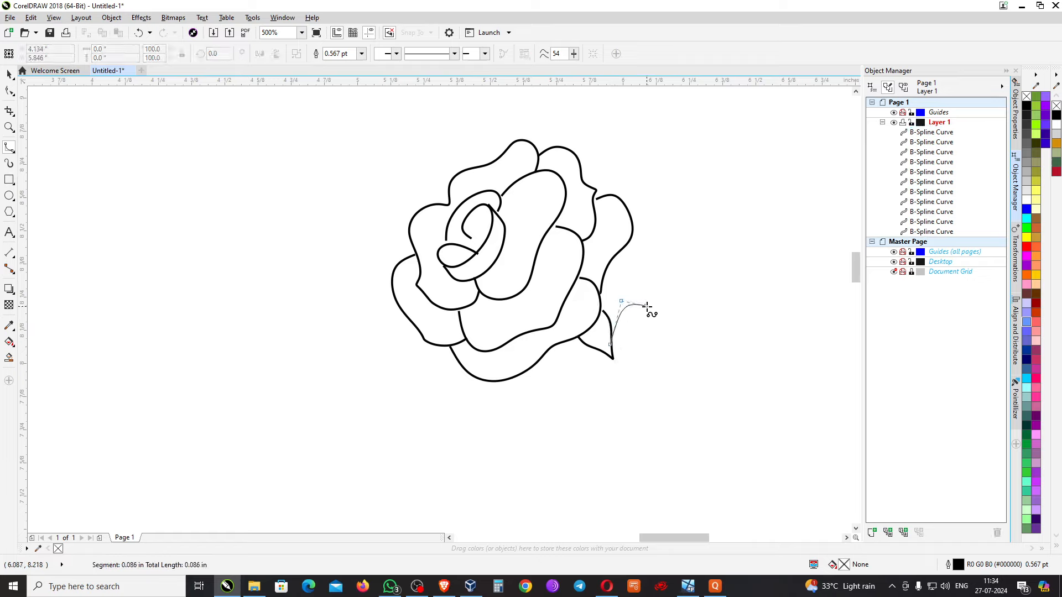
key(Escape)
Draw a long curved B-Spline stem line about 0.08 by 1.05 in, running down from the sepal's tip
click(612, 355)
click(625, 399)
click(620, 457)
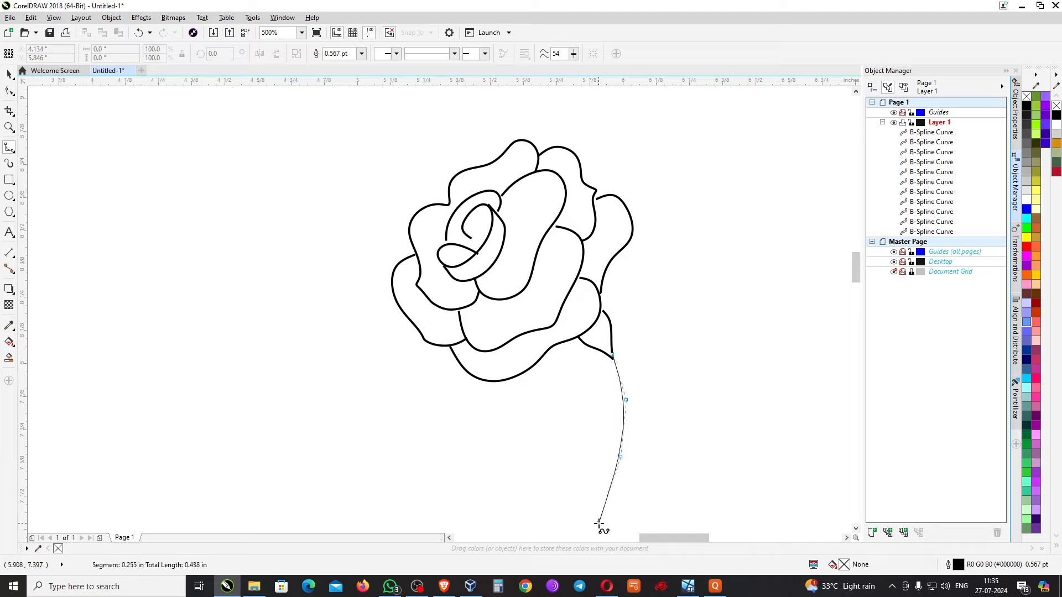
scroll(583, 452, down, 3)
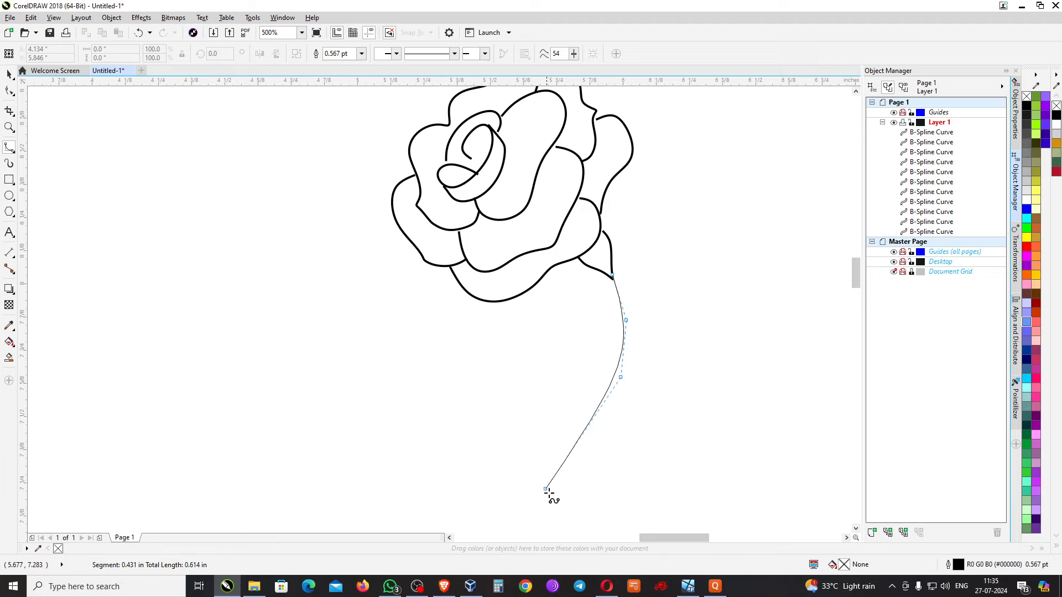
click(602, 481)
scroll(602, 514, down, 2)
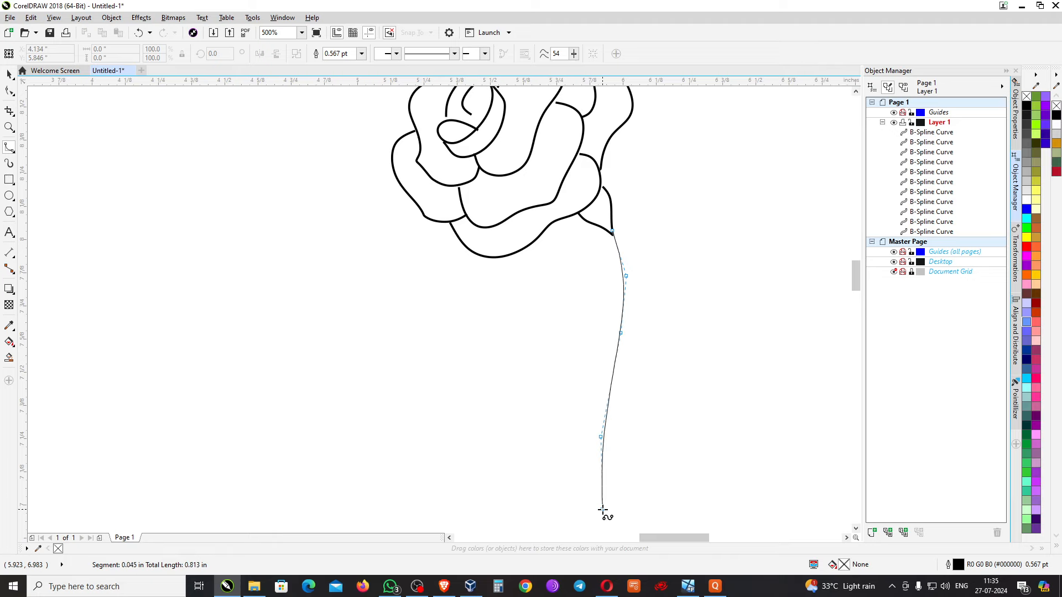
double_click(603, 511)
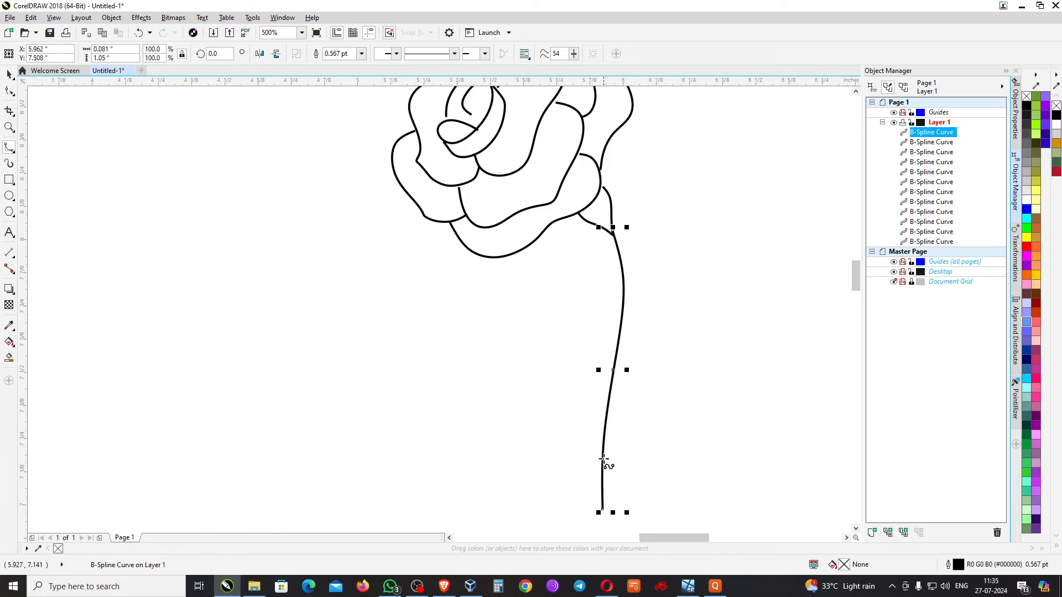
Draw a second B-Spline stem line about 0.08 by 1.09 in, parallel to the first and just left of it
click(608, 231)
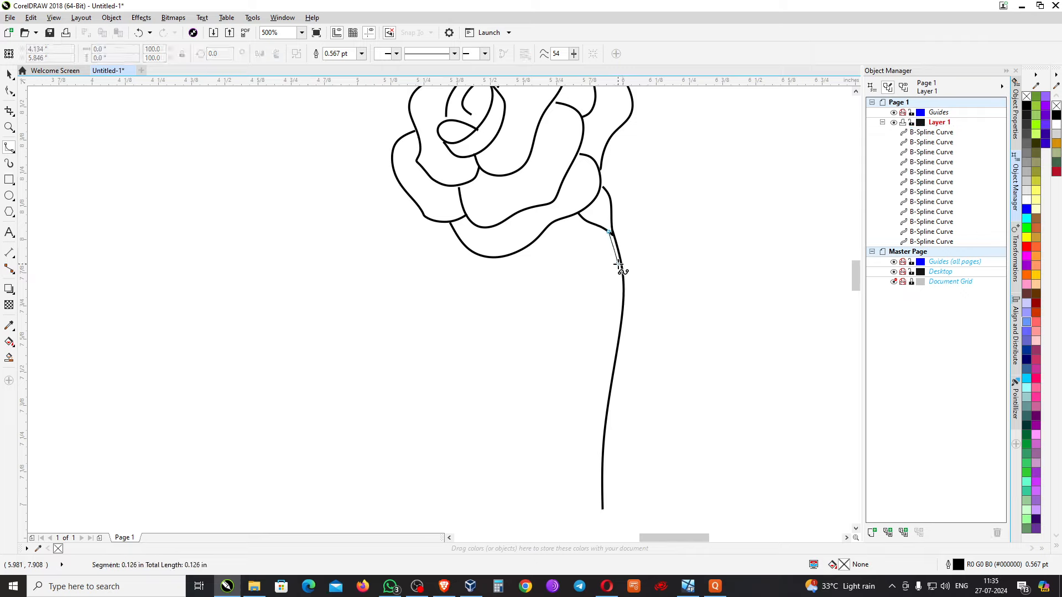
click(617, 264)
click(621, 299)
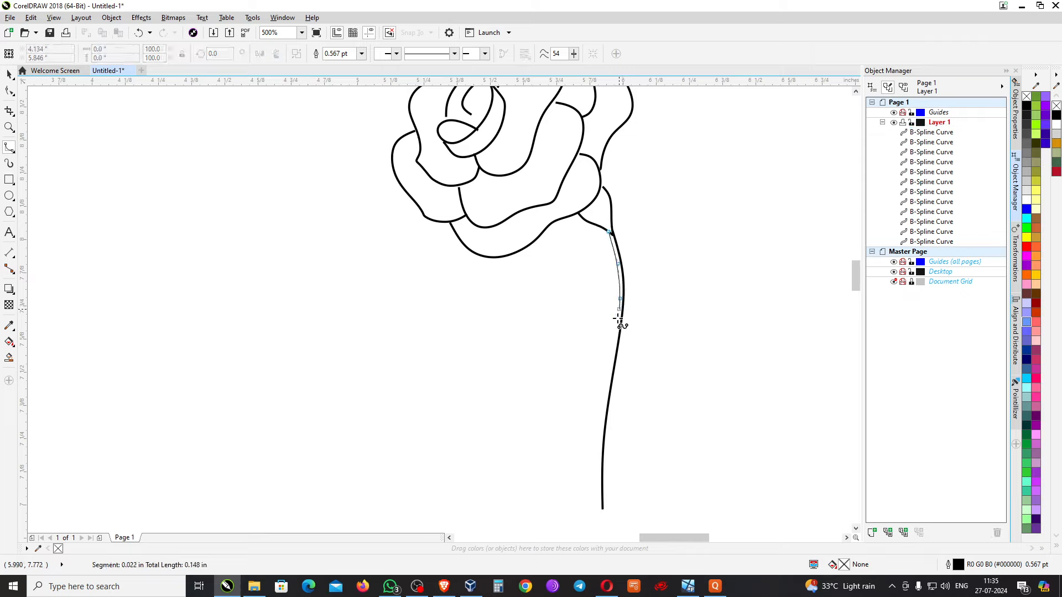
click(611, 363)
click(598, 437)
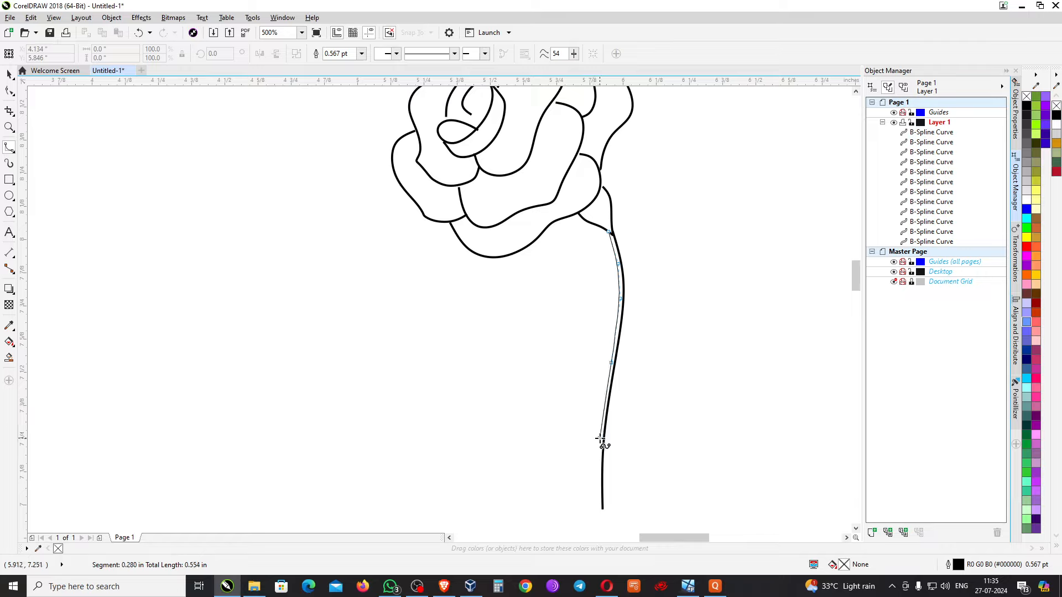
click(597, 493)
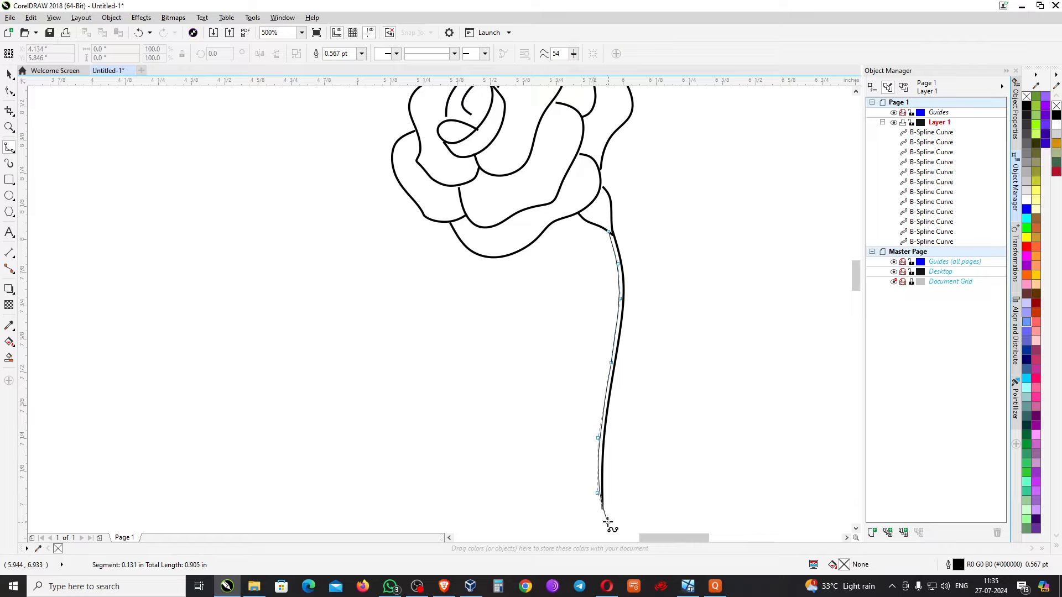
double_click(601, 520)
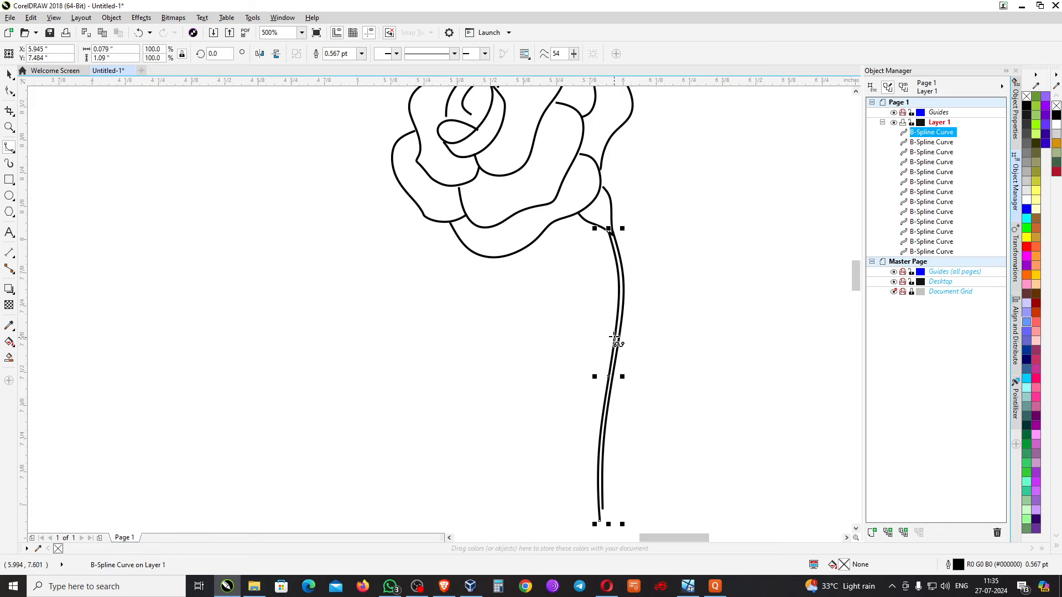
Draw a B-Spline leaf outline about 1.25 in long, running from the upper stem out to a pointed right tip and back
click(621, 263)
click(625, 241)
click(637, 224)
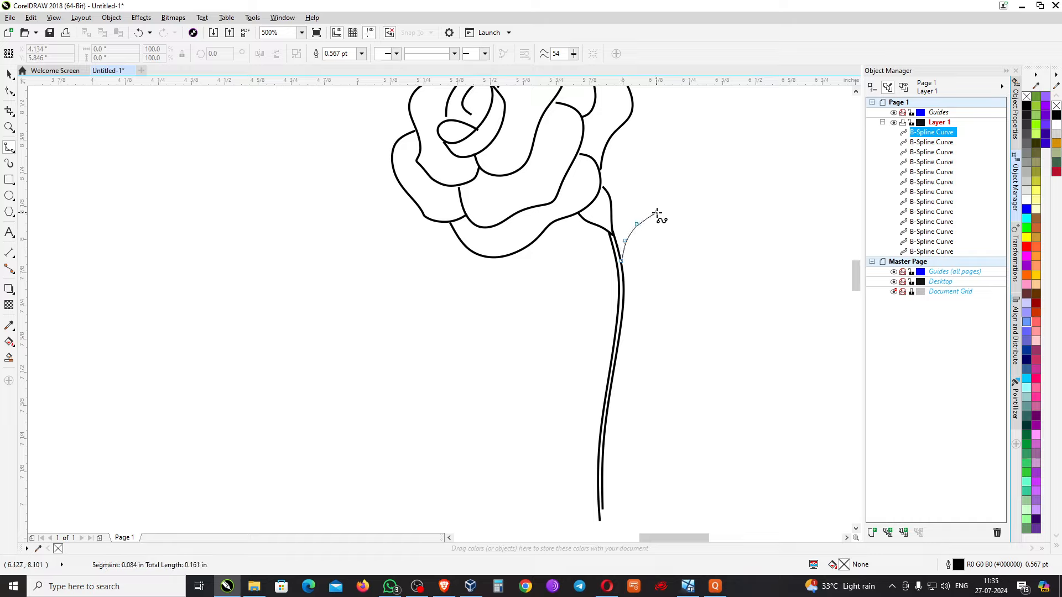
click(676, 207)
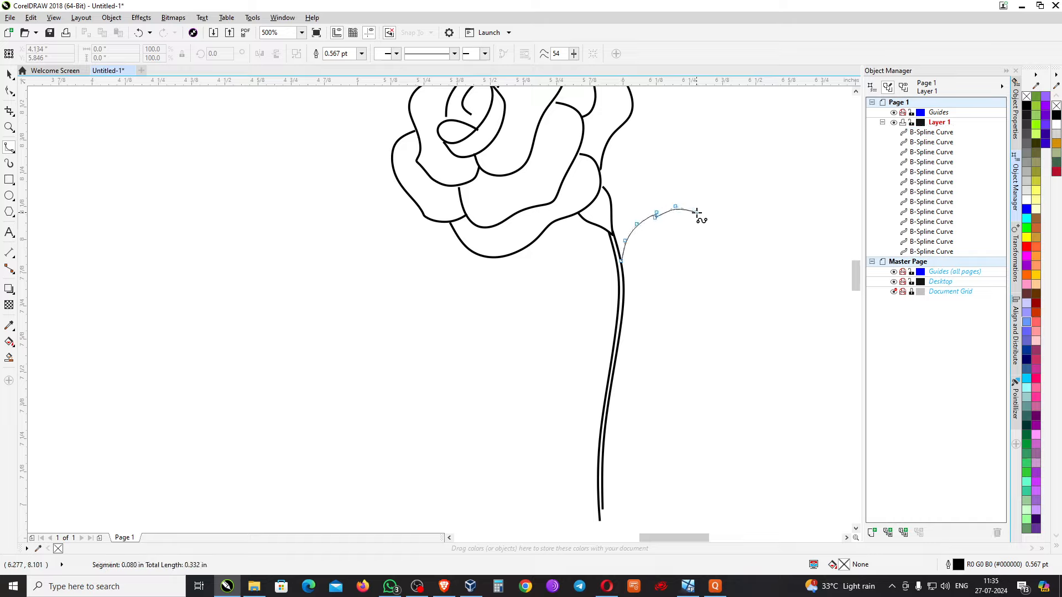
click(695, 213)
click(722, 226)
click(759, 254)
click(740, 263)
click(718, 287)
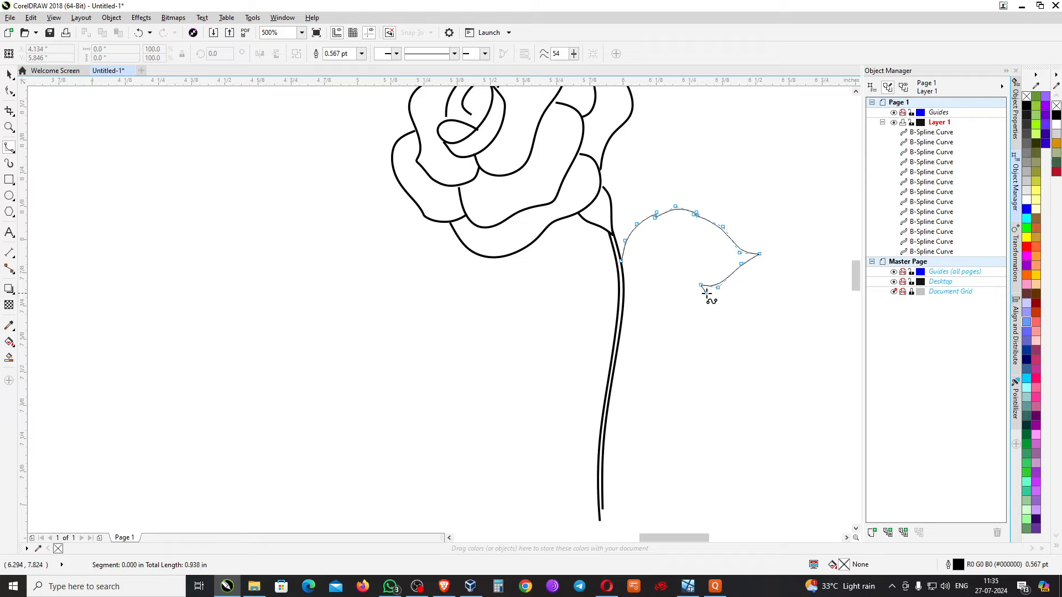
click(666, 275)
click(656, 278)
click(639, 266)
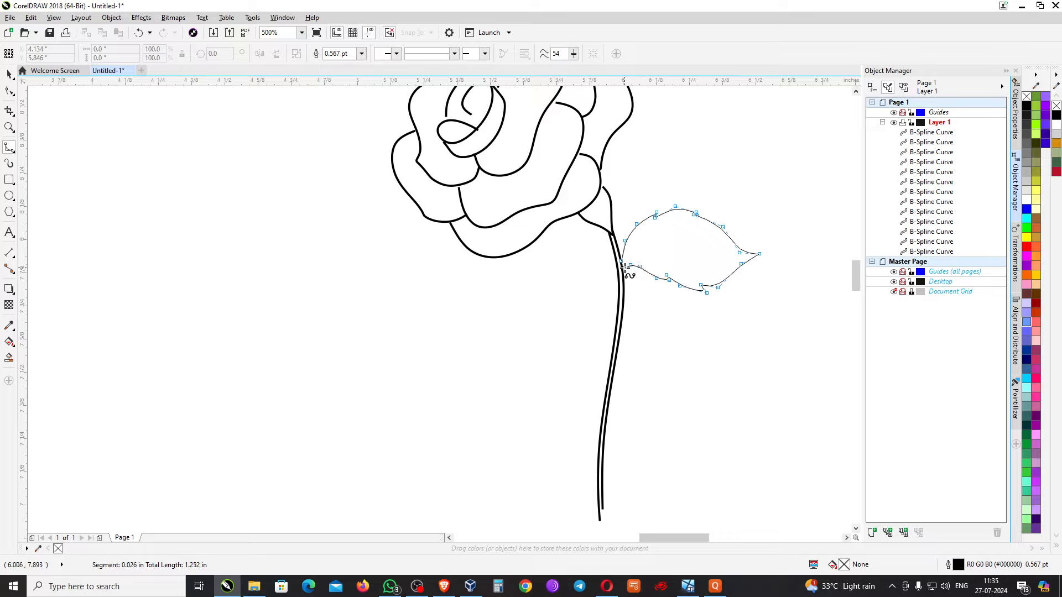
Continue the right leaf's curve as an arched midrib from the stem to the leaf's pointed tip and finish it
click(634, 256)
click(656, 244)
click(686, 240)
click(740, 252)
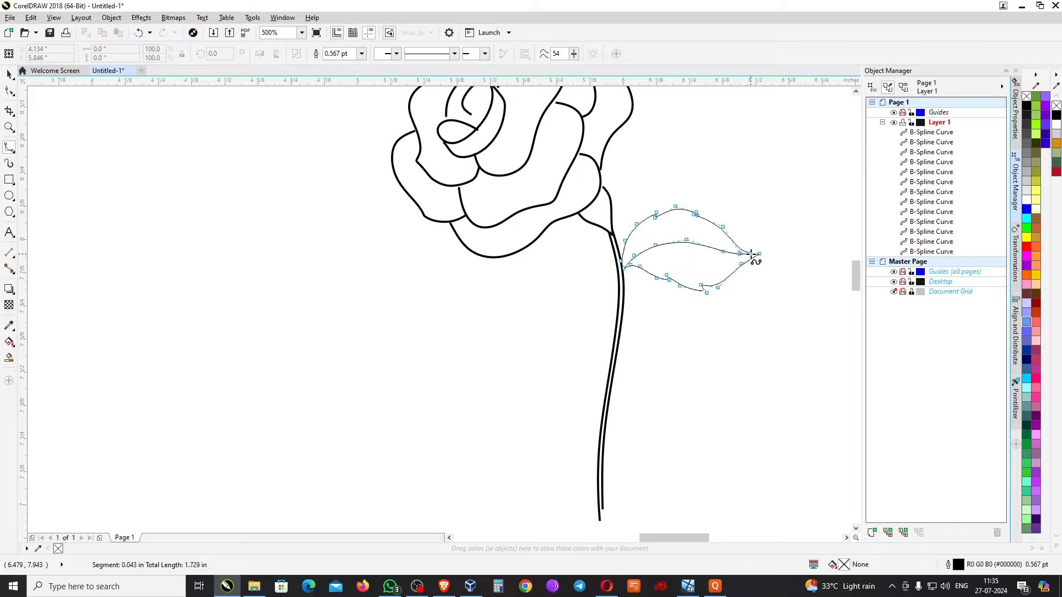
double_click(758, 254)
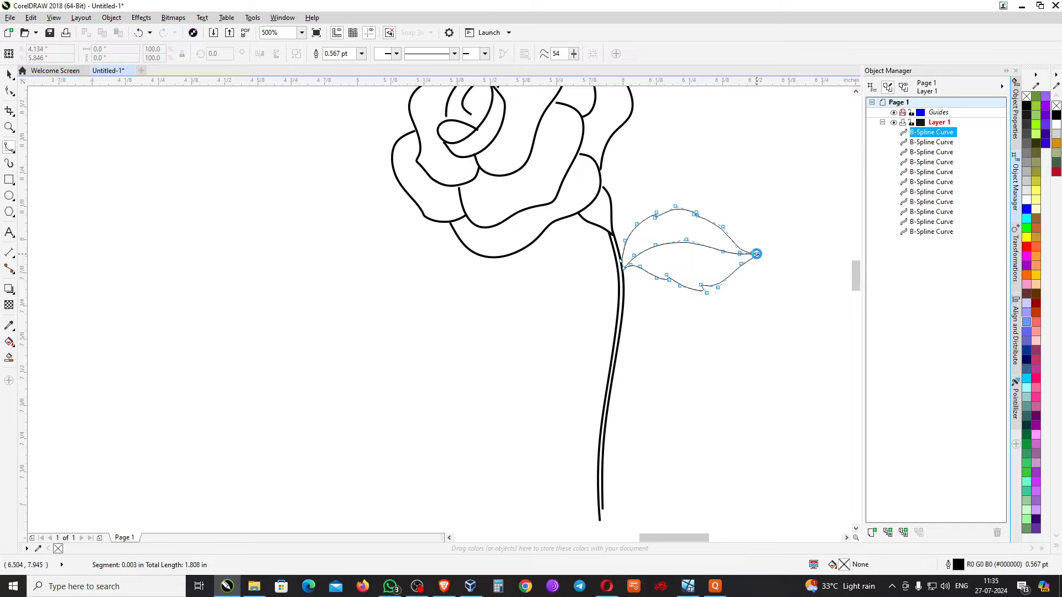
click(599, 242)
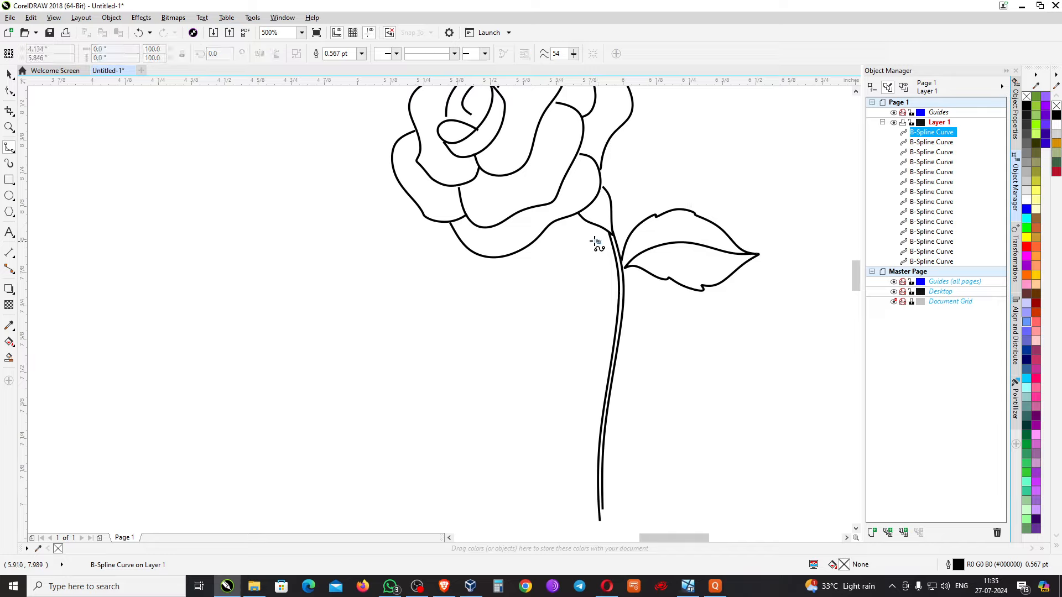
click(570, 242)
click(546, 263)
click(542, 295)
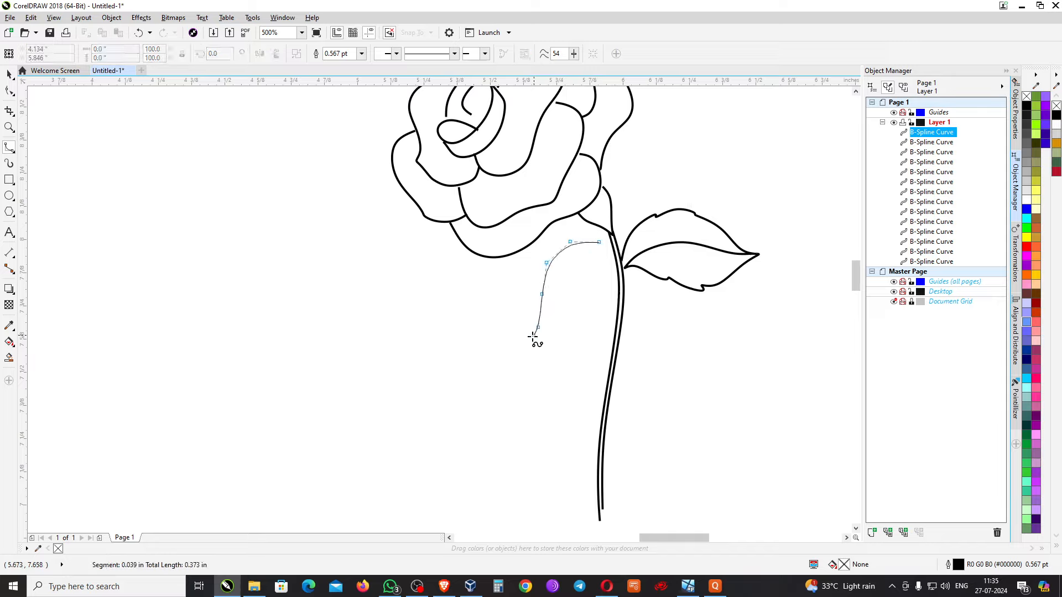
key(Escape)
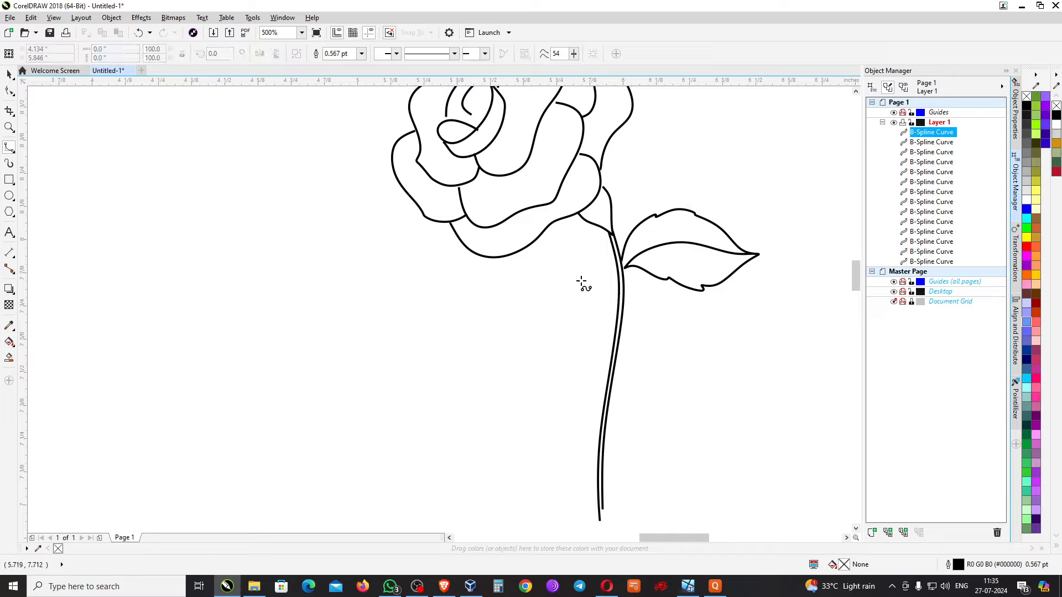
Draw a second B-Spline leaf outline about 0.37 by 0.34 in, left of the upper stem with its tip pointing down-left
click(614, 263)
click(586, 248)
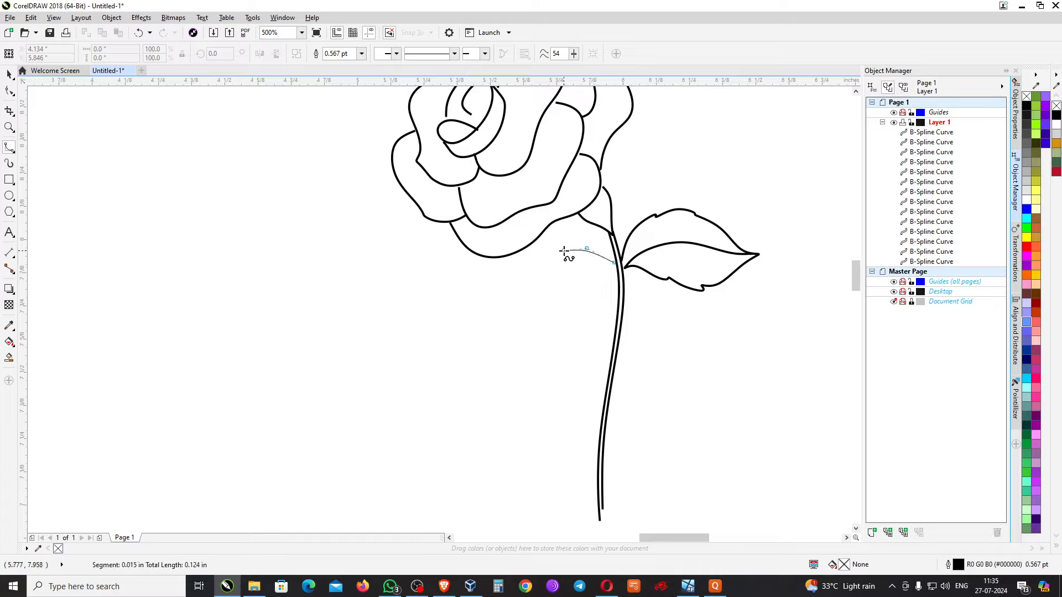
click(567, 253)
click(548, 258)
click(531, 272)
click(531, 278)
click(516, 297)
click(510, 338)
click(524, 329)
click(553, 320)
click(581, 317)
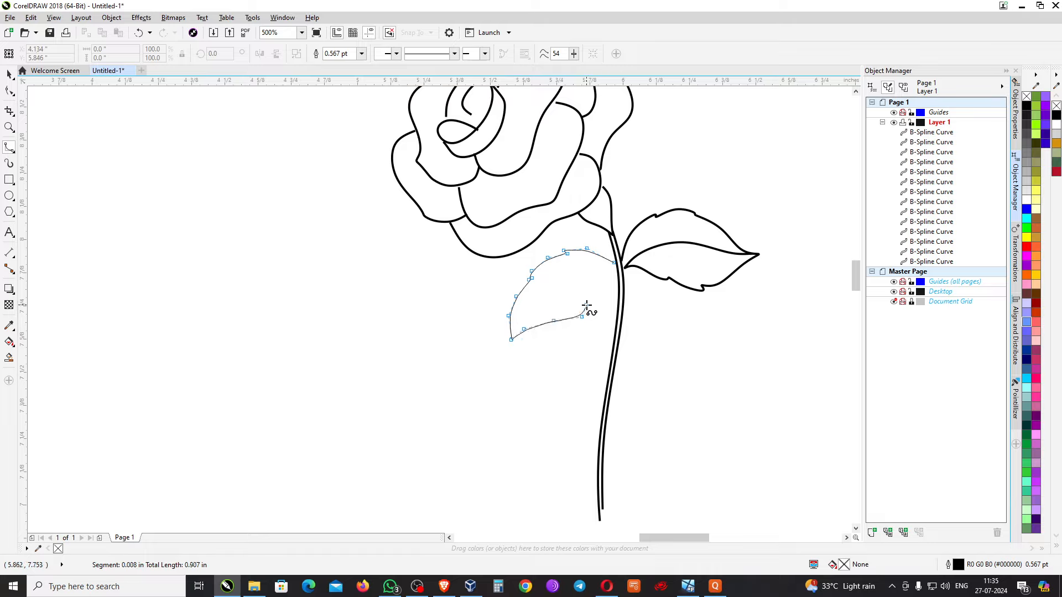
click(586, 307)
click(599, 291)
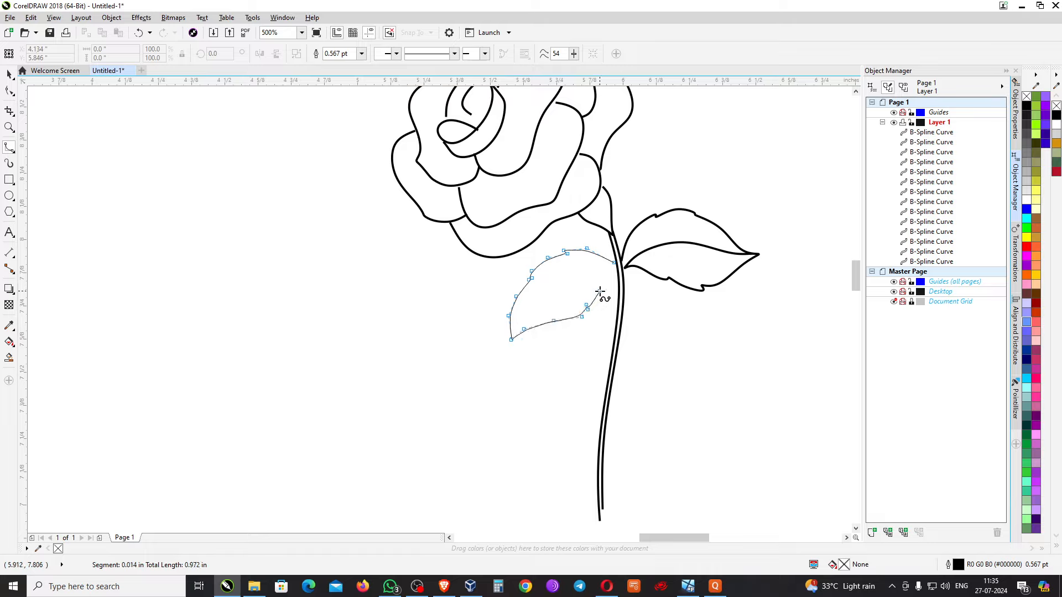
click(618, 265)
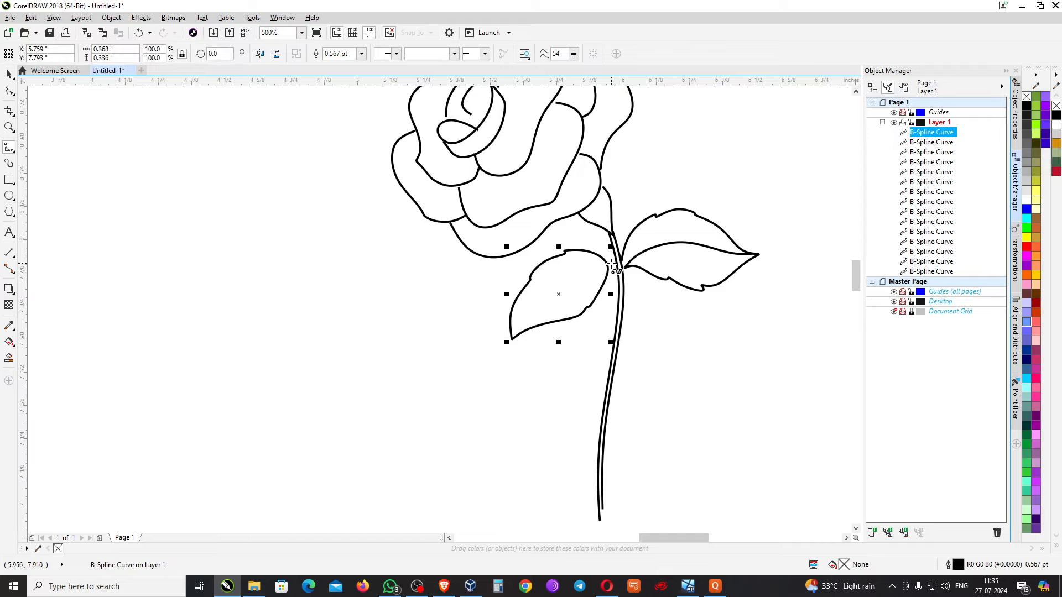
Draw a curved B-Spline midrib about 0.37 by 0.26 in through the left leaf, from the stem to its tip
click(611, 264)
click(591, 270)
click(550, 291)
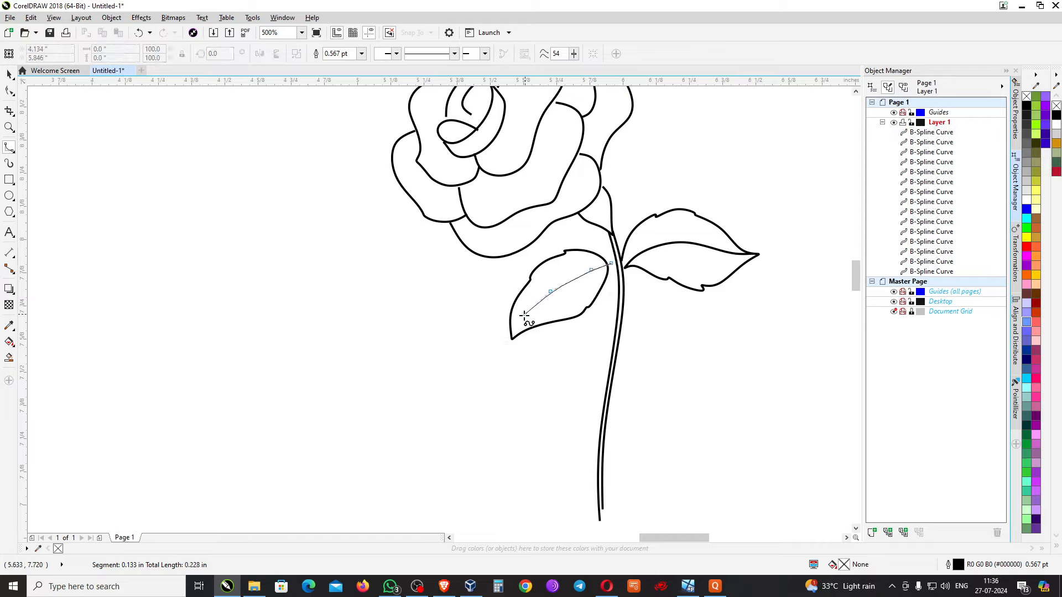
click(524, 315)
double_click(515, 334)
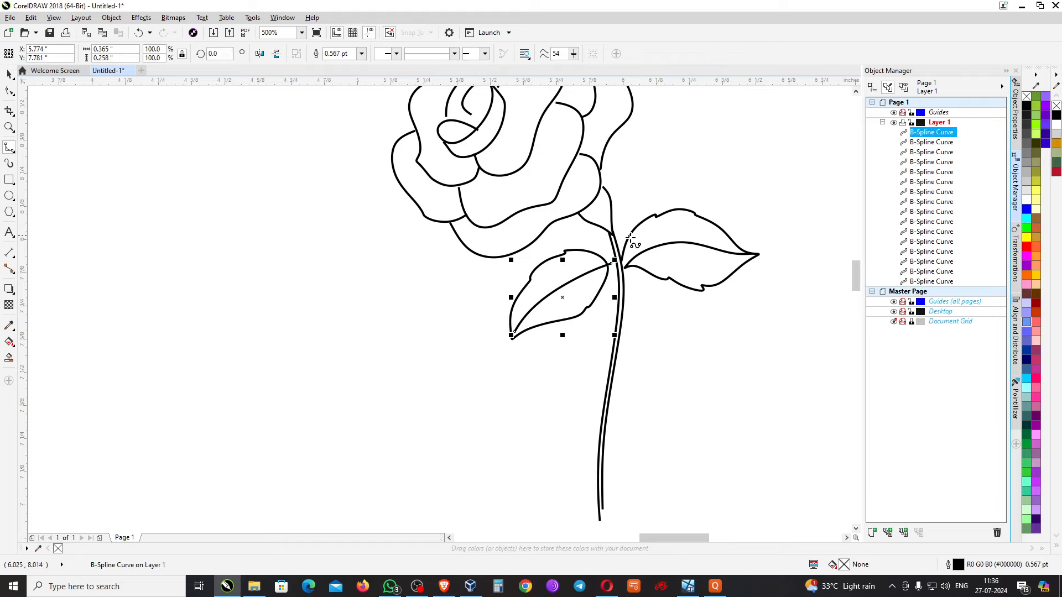
scroll(584, 235, down, 2)
scroll(572, 215, up, 1)
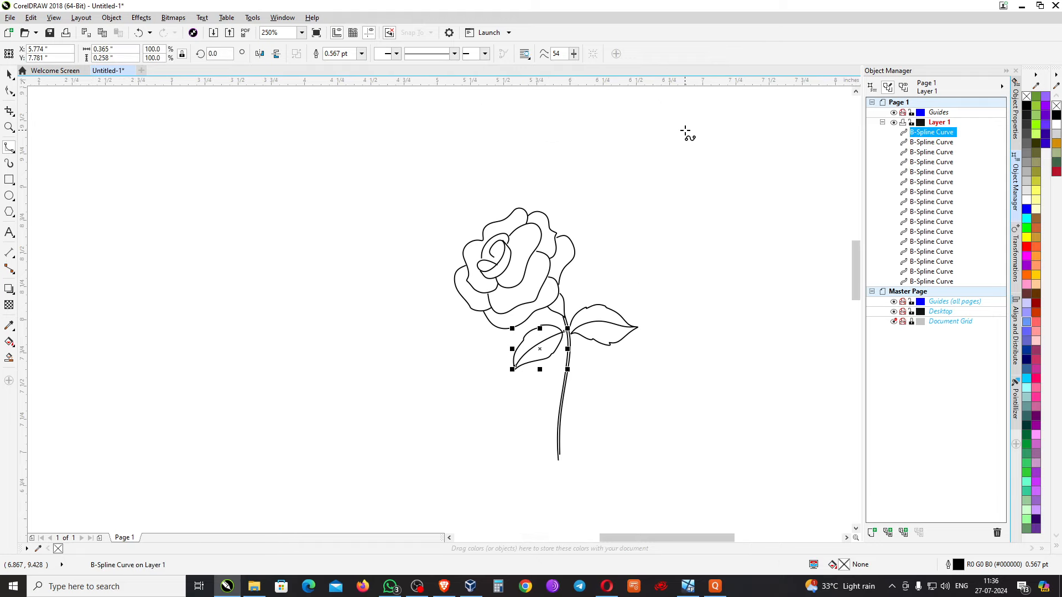